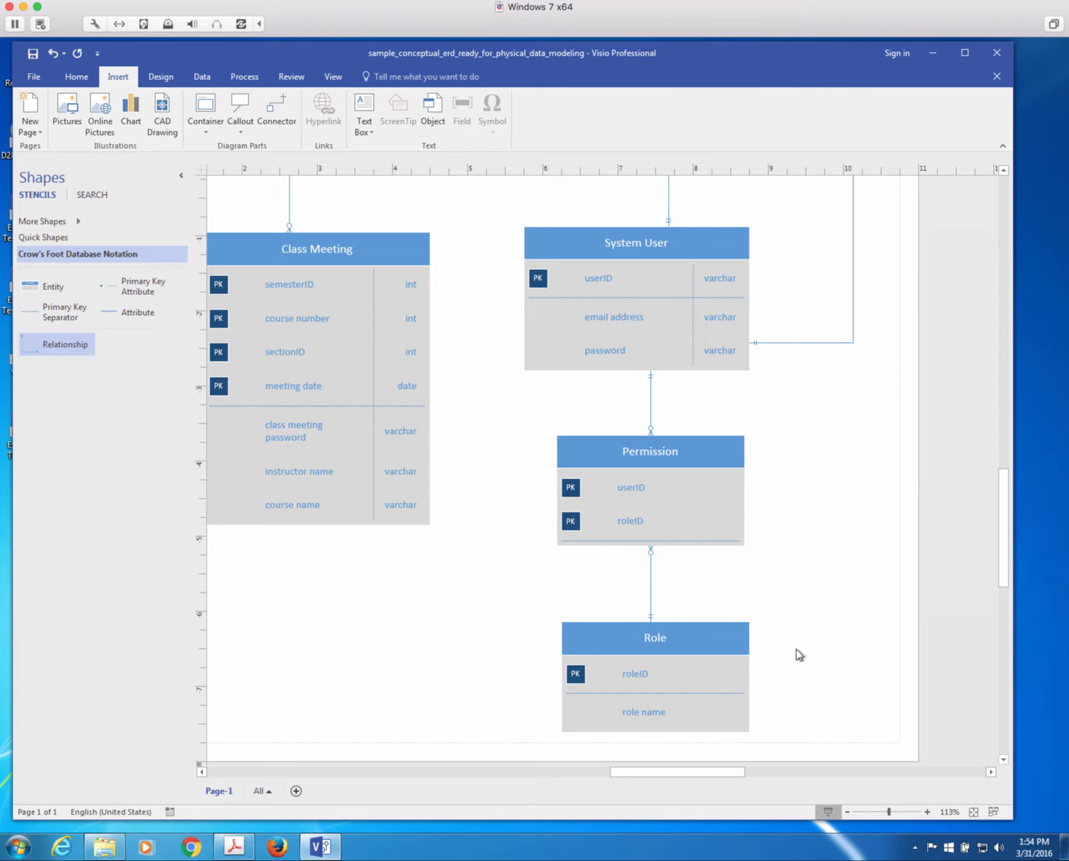
# Show the attribute types on the Permission entity and the Role entity.
pyautogui.click(715, 499)
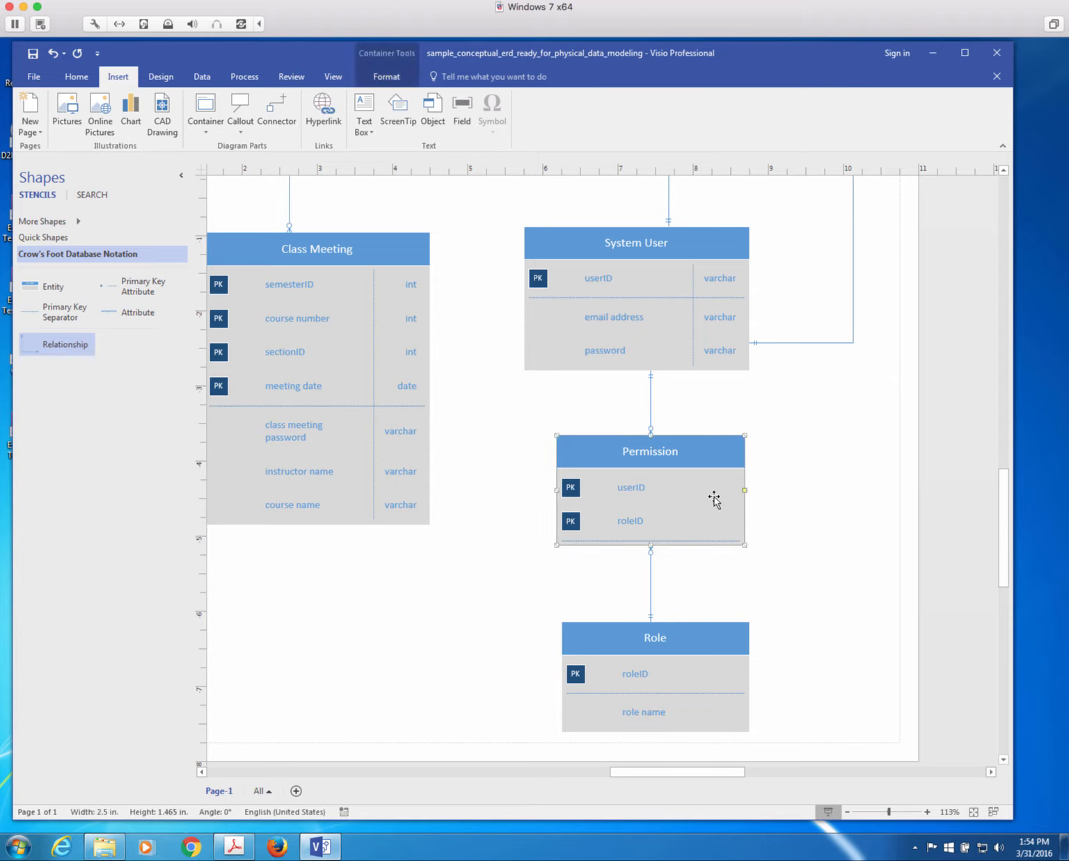
pyautogui.rightClick(715, 500)
pyautogui.click(773, 507)
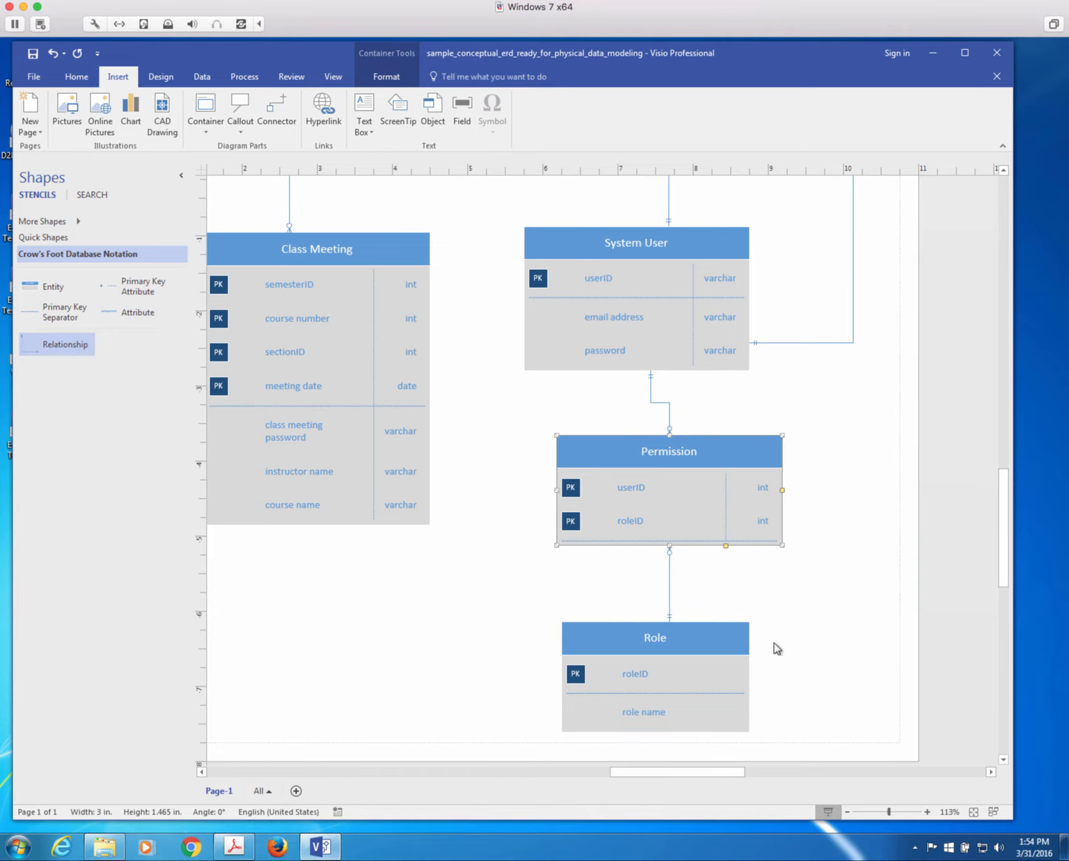
pyautogui.click(727, 683)
pyautogui.rightClick(729, 682)
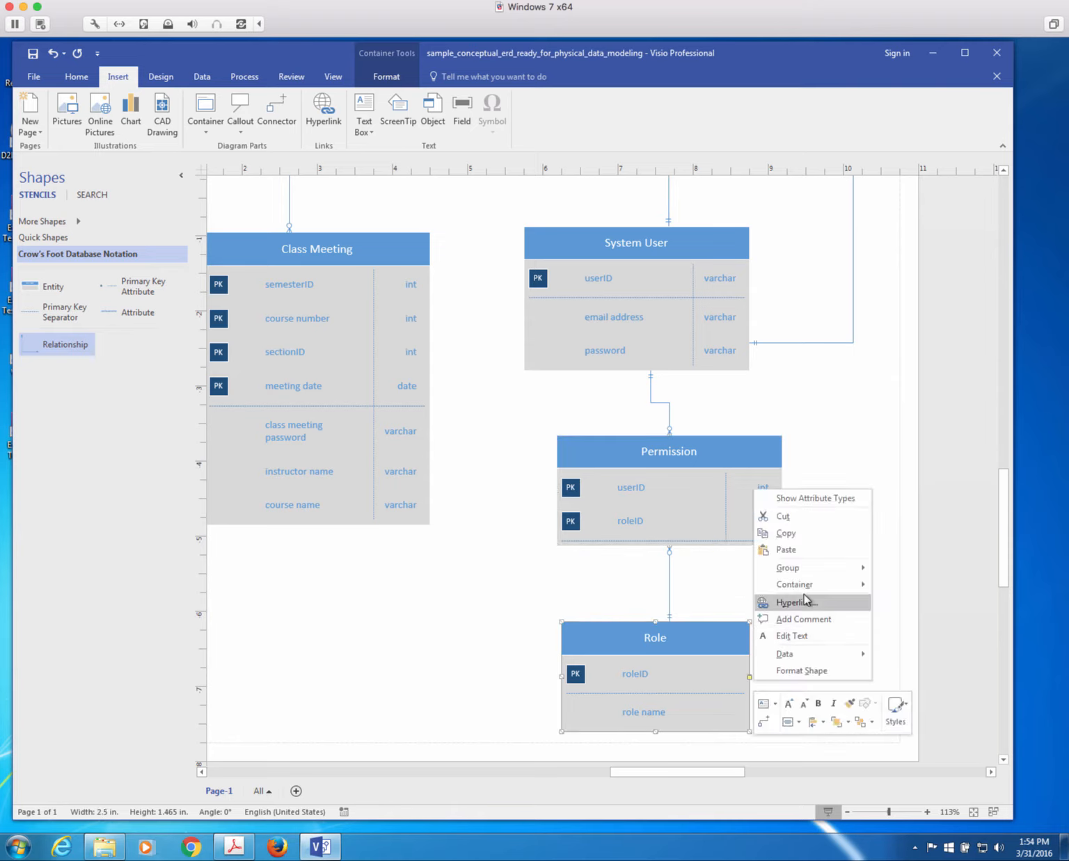
pyautogui.click(810, 498)
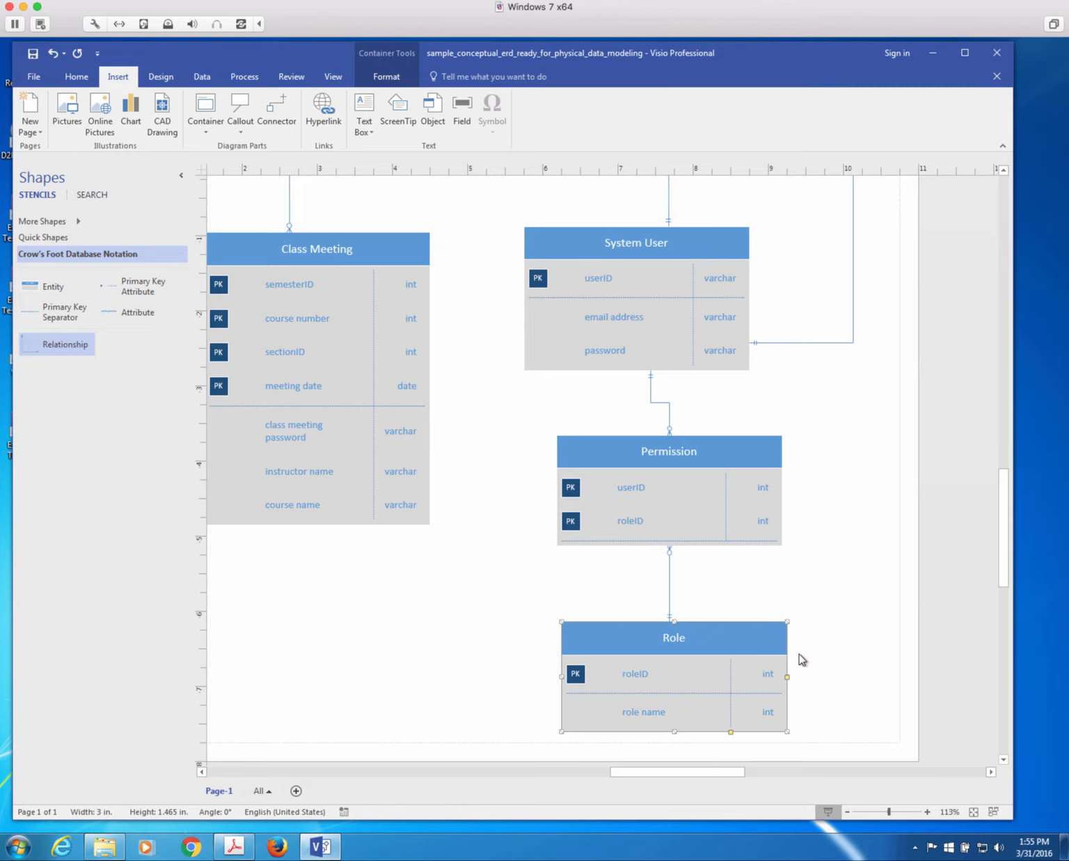
# Set the data type of the role name attribute in the Role entity to varchar.
pyautogui.click(765, 715)
pyautogui.click(765, 715)
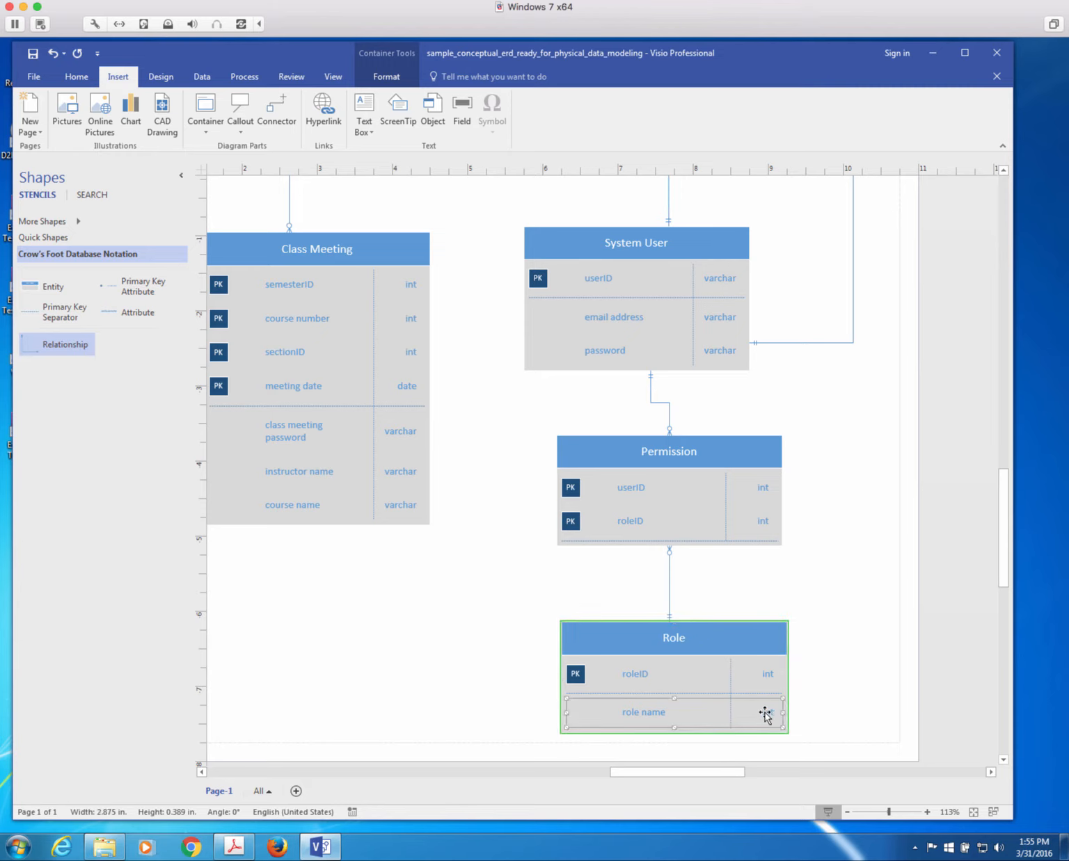
pyautogui.click(764, 714)
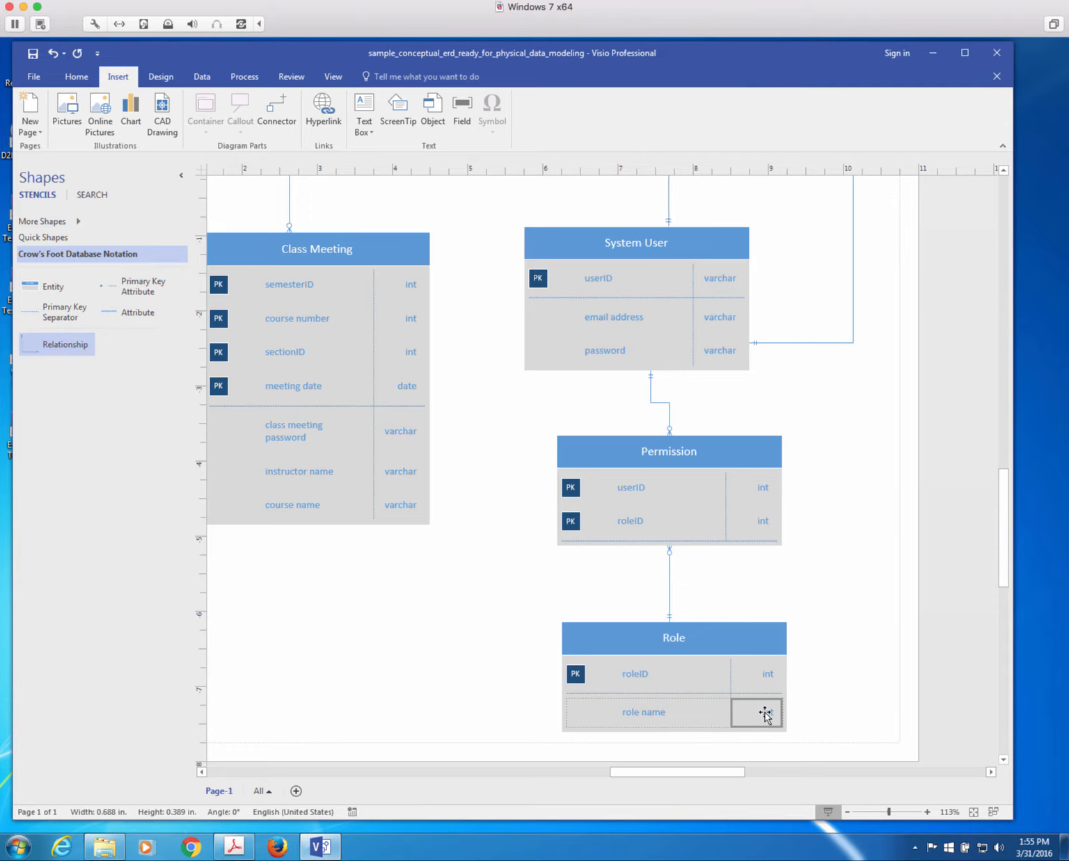
pyautogui.write('varc')
pyautogui.write('har')
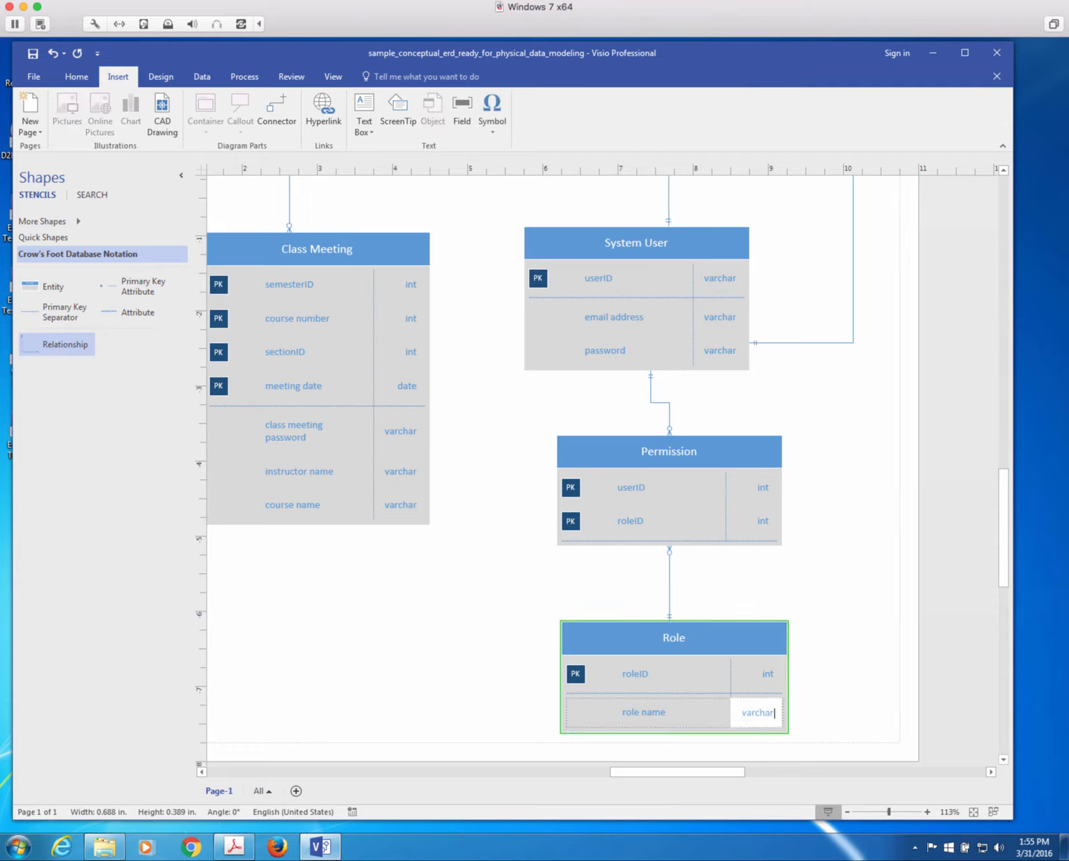
pyautogui.click(871, 676)
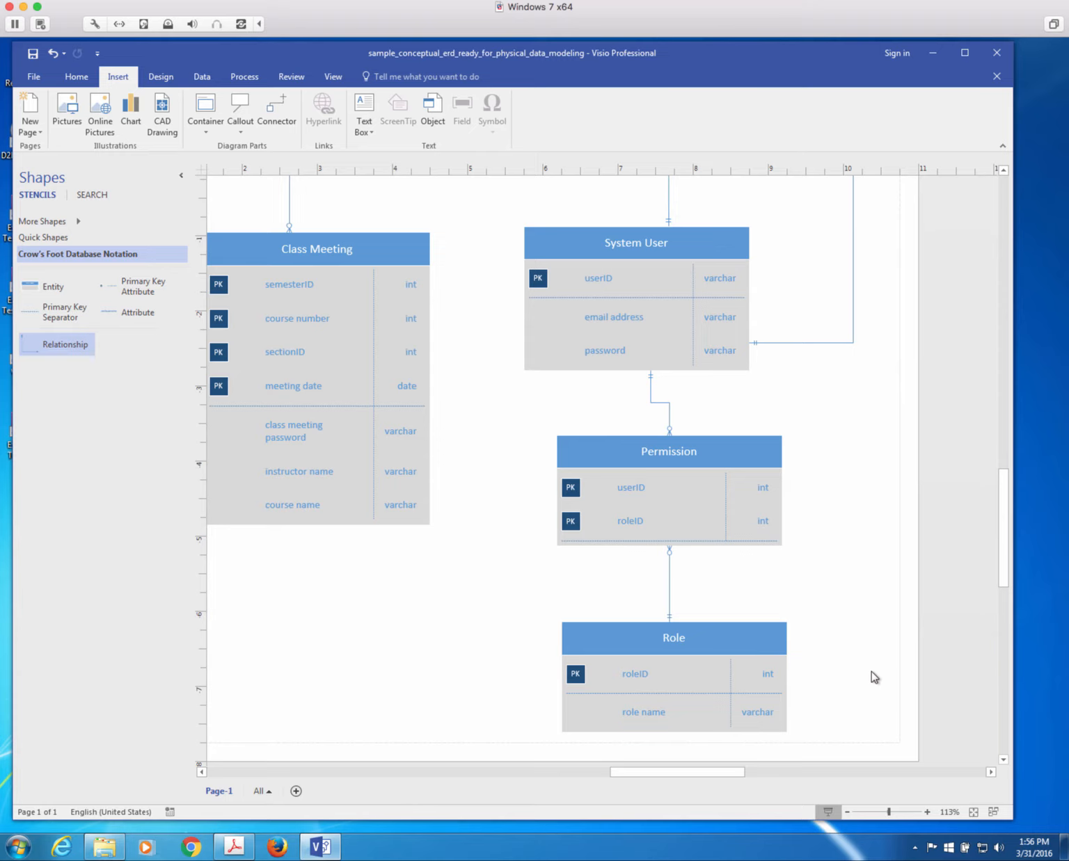
# Add a new entity in the empty area left of Course Offering and name it Semester.
pyautogui.scroll(6, 896, 724)
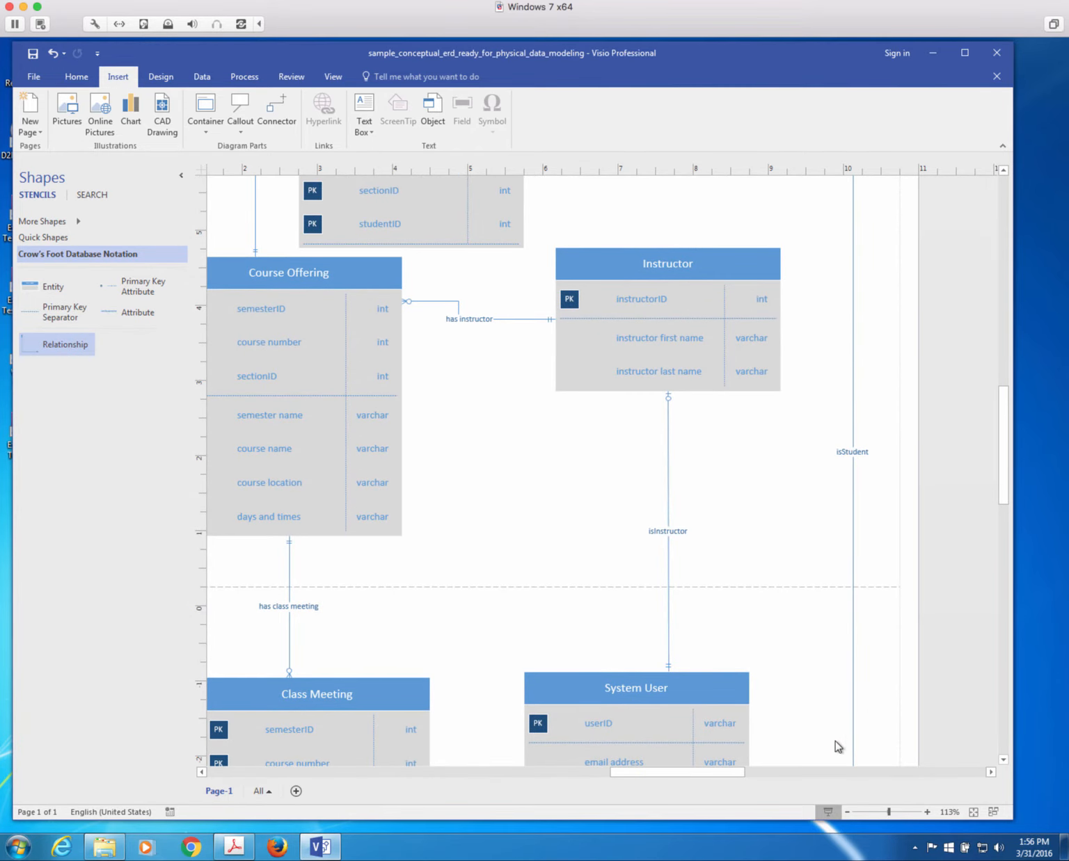
pyautogui.moveTo(655, 774); pyautogui.dragTo(618, 778)
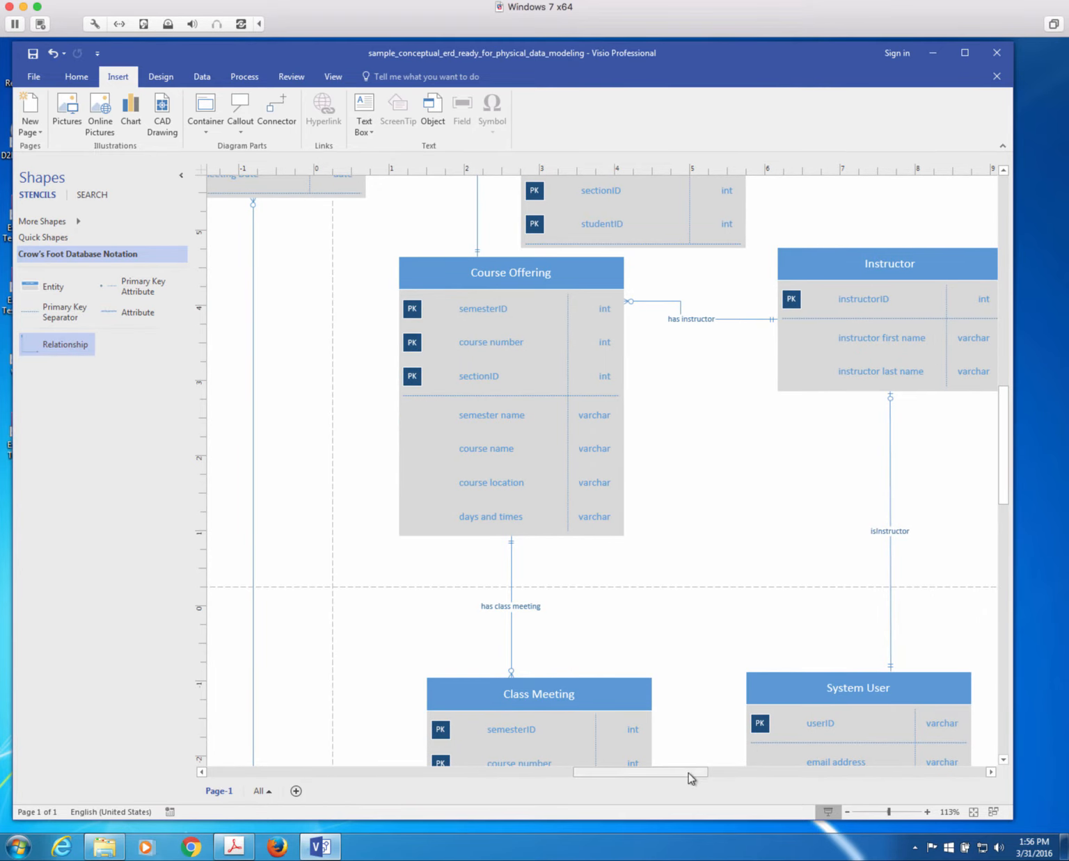
pyautogui.moveTo(693, 778)
pyautogui.mouseDown()
pyautogui.moveTo(749, 767)
pyautogui.moveTo(675, 777)
pyautogui.mouseUp()
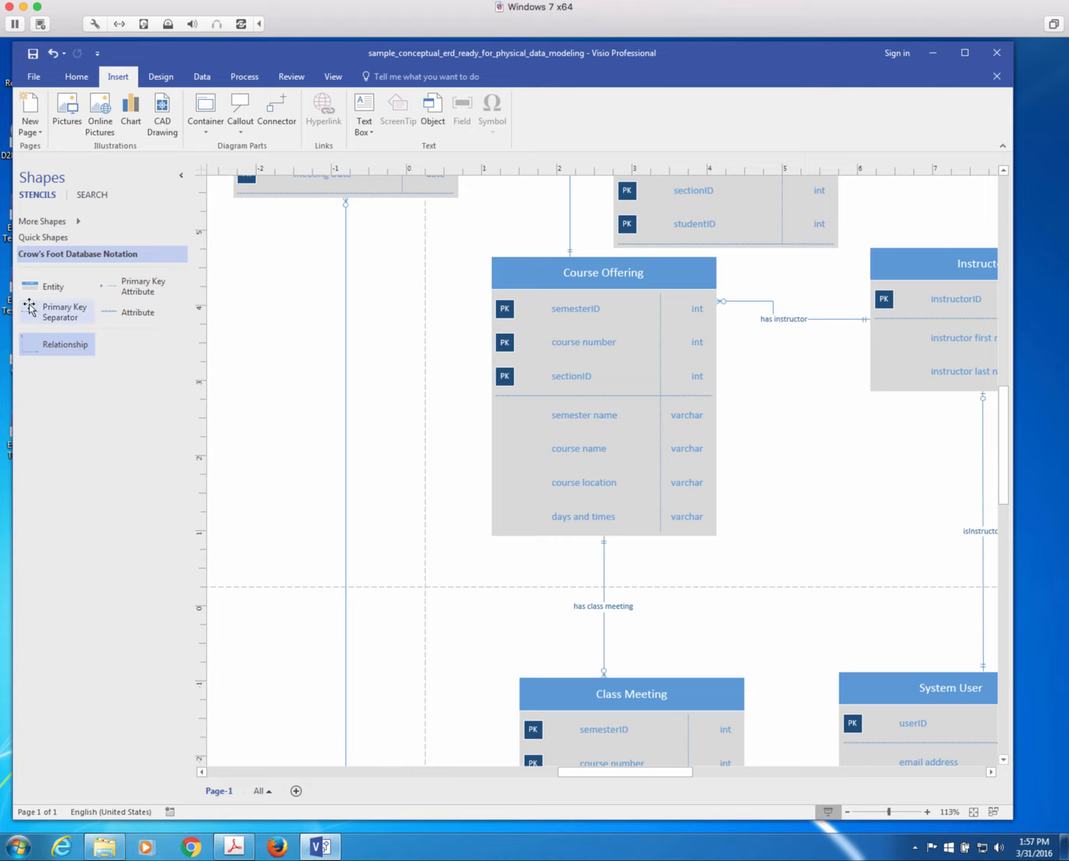
pyautogui.moveTo(30, 289); pyautogui.dragTo(269, 362)
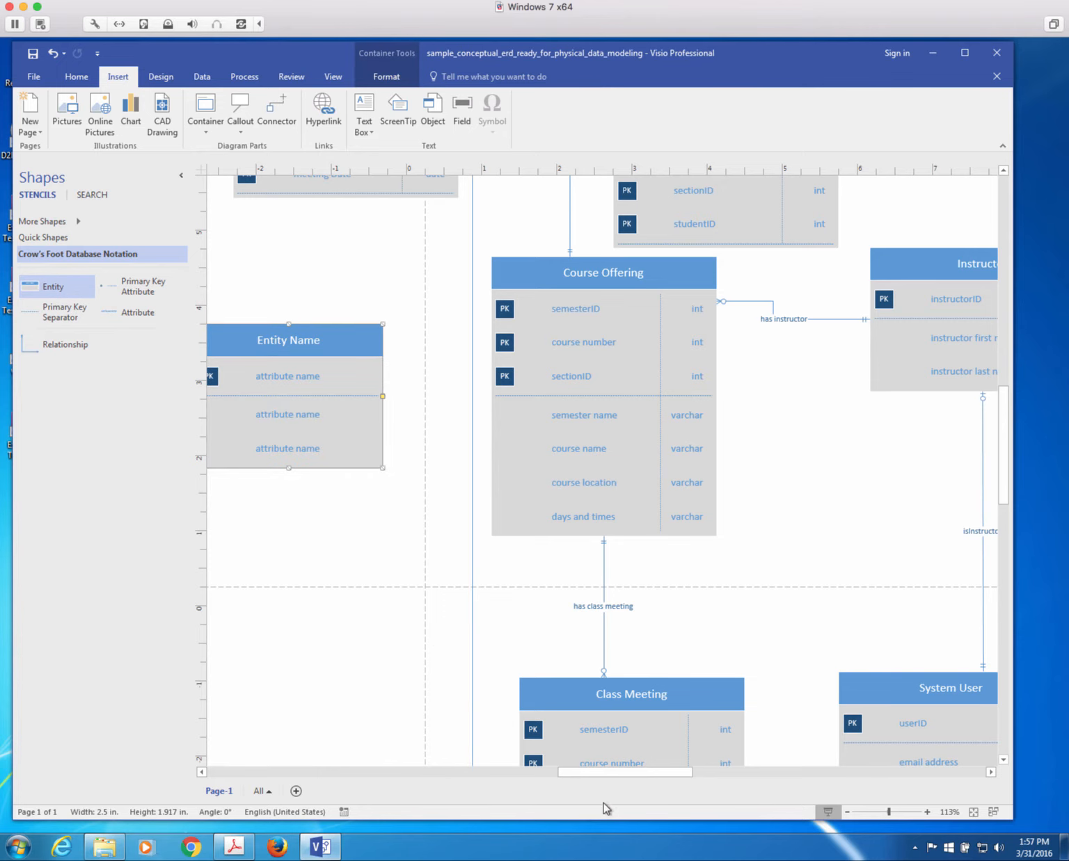
pyautogui.moveTo(608, 774)
pyautogui.mouseDown()
pyautogui.moveTo(549, 773)
pyautogui.moveTo(601, 773)
pyautogui.mouseUp()
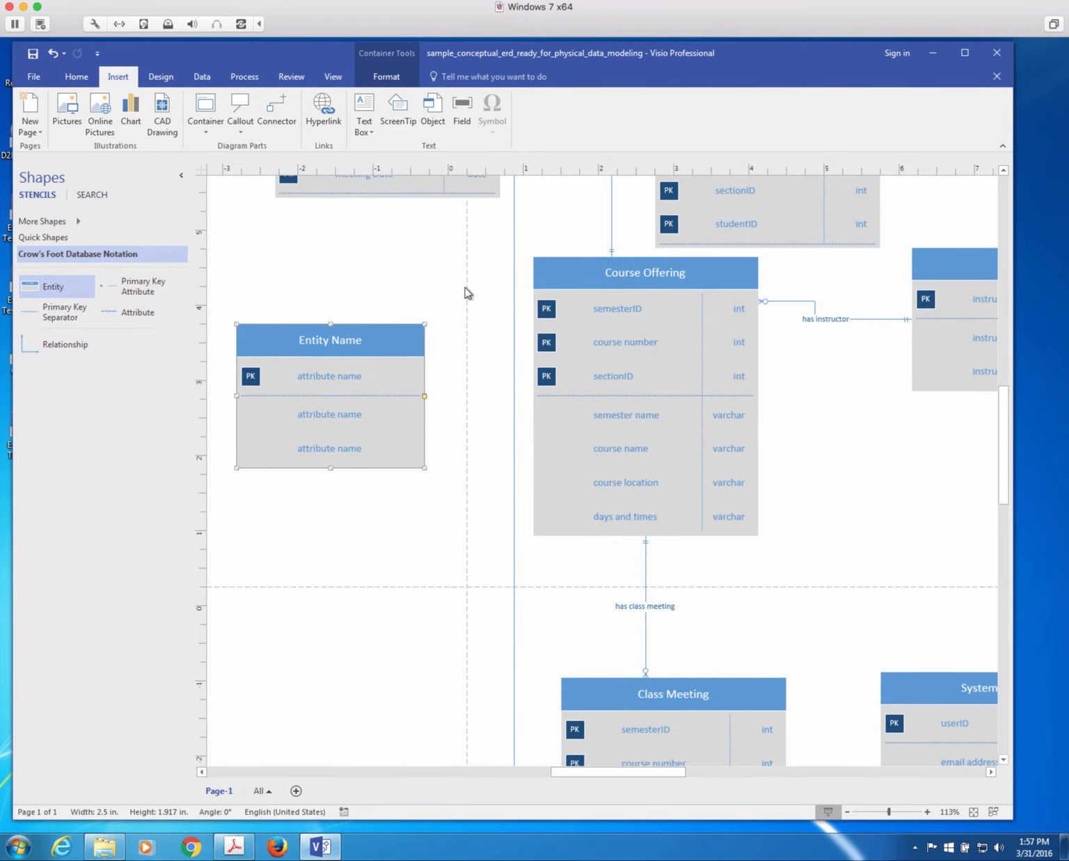
pyautogui.doubleClick(333, 347)
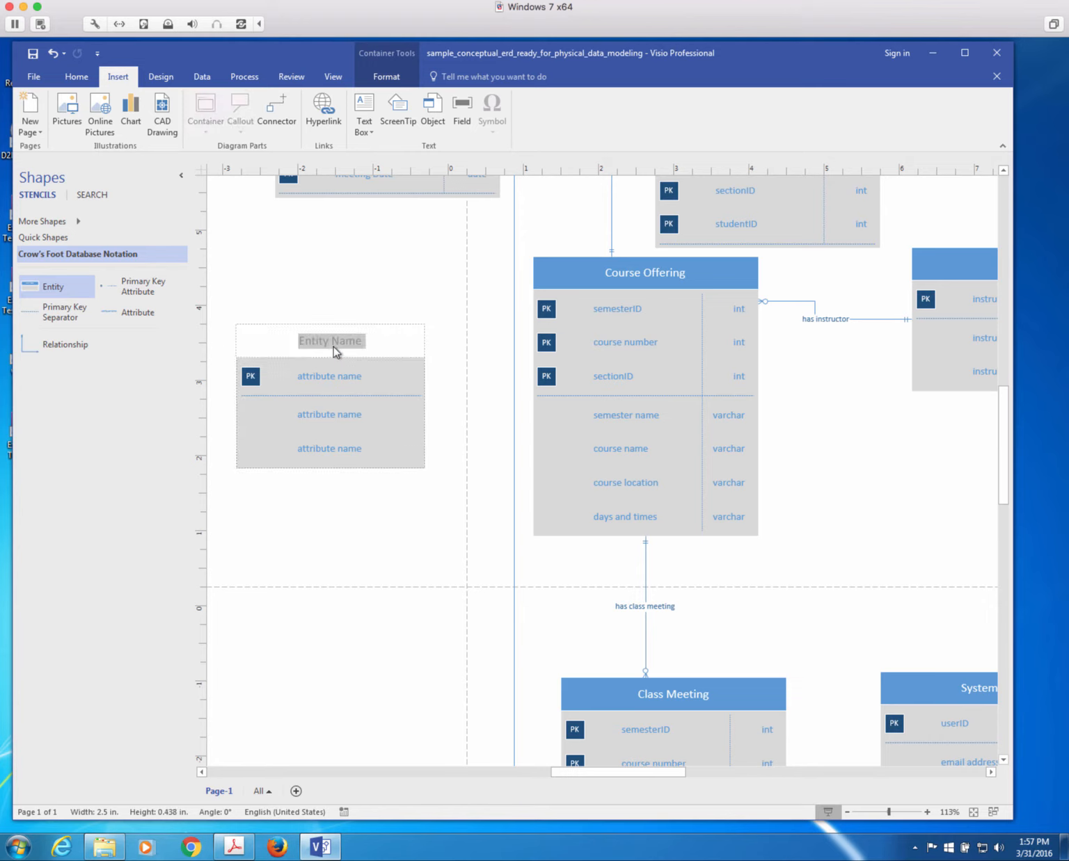
pyautogui.write('Semester')
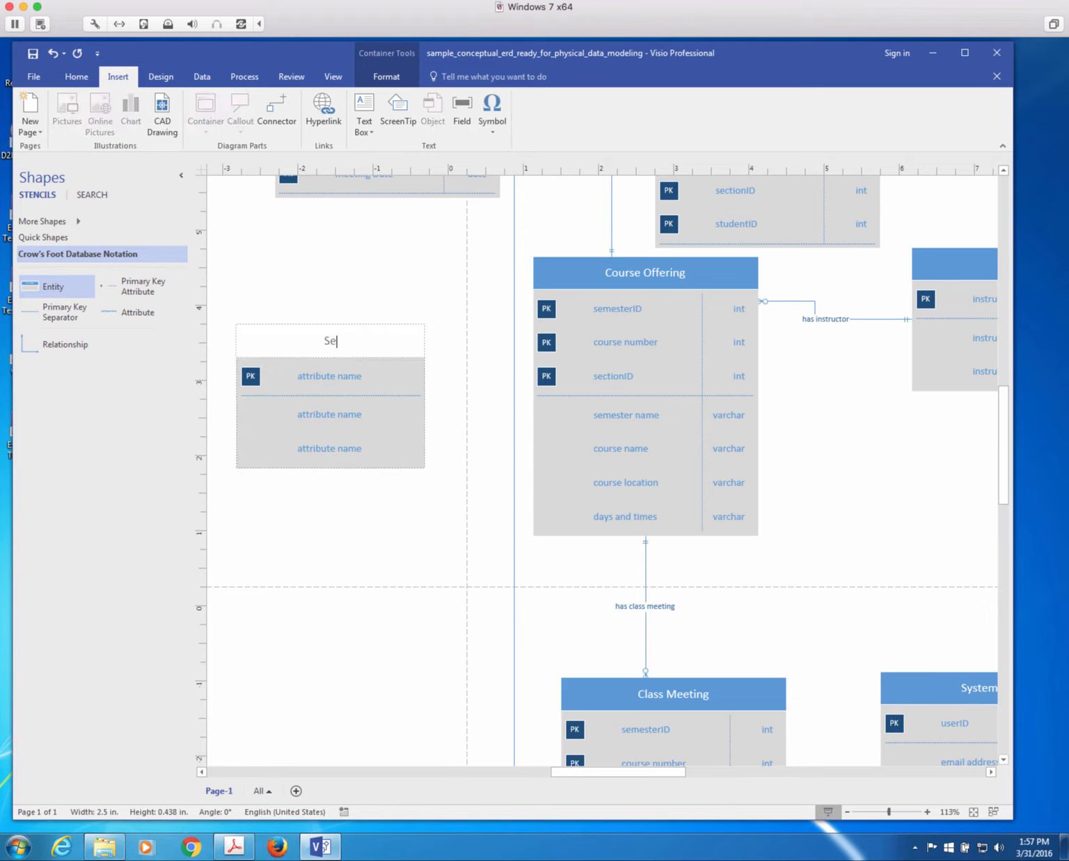
pyautogui.click(368, 488)
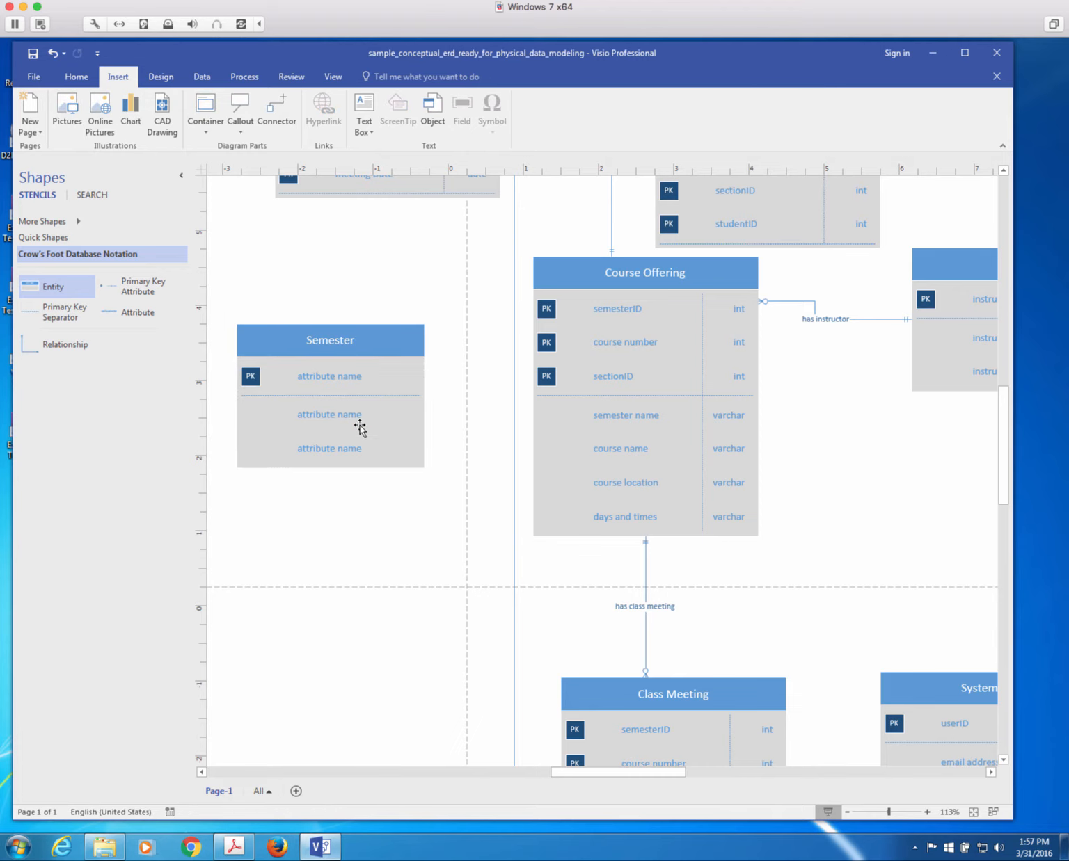
# Name the Semester entity's primary key attribute semesterID and its first non-key attribute semester name.
pyautogui.doubleClick(346, 379)
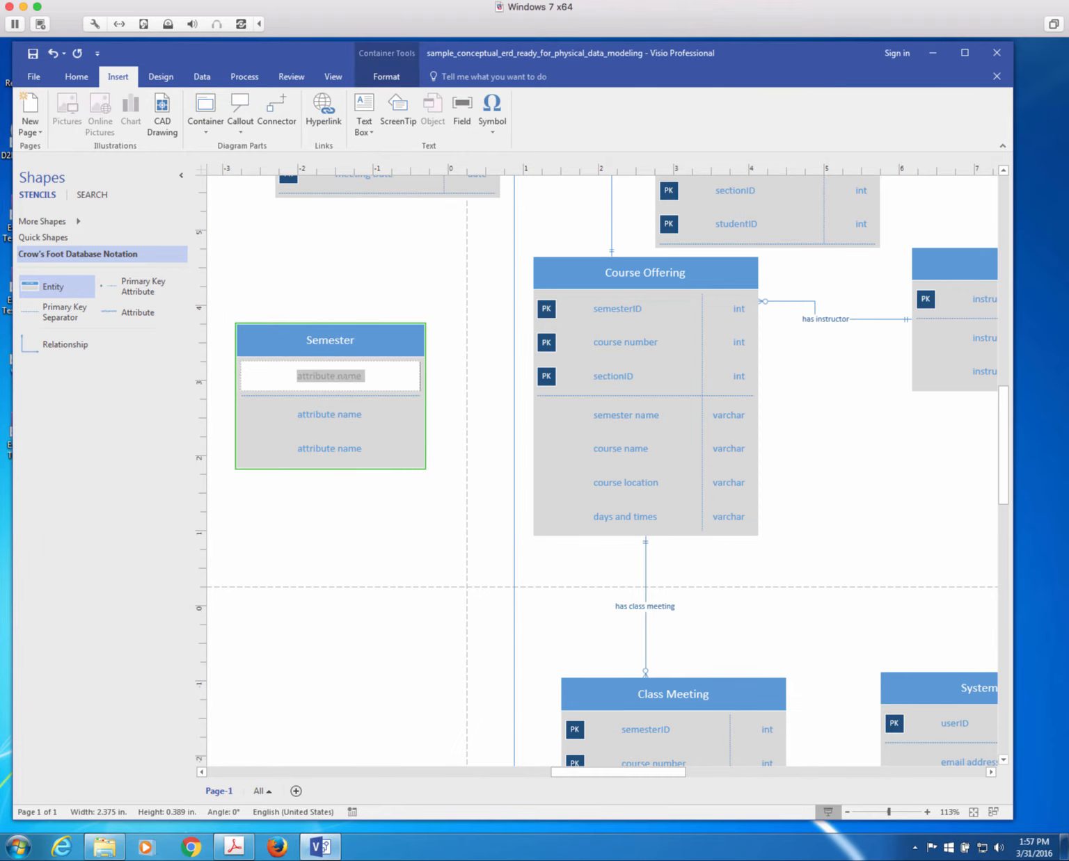
pyautogui.write('semesterID')
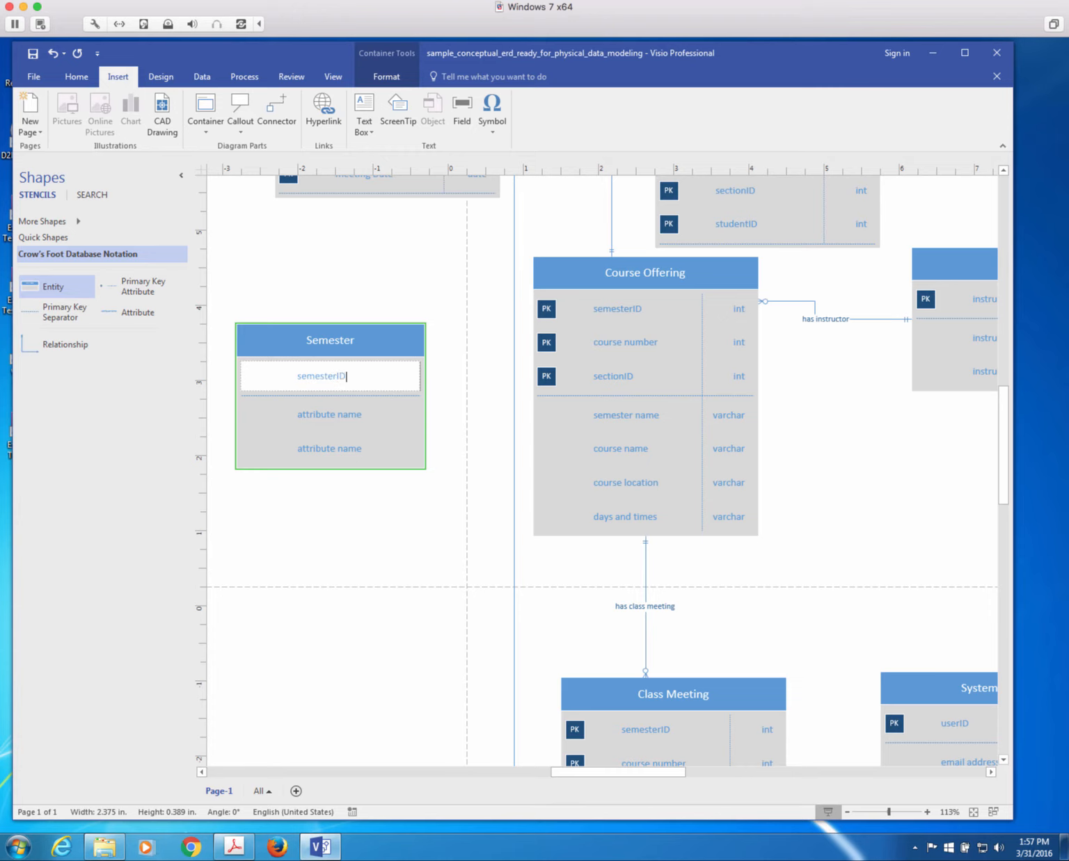
pyautogui.doubleClick(323, 421)
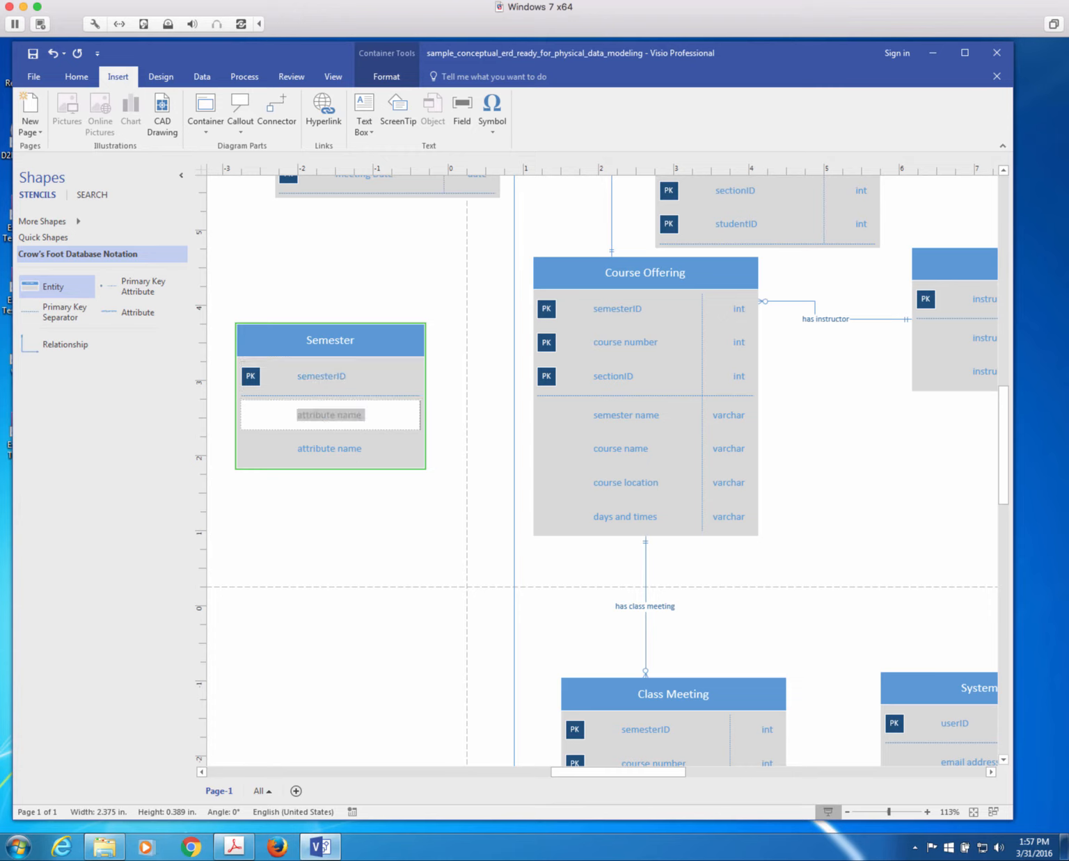
pyautogui.write('semester name')
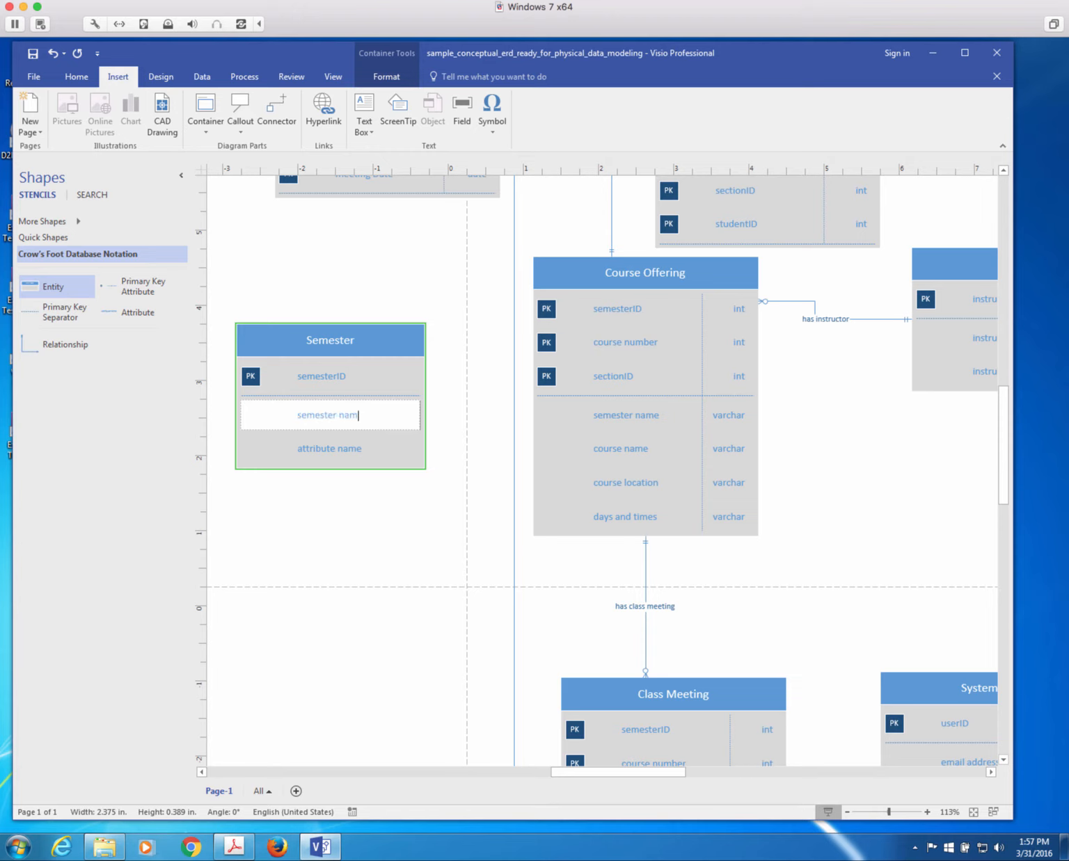
pyautogui.click(357, 455)
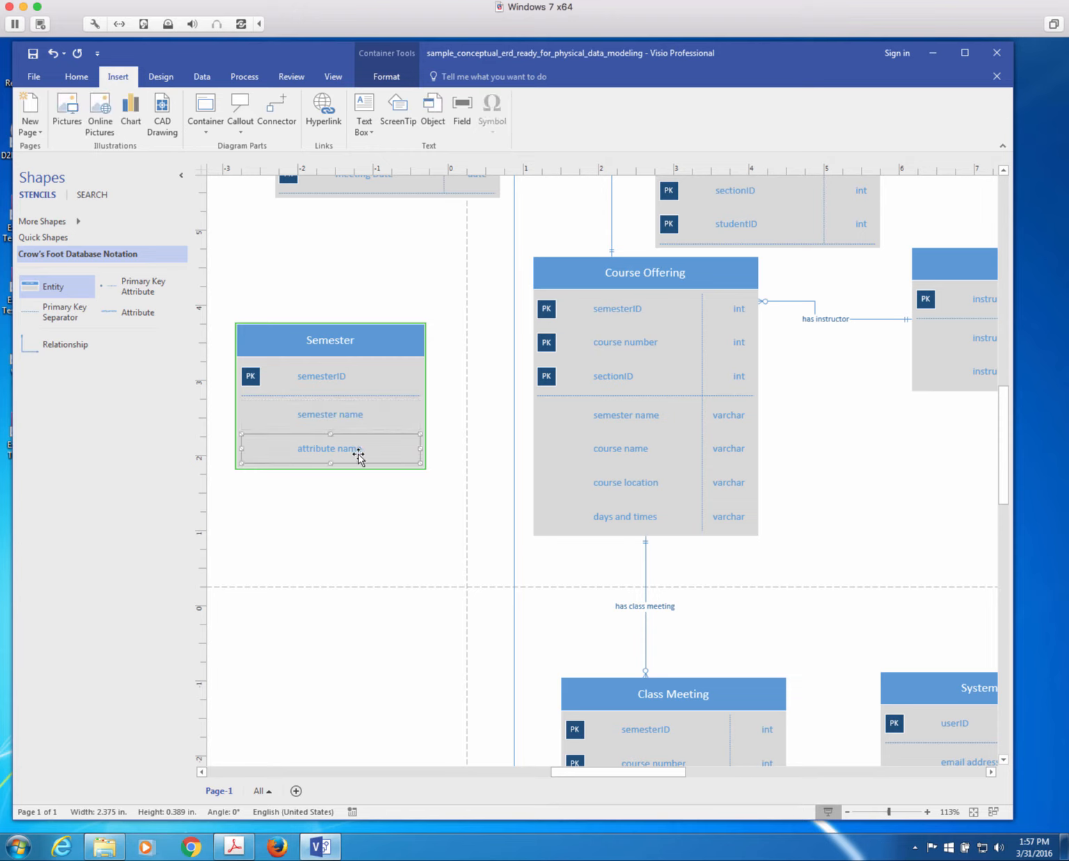
pyautogui.click(328, 456)
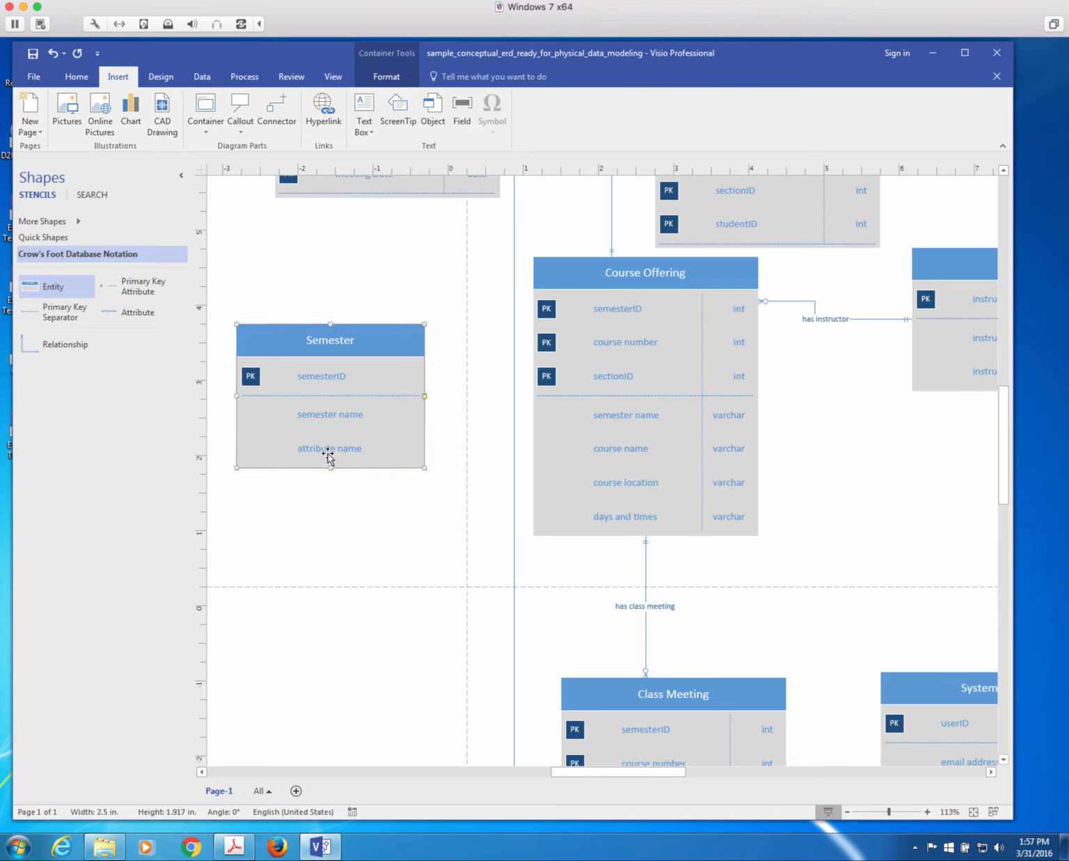
pyautogui.rightClick(328, 456)
pyautogui.press('Escape')
pyautogui.click(393, 555)
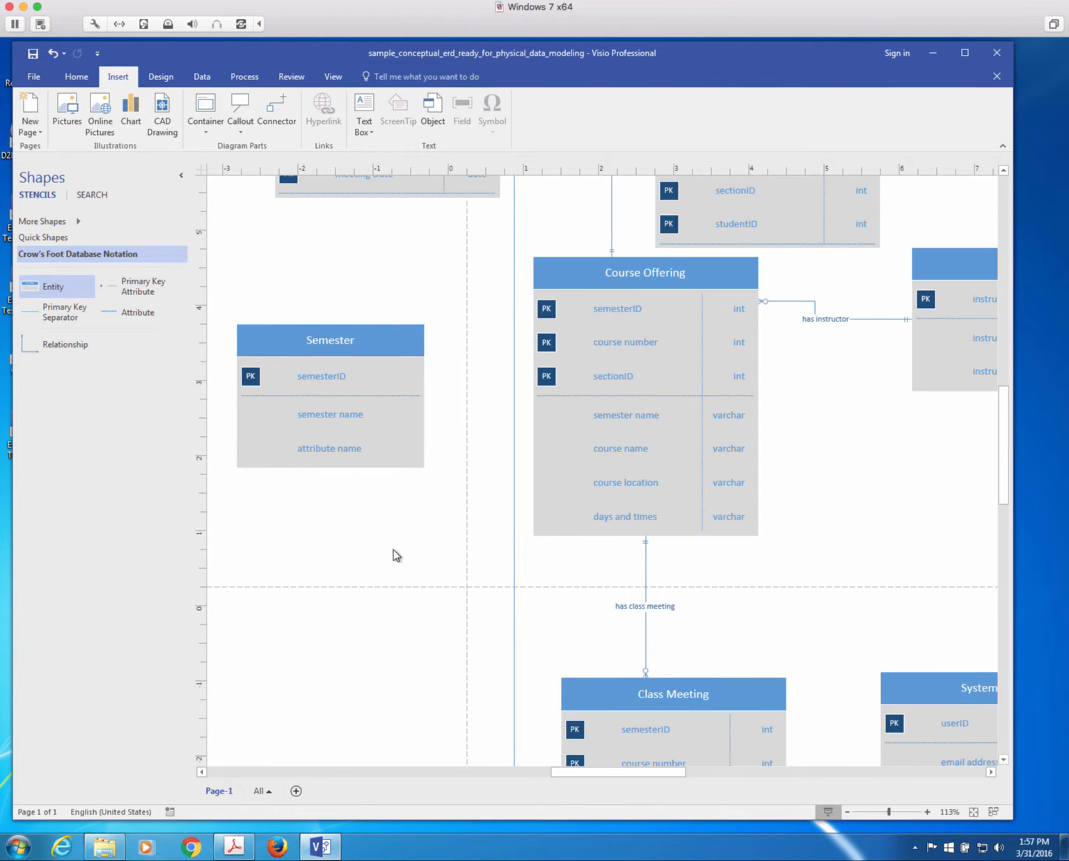
# Cut the unused last placeholder attribute from the Semester entity.
pyautogui.click(354, 448)
pyautogui.rightClick(354, 449)
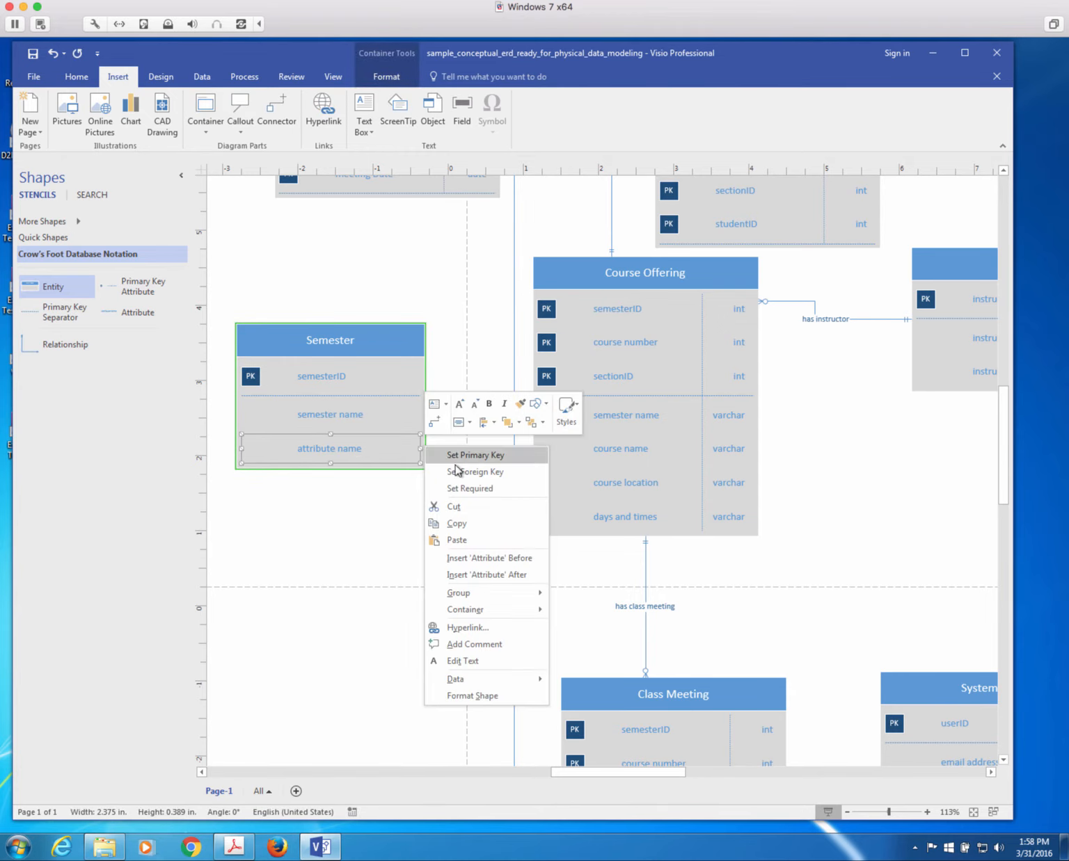
pyautogui.click(454, 507)
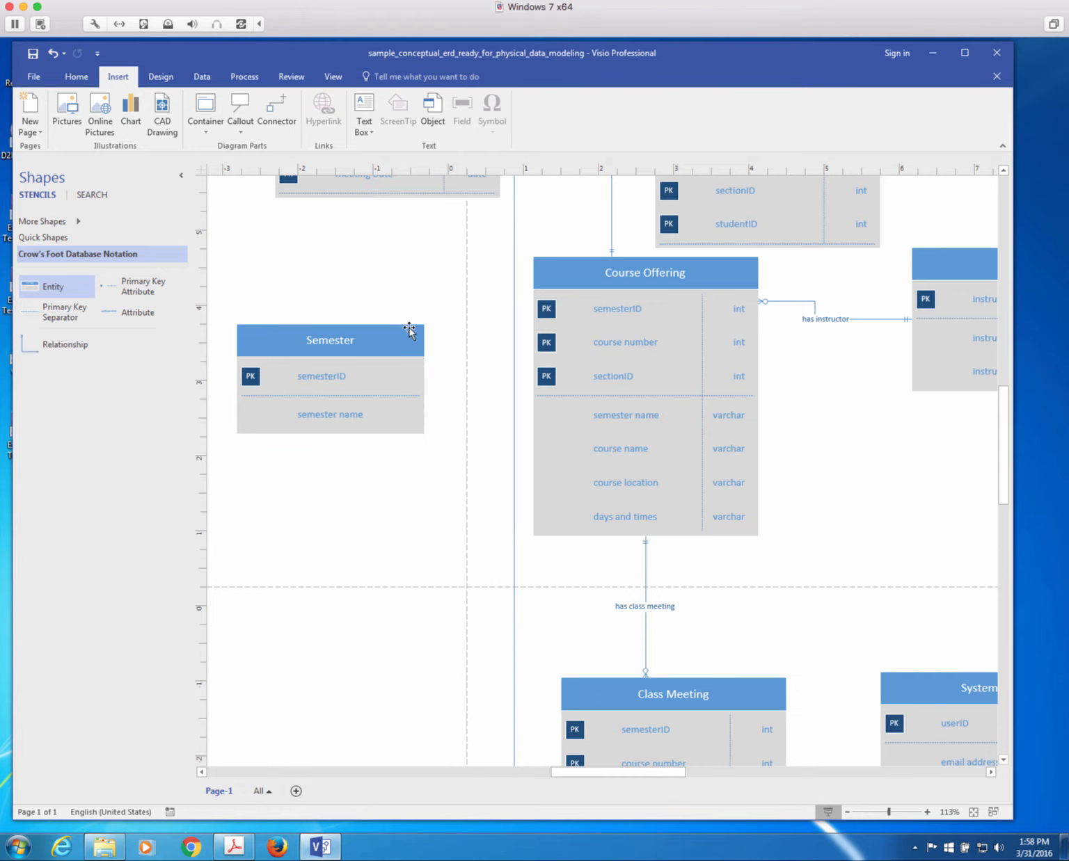
# Nudge the Semester entity slightly to the left and connect it to Course Offering with a Relationship, one Semester to zero or more offerings.
pyautogui.moveTo(404, 330); pyautogui.dragTo(399, 330)
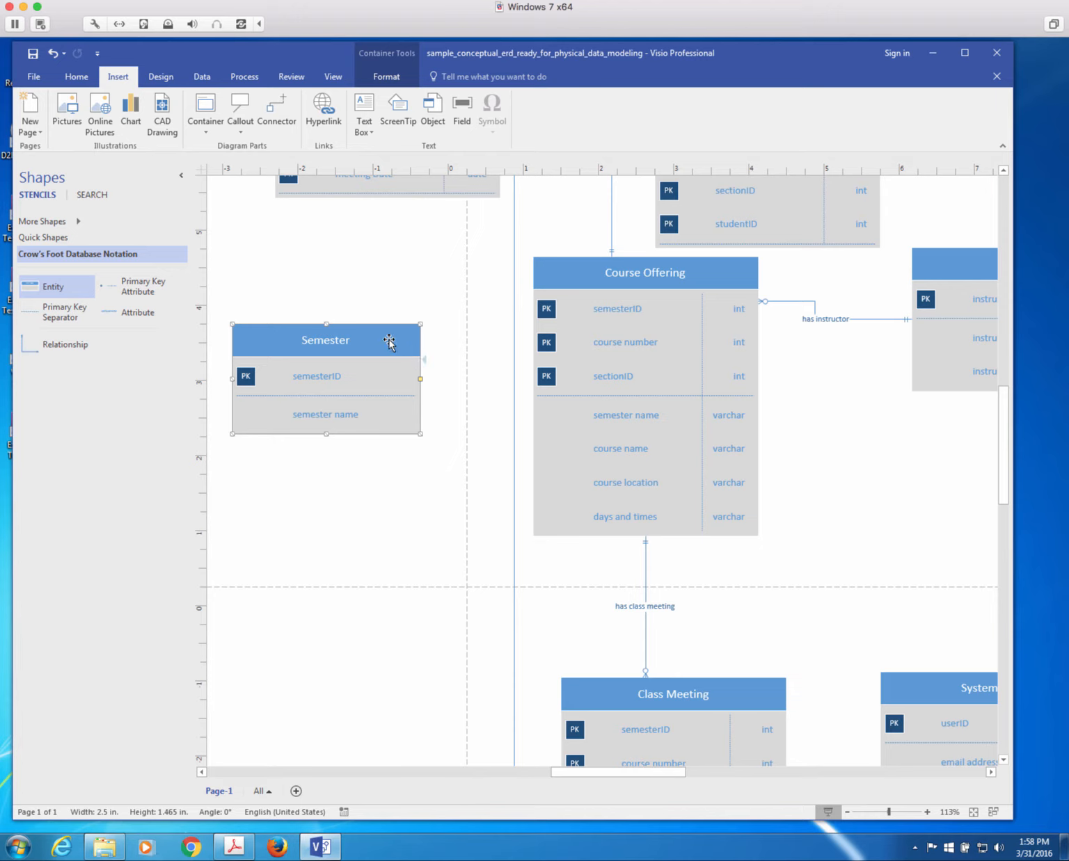
pyautogui.click(29, 352)
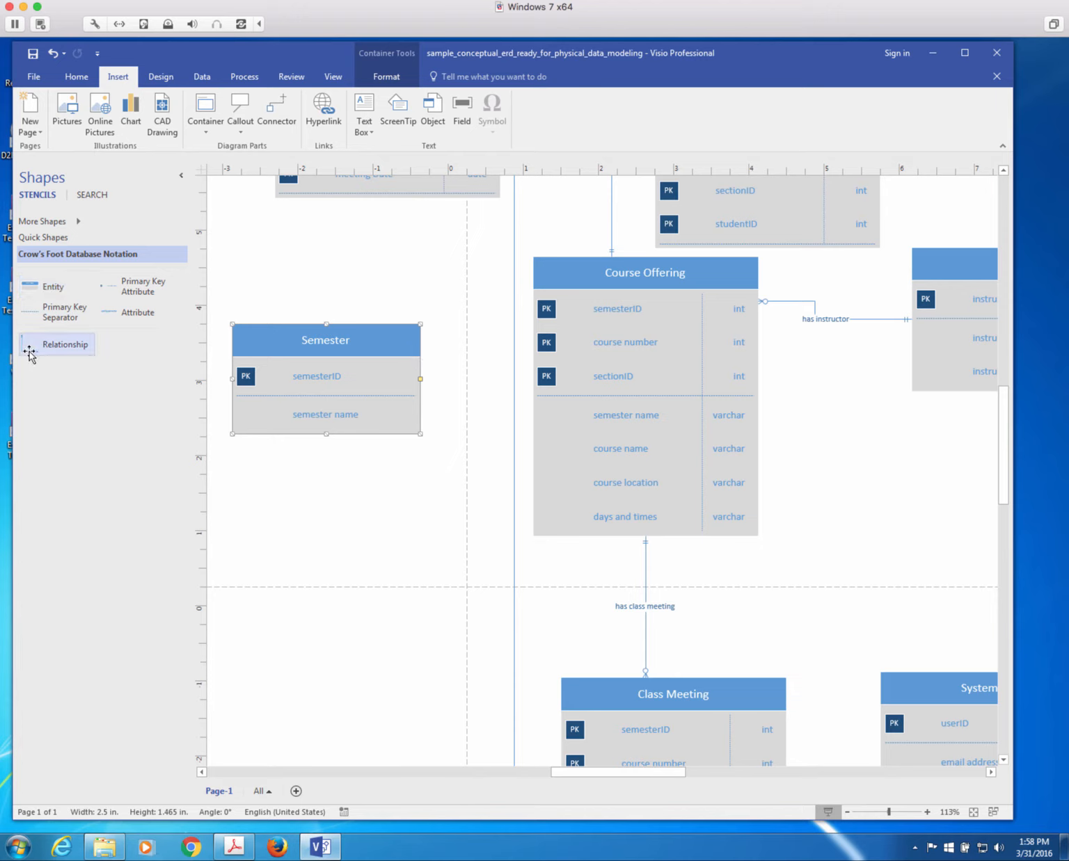
pyautogui.moveTo(29, 352); pyautogui.dragTo(178, 442)
pyautogui.moveTo(252, 471); pyautogui.dragTo(702, 457)
pyautogui.moveTo(535, 413); pyautogui.dragTo(387, 364)
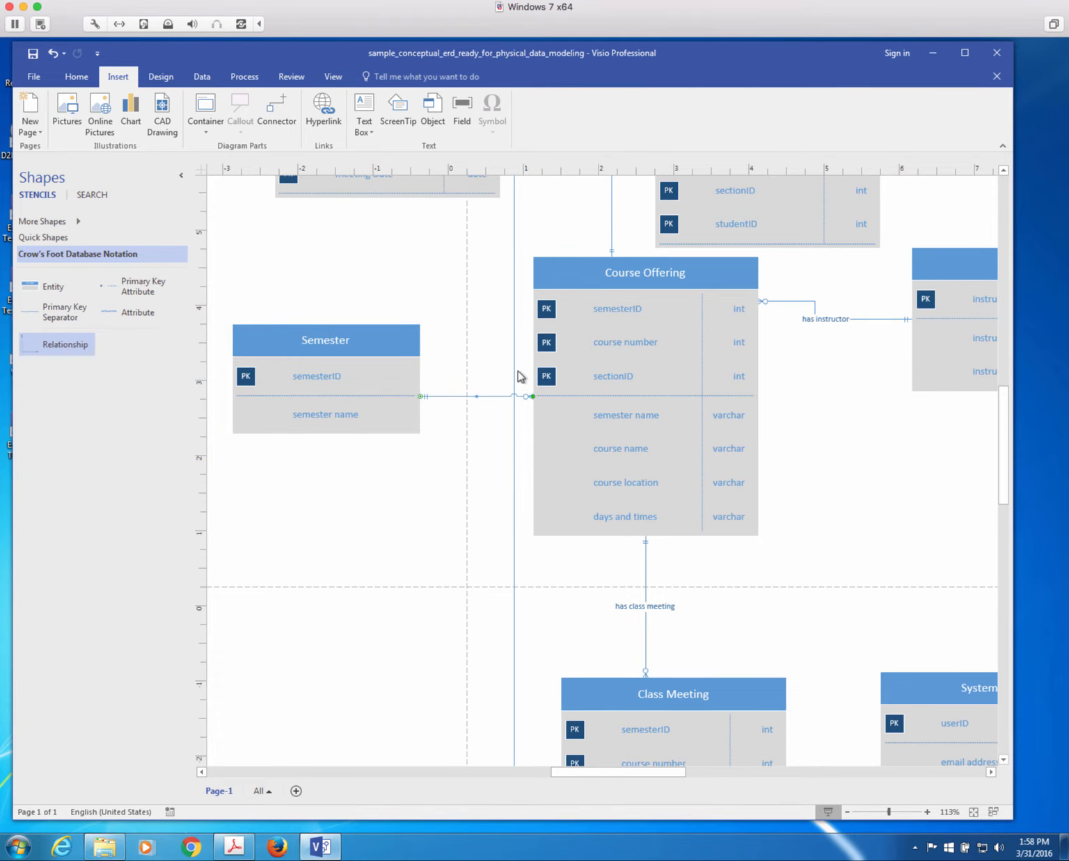
# Label the relationship between Semester and Course Offering "has offering".
pyautogui.doubleClick(475, 394)
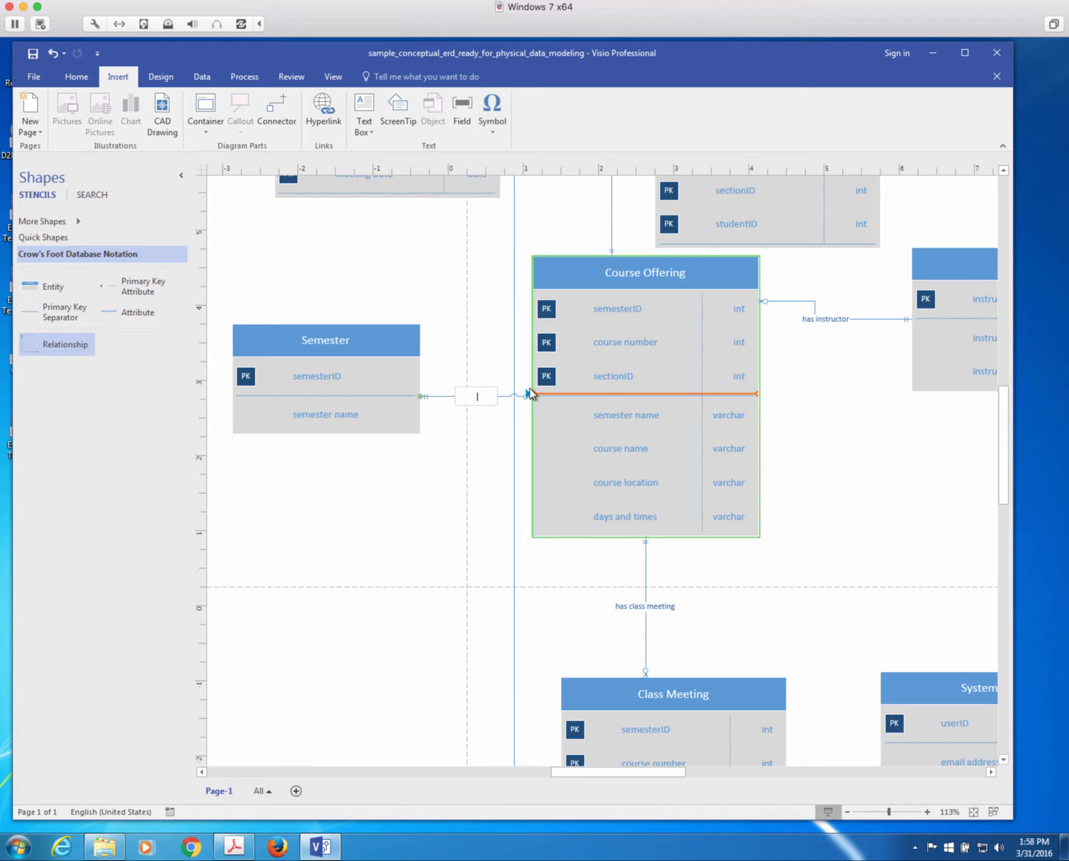
pyautogui.write('has offering')
pyautogui.click(501, 456)
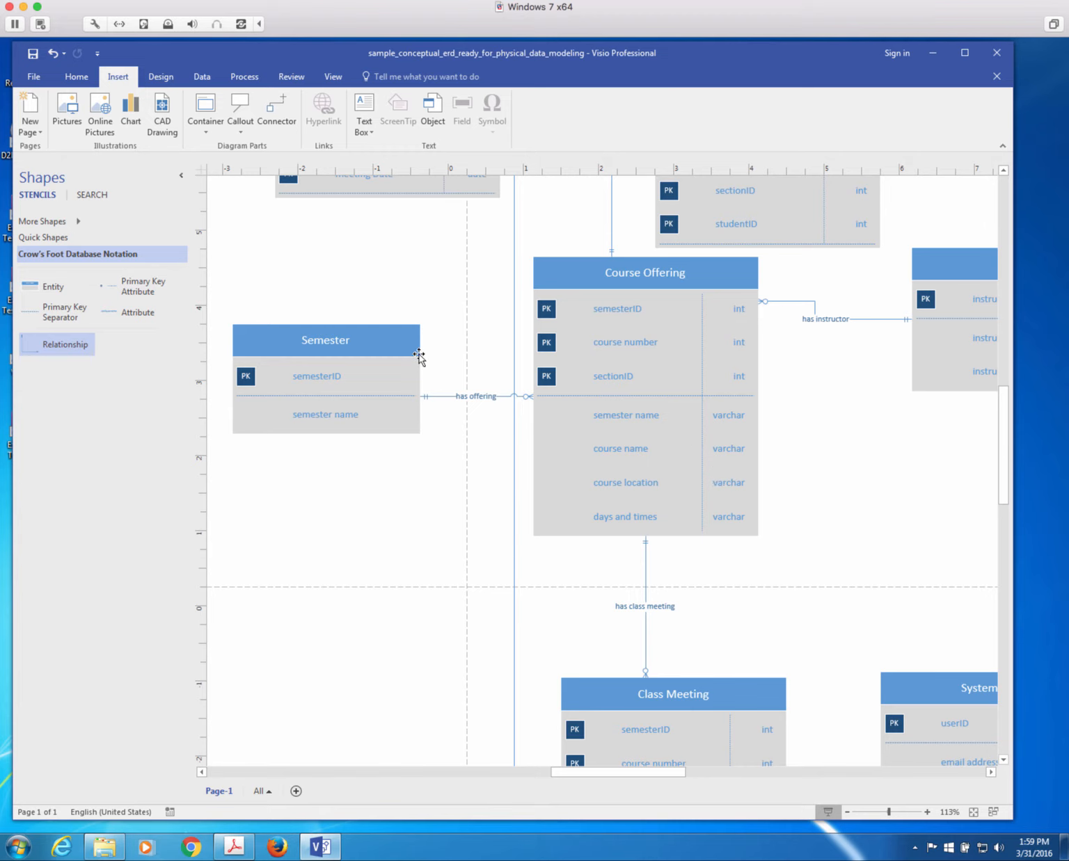
# Show the attribute types on the Semester entity.
pyautogui.click(380, 351)
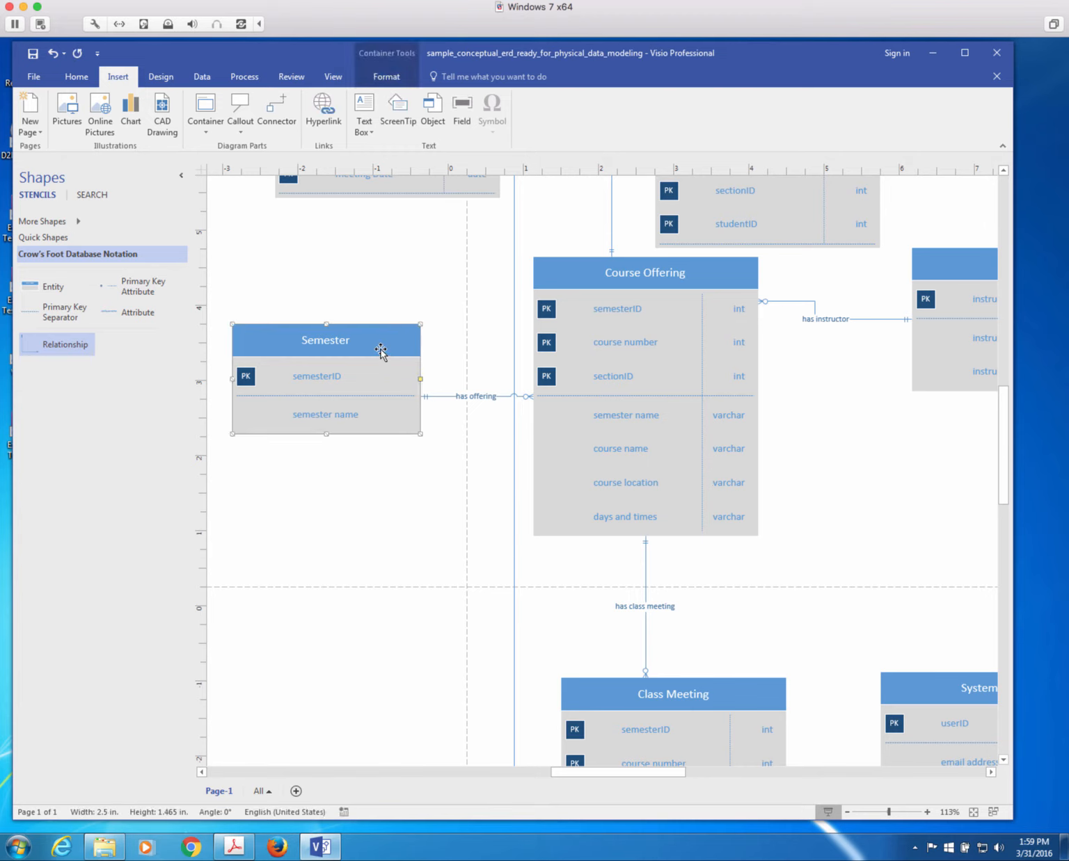
pyautogui.rightClick(380, 352)
pyautogui.click(478, 359)
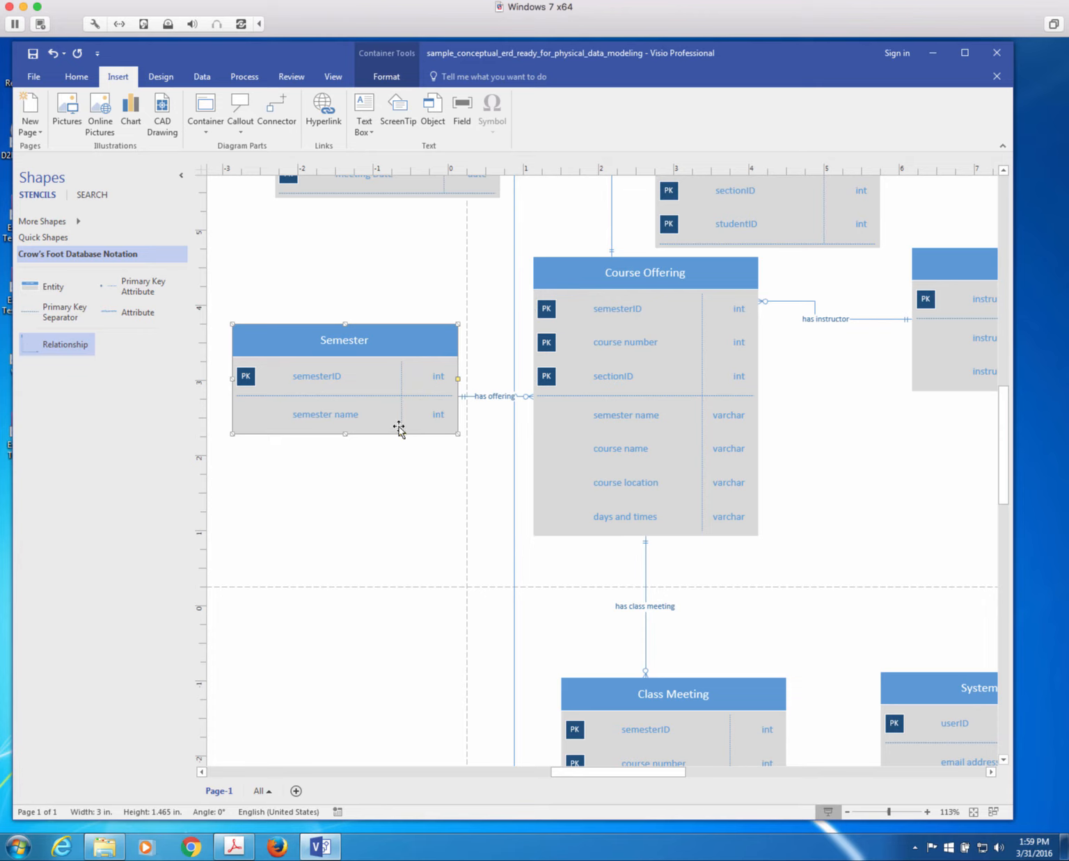
# Set the data type of the Semester entity's semester name attribute to varchar.
pyautogui.click(438, 418)
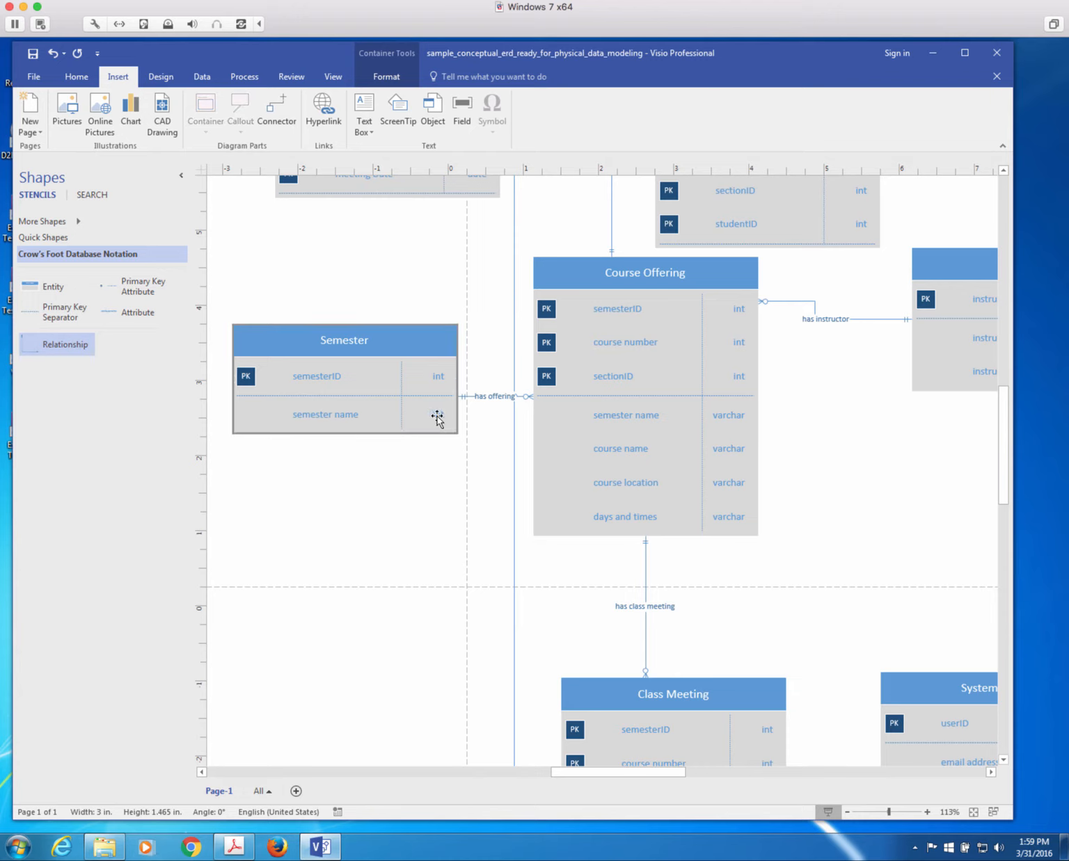
pyautogui.click(437, 418)
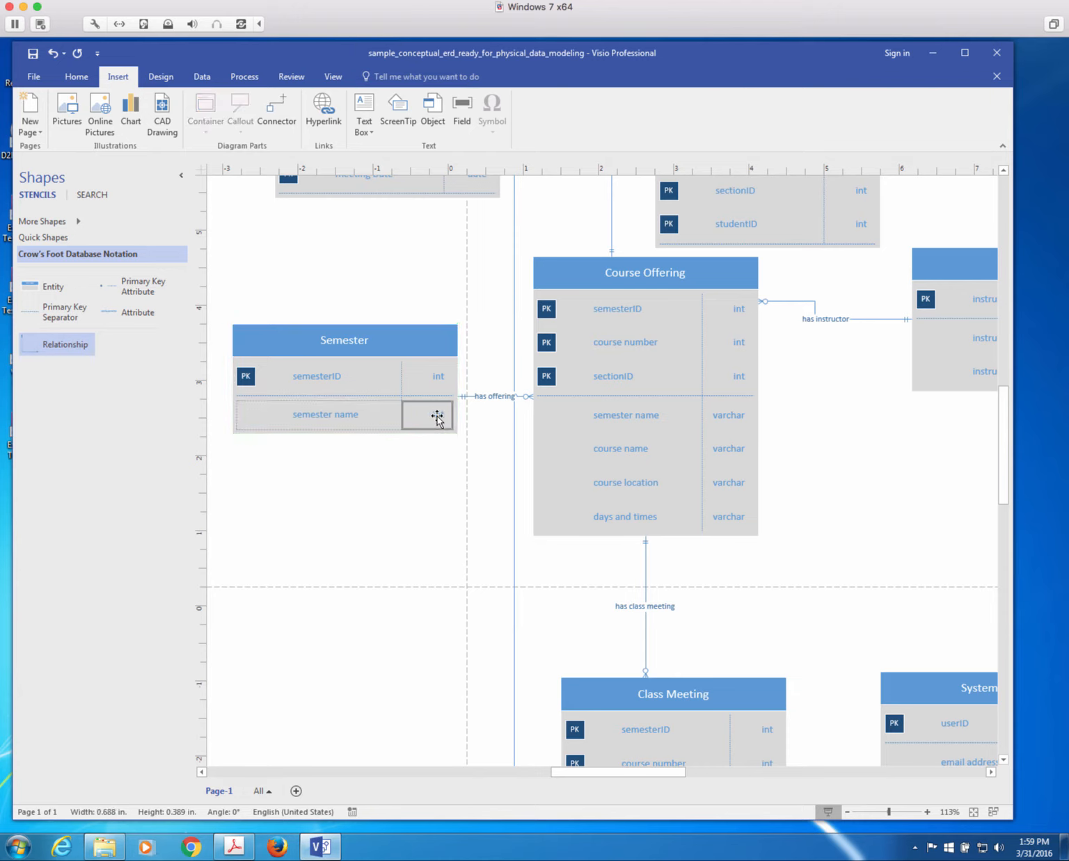
pyautogui.doubleClick(437, 417)
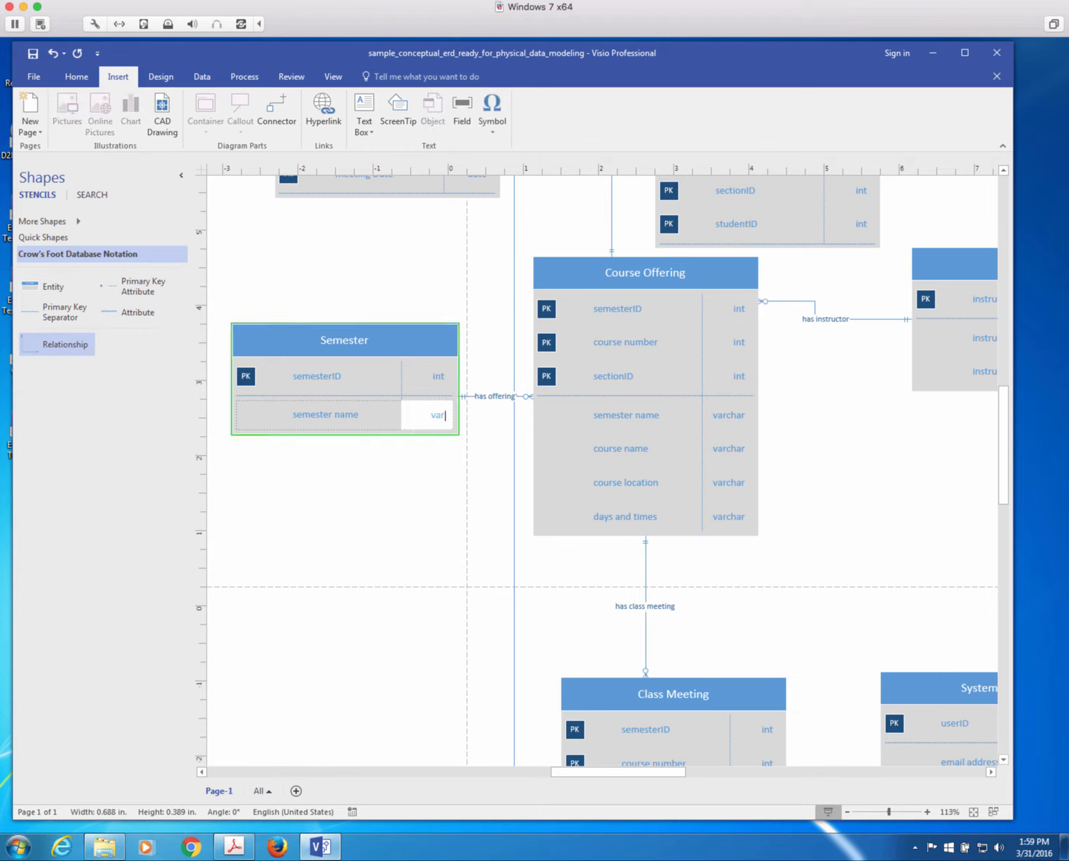
pyautogui.write('varchar')
pyautogui.click(401, 497)
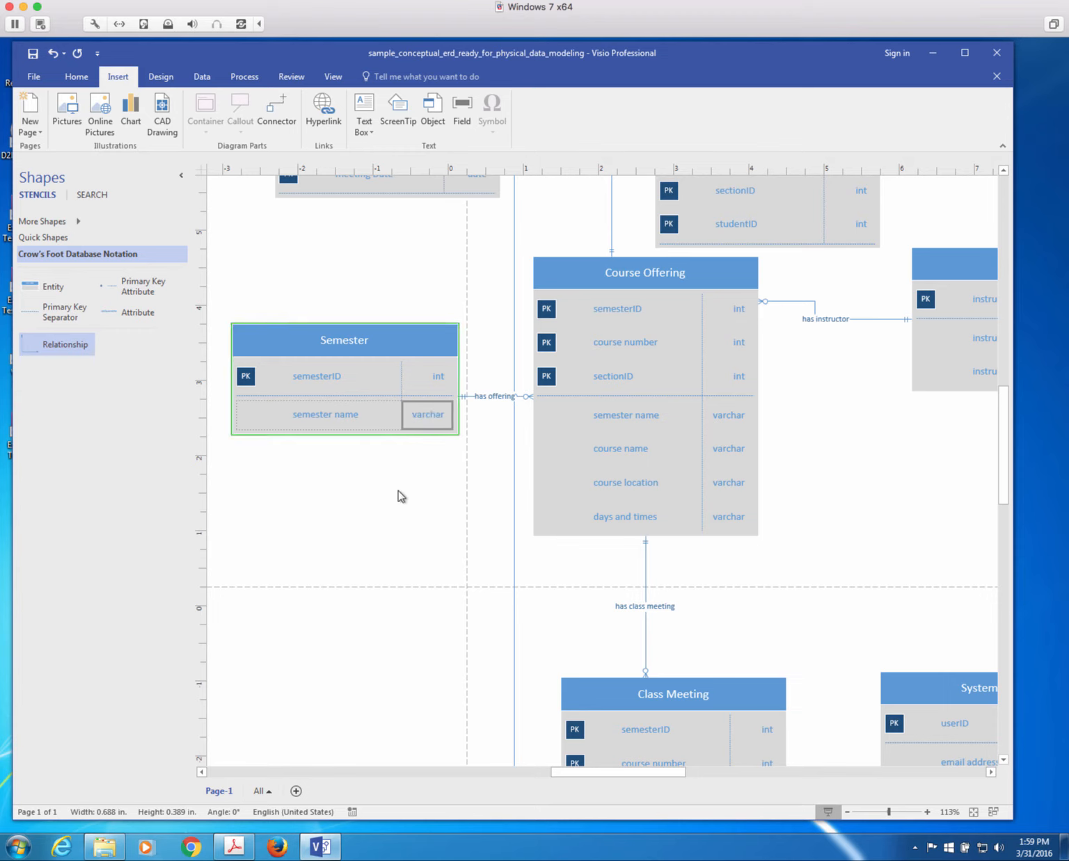
# Cut the semester name attribute from the Course Offering entity.
pyautogui.click(647, 416)
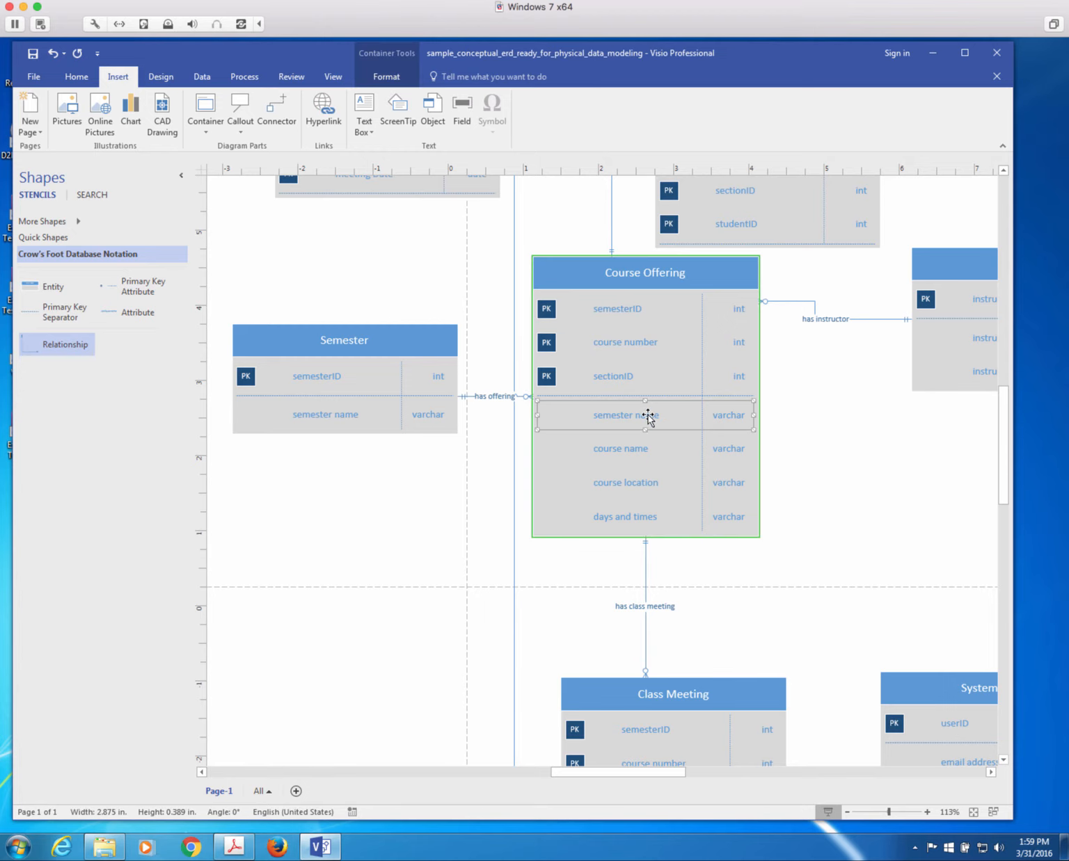
pyautogui.rightClick(647, 416)
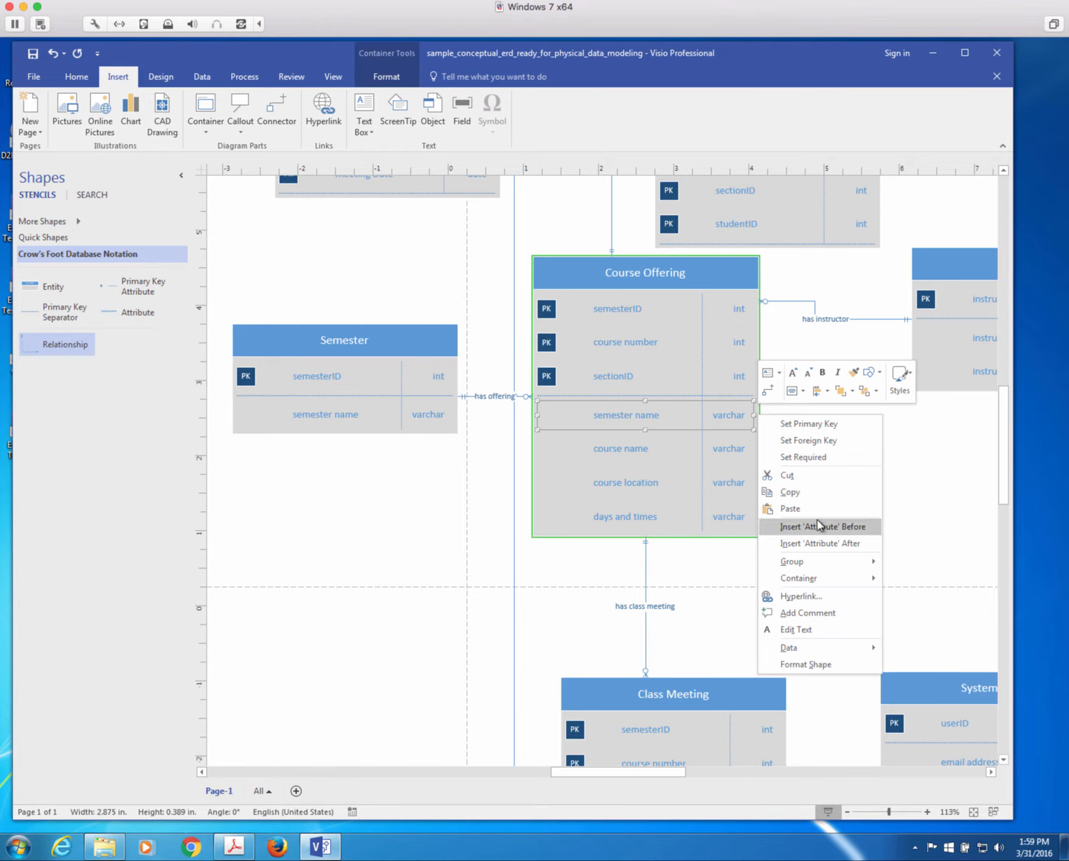
pyautogui.click(806, 480)
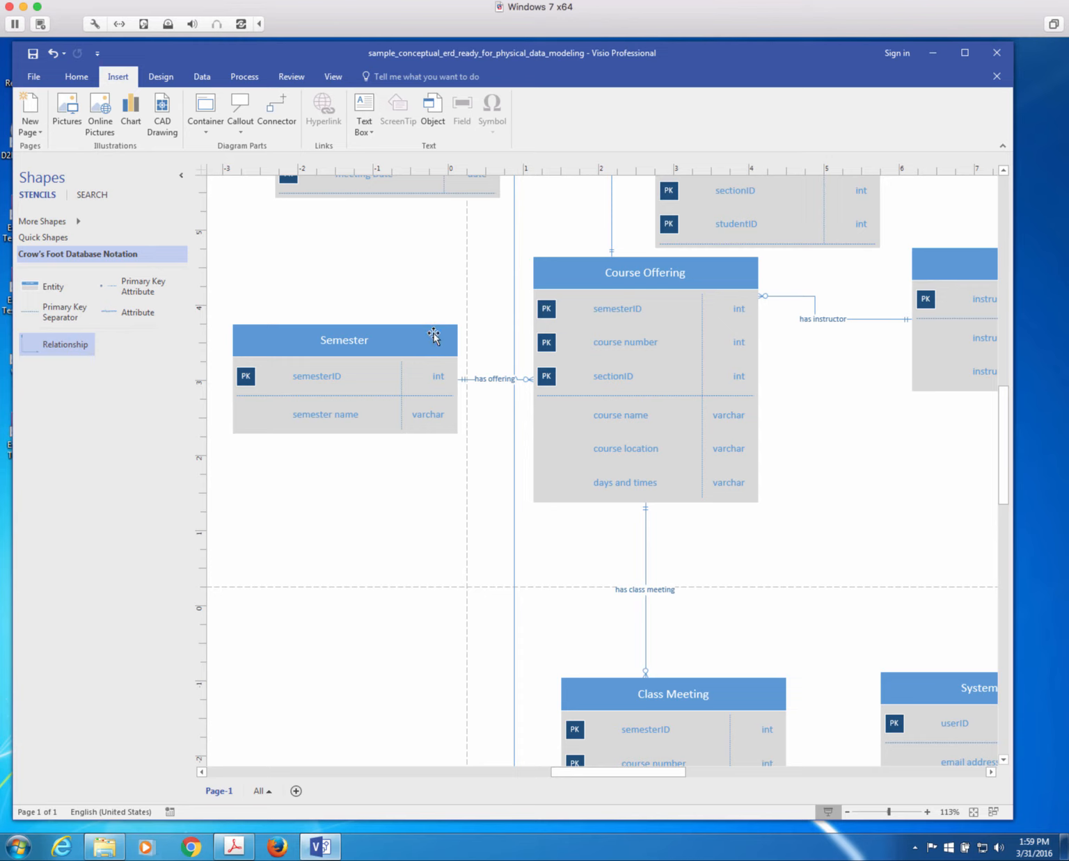
# Move the Semester entity slightly farther left, away from Course Offering.
pyautogui.moveTo(433, 335); pyautogui.dragTo(418, 339)
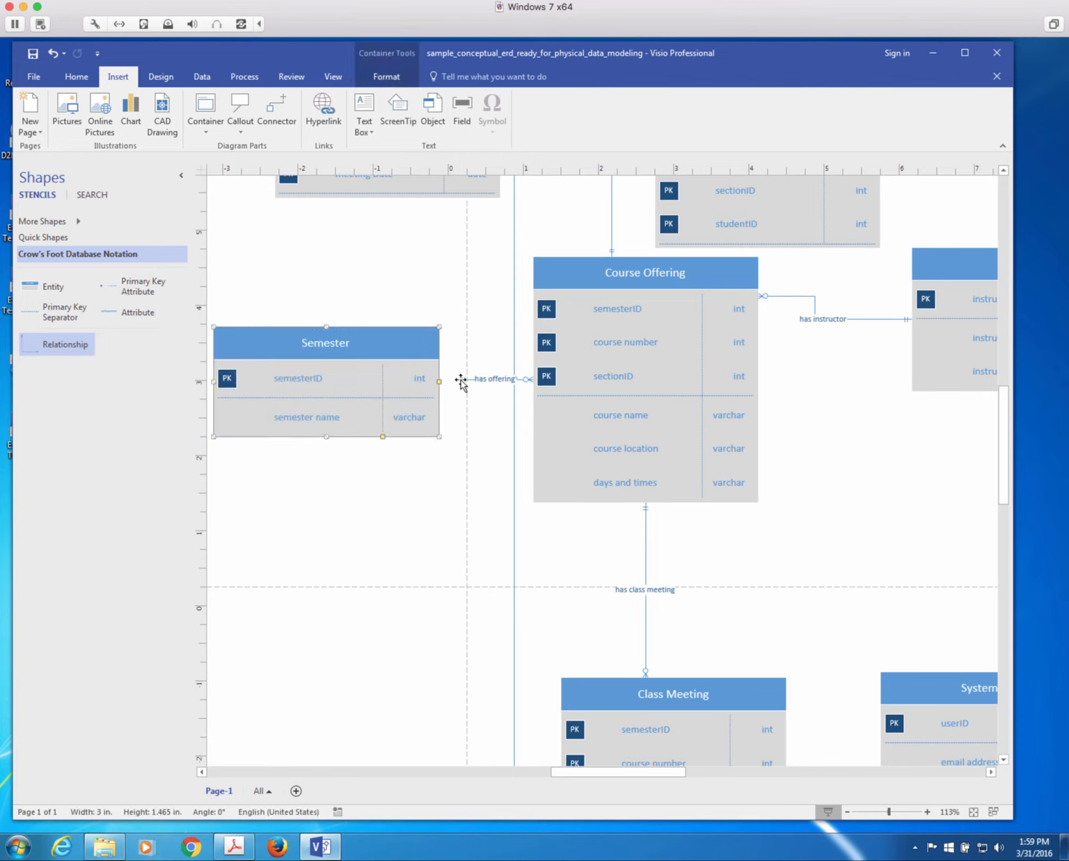
# Try to reattach the "has offering" connector to the moved Semester entity's side and reroute it to Course Offering, undoing each attempt.
pyautogui.moveTo(461, 381); pyautogui.dragTo(439, 382)
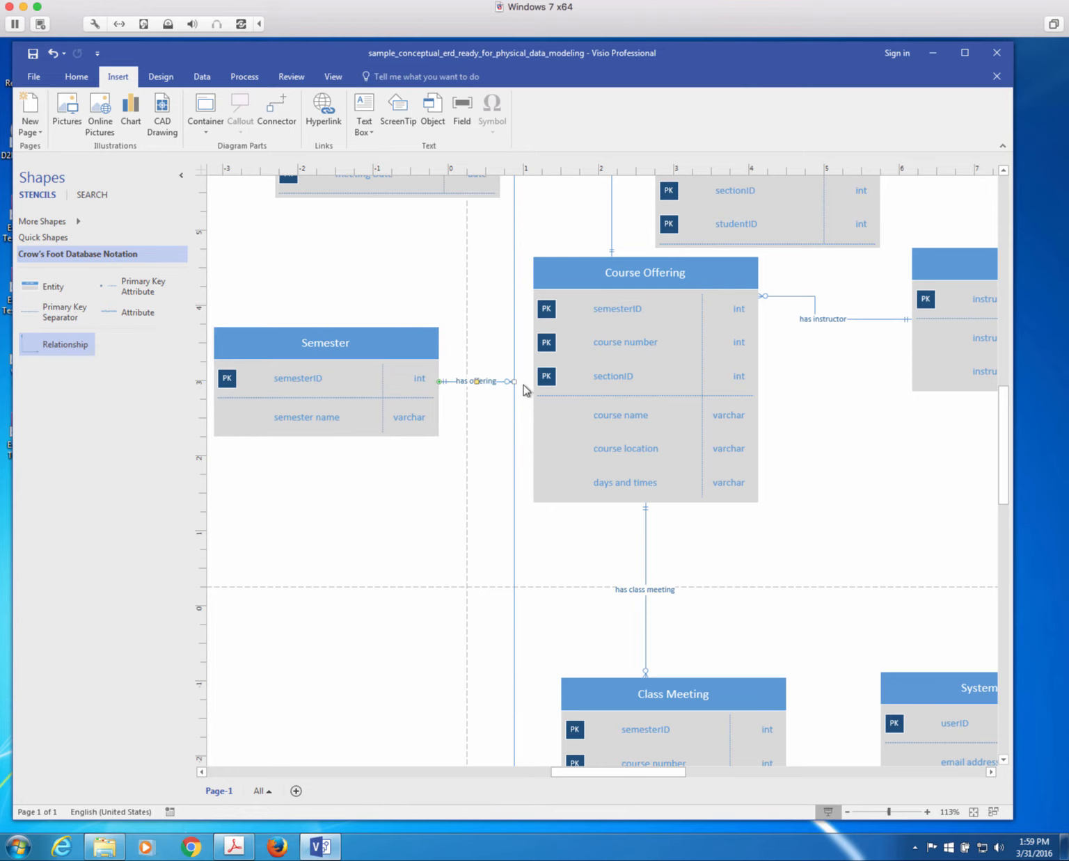
pyautogui.moveTo(512, 381); pyautogui.dragTo(532, 391)
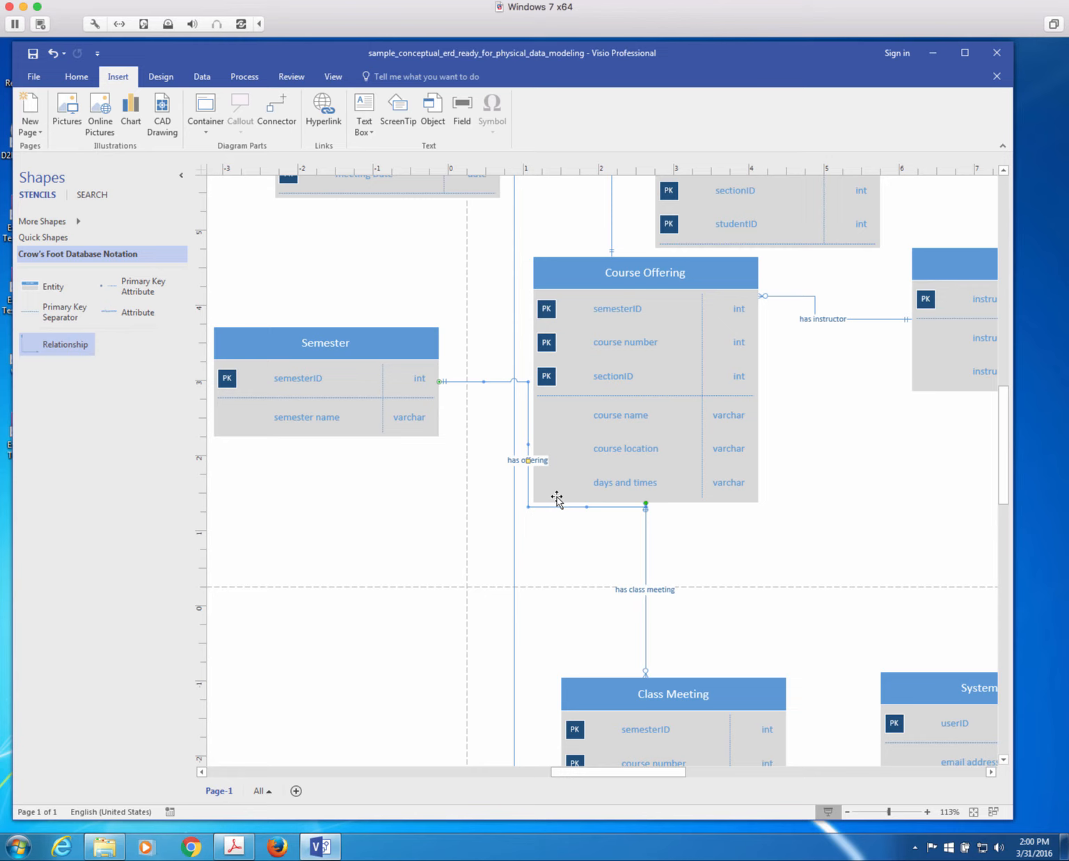
pyautogui.hotkey('ctrl', 'z')
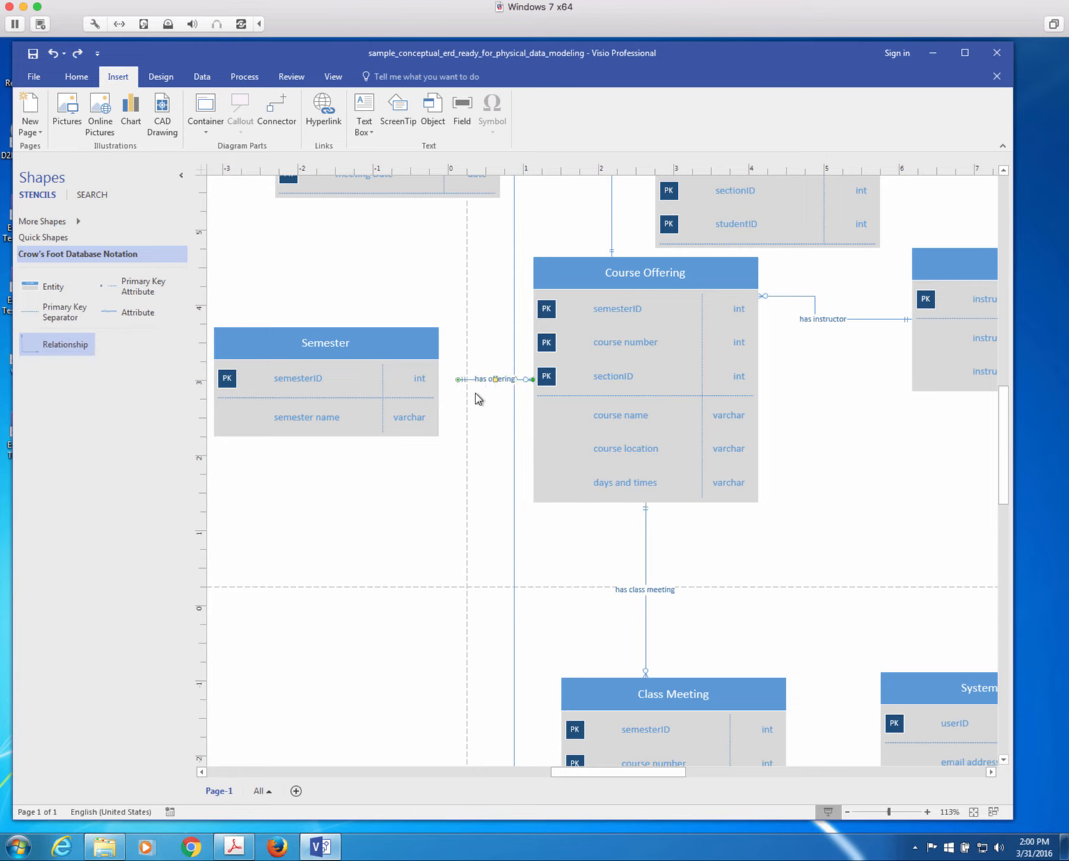
pyautogui.moveTo(453, 382); pyautogui.dragTo(430, 385)
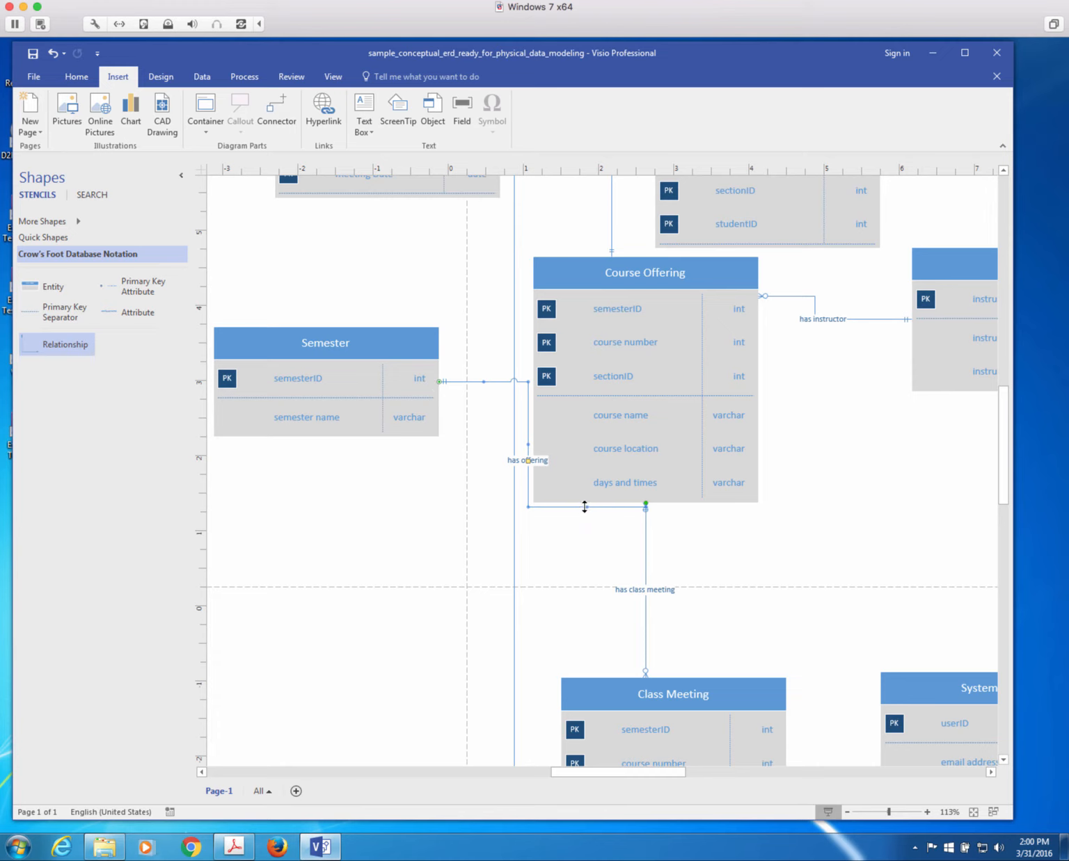
pyautogui.moveTo(585, 506); pyautogui.dragTo(529, 357)
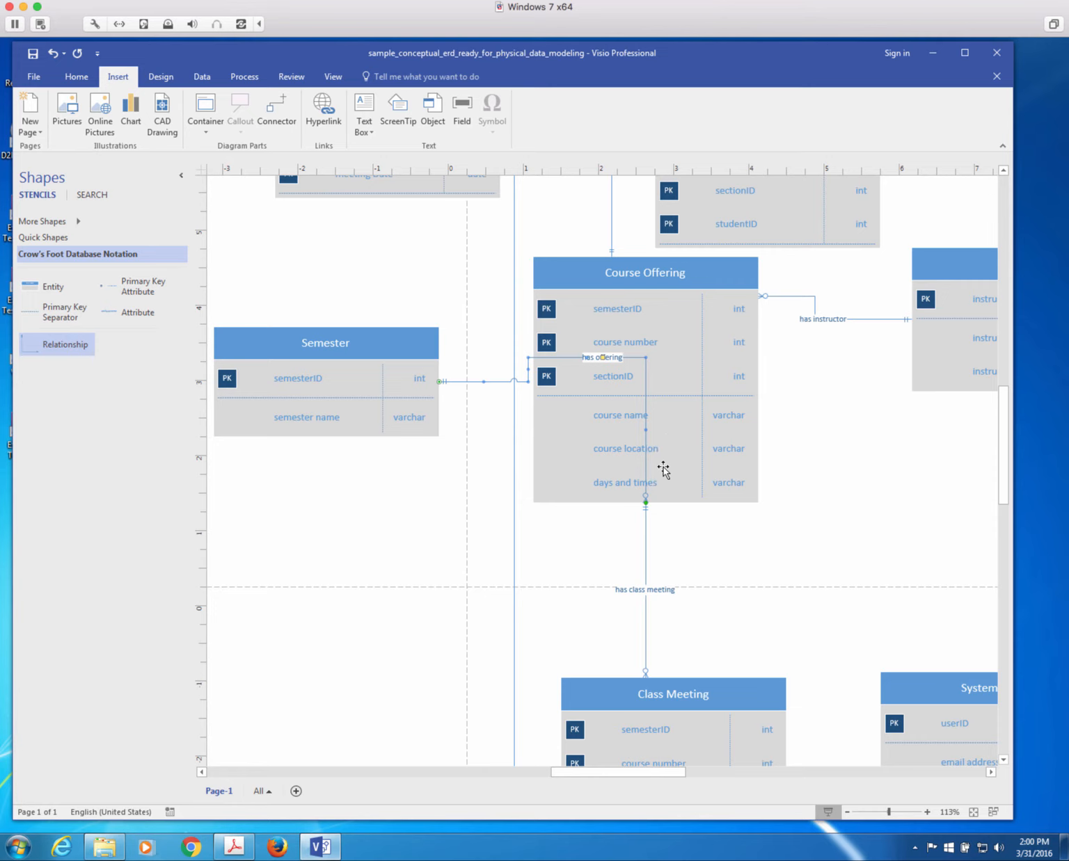
pyautogui.hotkey('ctrl', 'z')
pyautogui.hotkey('ctrl', 'z')
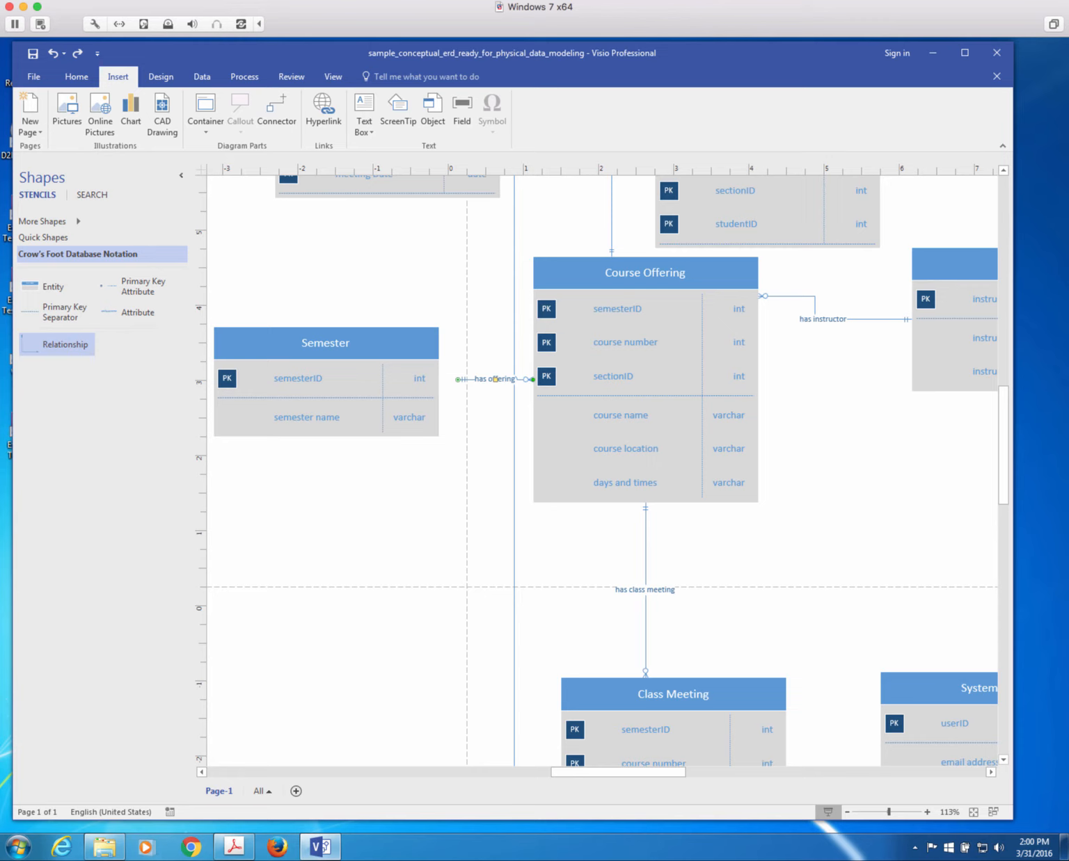
# Reconnect the "has offering" relationship from the underside of Semester to the underside of Course Offering.
pyautogui.moveTo(458, 379); pyautogui.dragTo(334, 382)
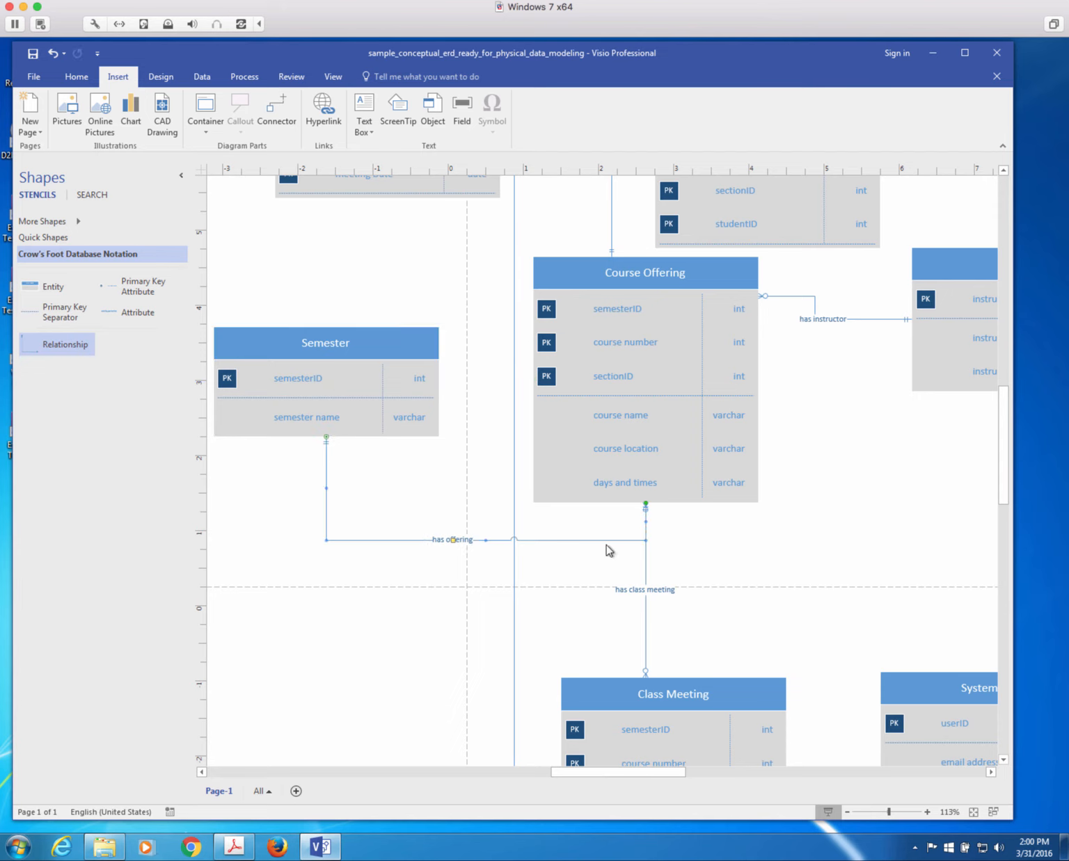
pyautogui.click(549, 542)
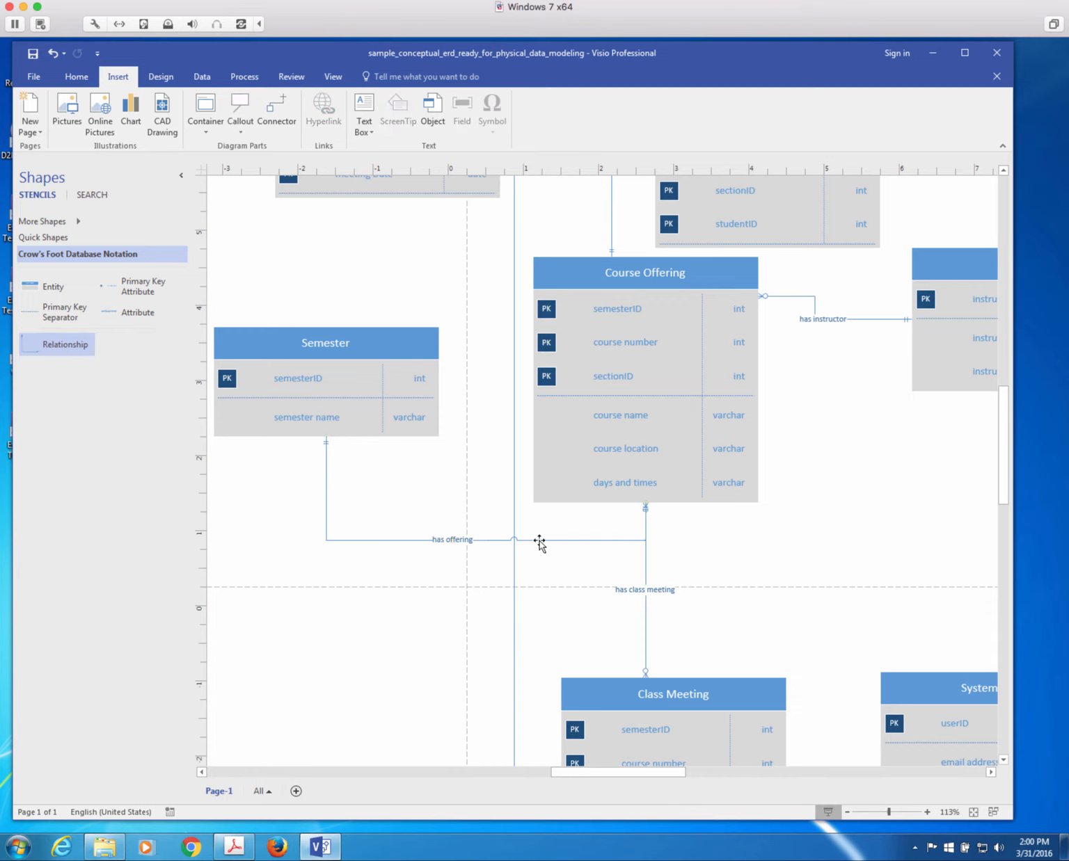
pyautogui.click(539, 543)
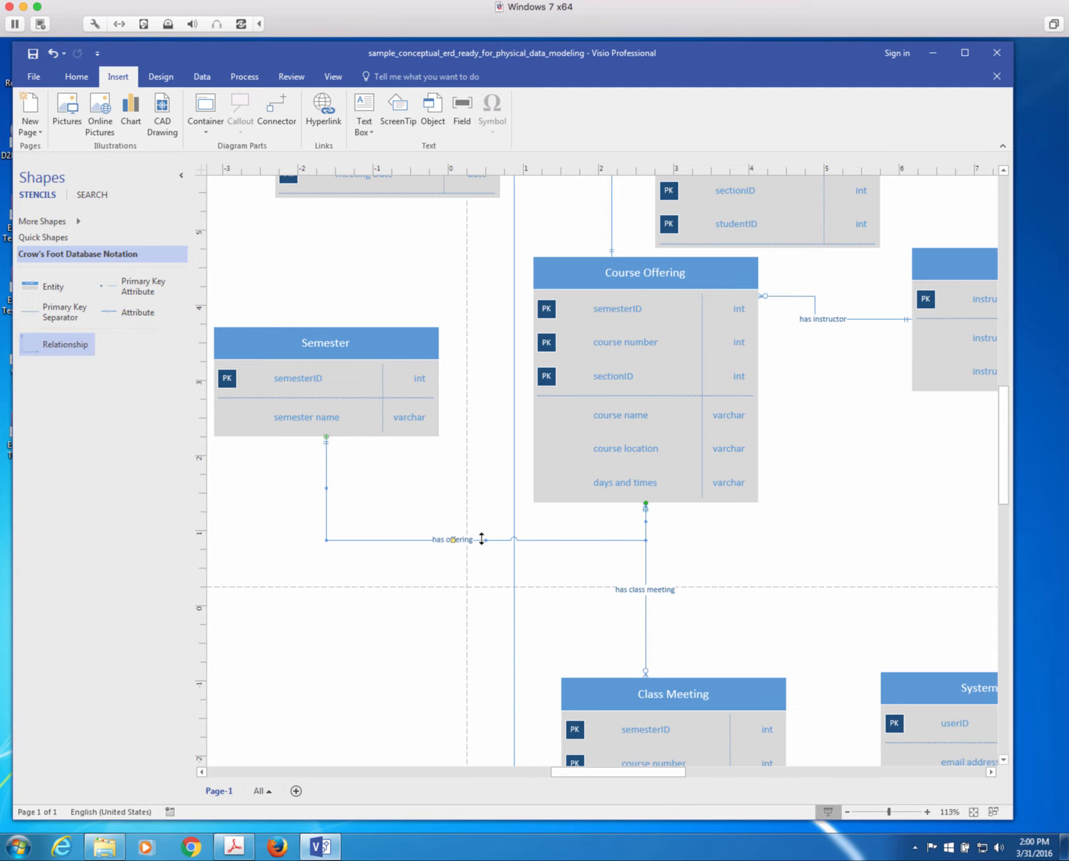
pyautogui.moveTo(485, 539); pyautogui.dragTo(485, 474)
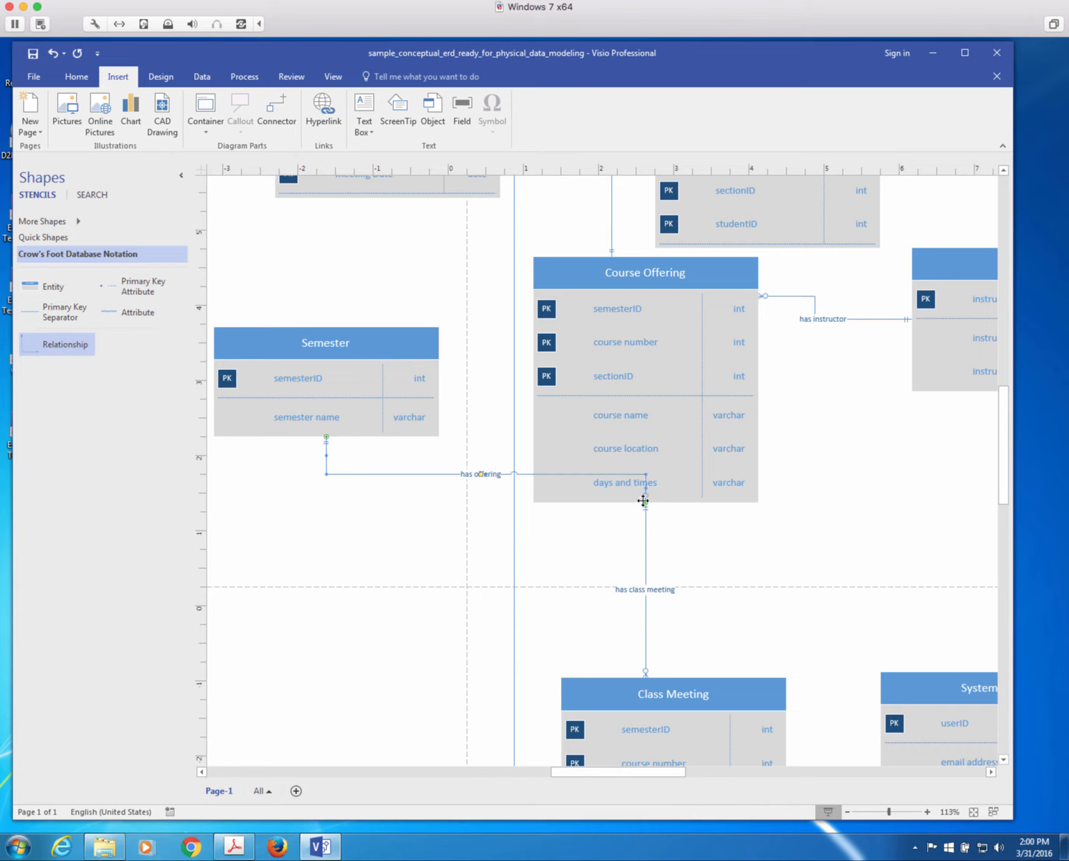
pyautogui.moveTo(645, 498)
pyautogui.mouseDown()
pyautogui.moveTo(573, 500)
pyautogui.moveTo(528, 483)
pyautogui.moveTo(518, 422)
pyautogui.moveTo(528, 306)
pyautogui.mouseUp()
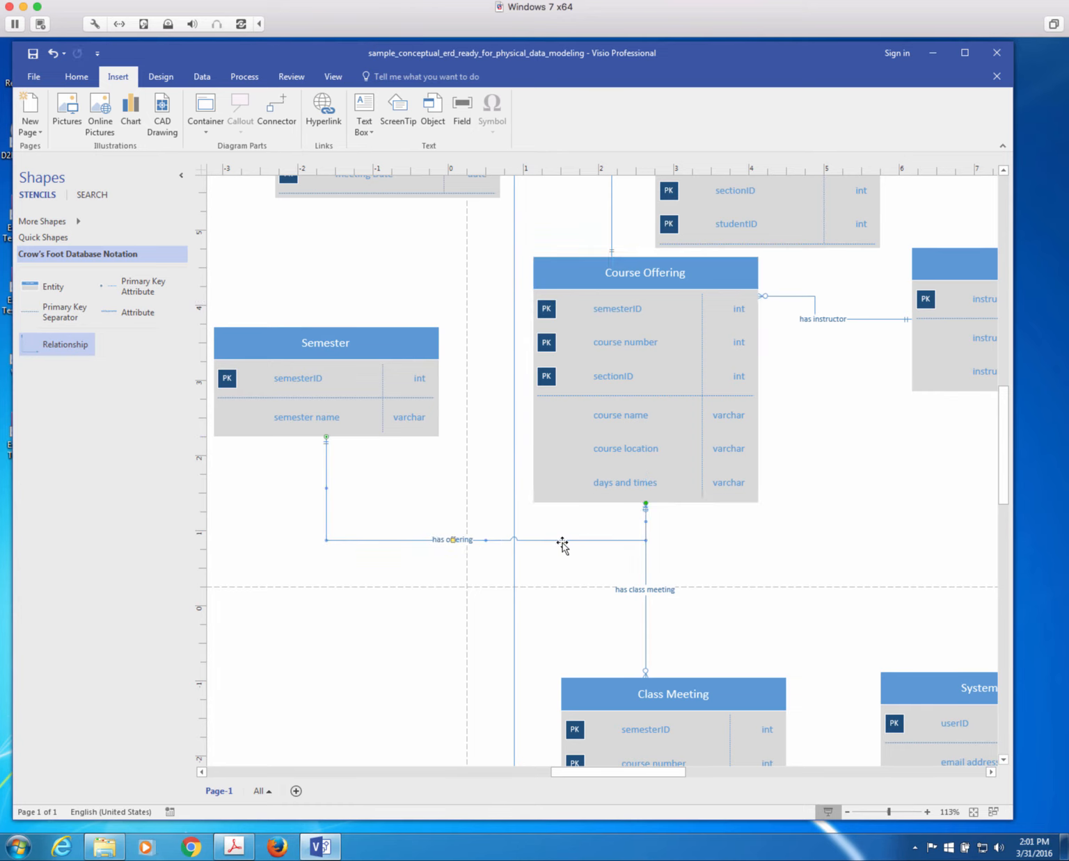
pyautogui.click(612, 579)
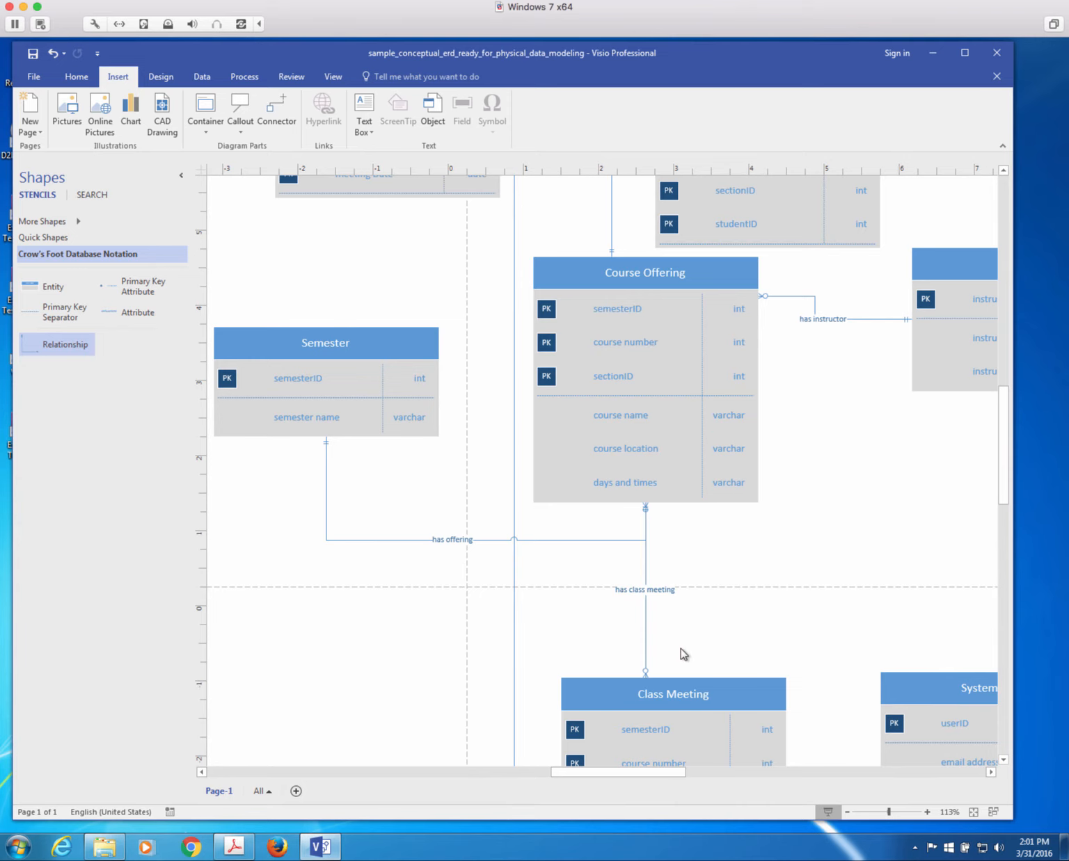
# Add a new Entity in the free space below Instructor, beside the isInstructor relationship, and name it Course.
pyautogui.scroll(-3, 680, 654)
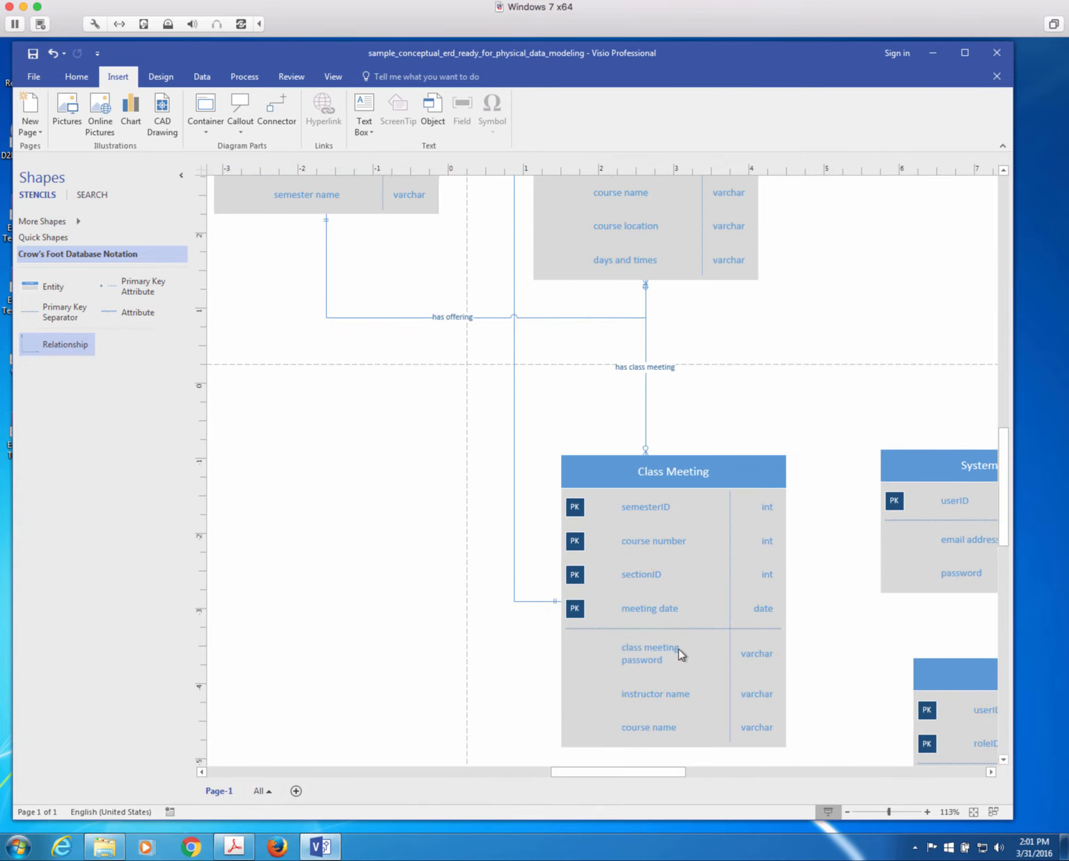
pyautogui.scroll(6, 679, 654)
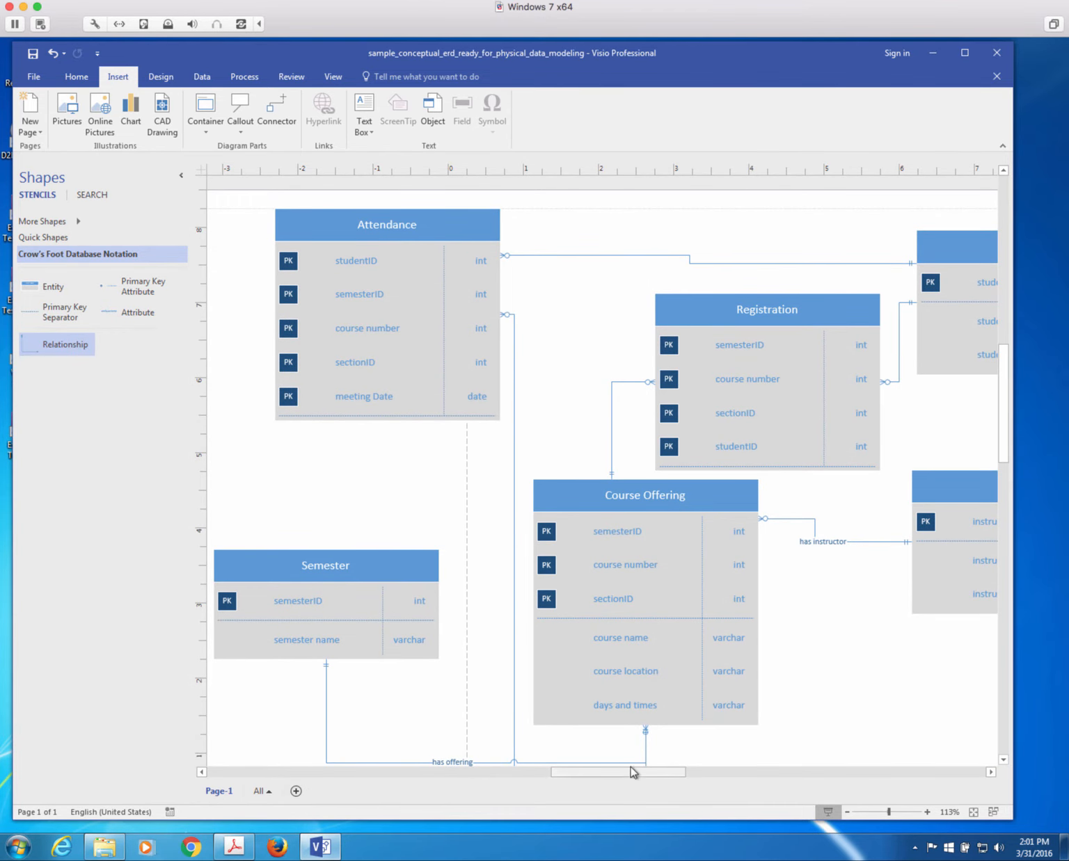
pyautogui.moveTo(639, 774); pyautogui.dragTo(735, 778)
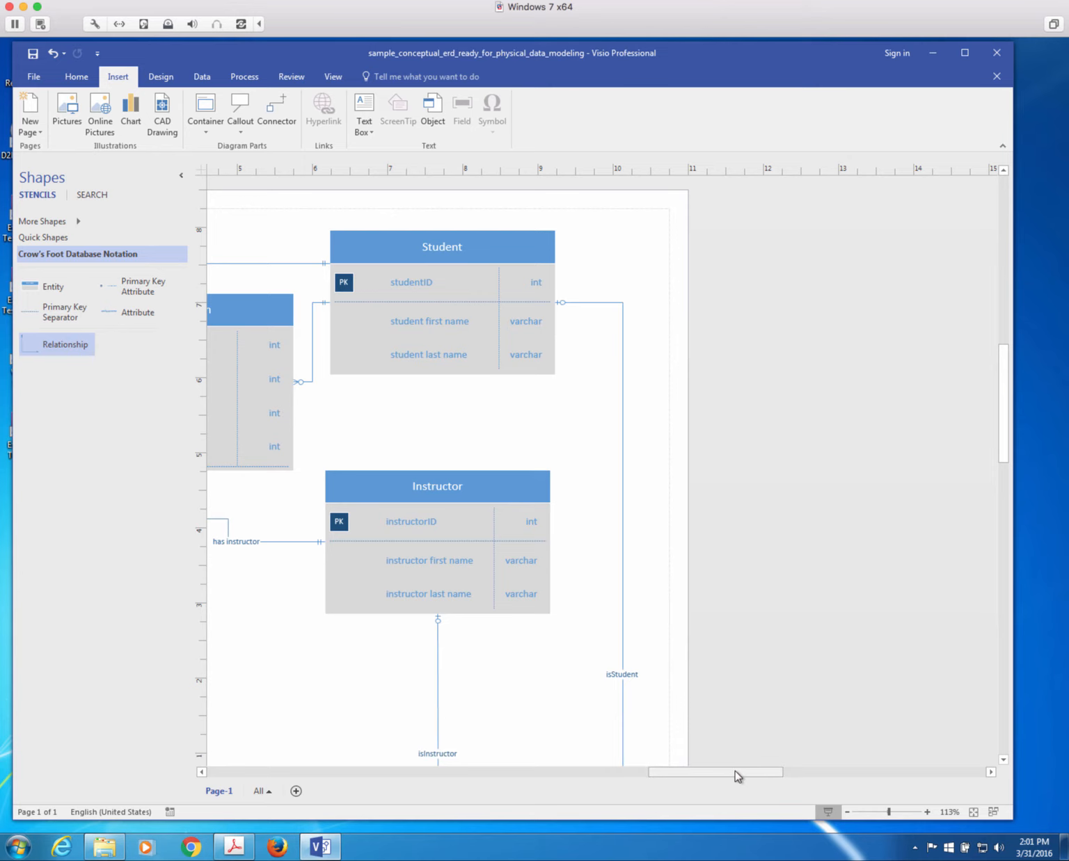
pyautogui.moveTo(737, 776); pyautogui.dragTo(704, 778)
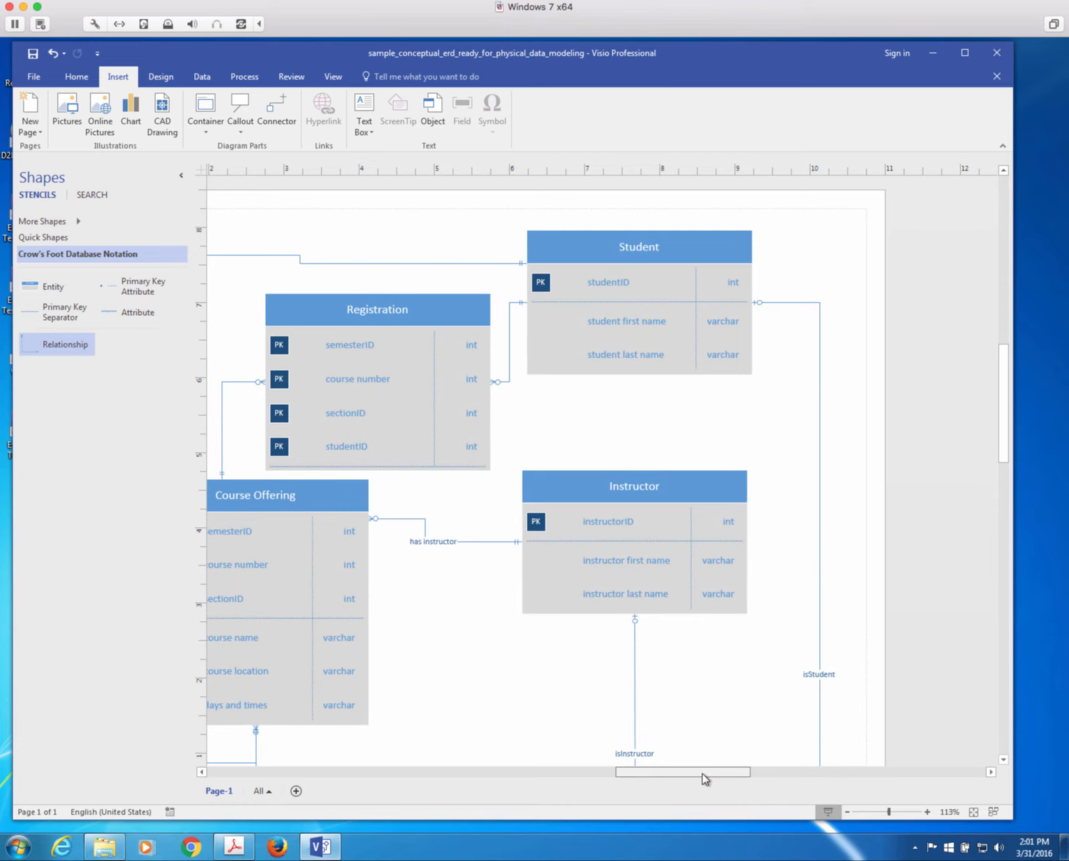
pyautogui.moveTo(704, 779); pyautogui.dragTo(677, 782)
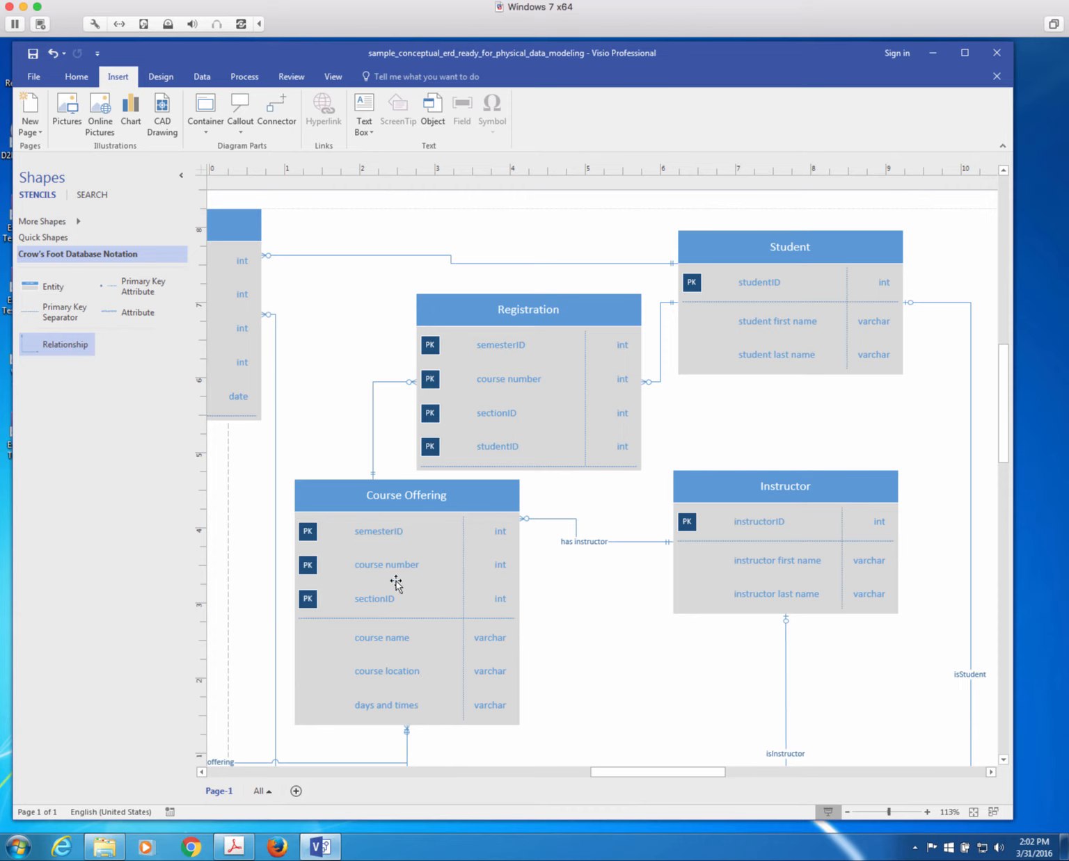
pyautogui.scroll(-3, 486, 670)
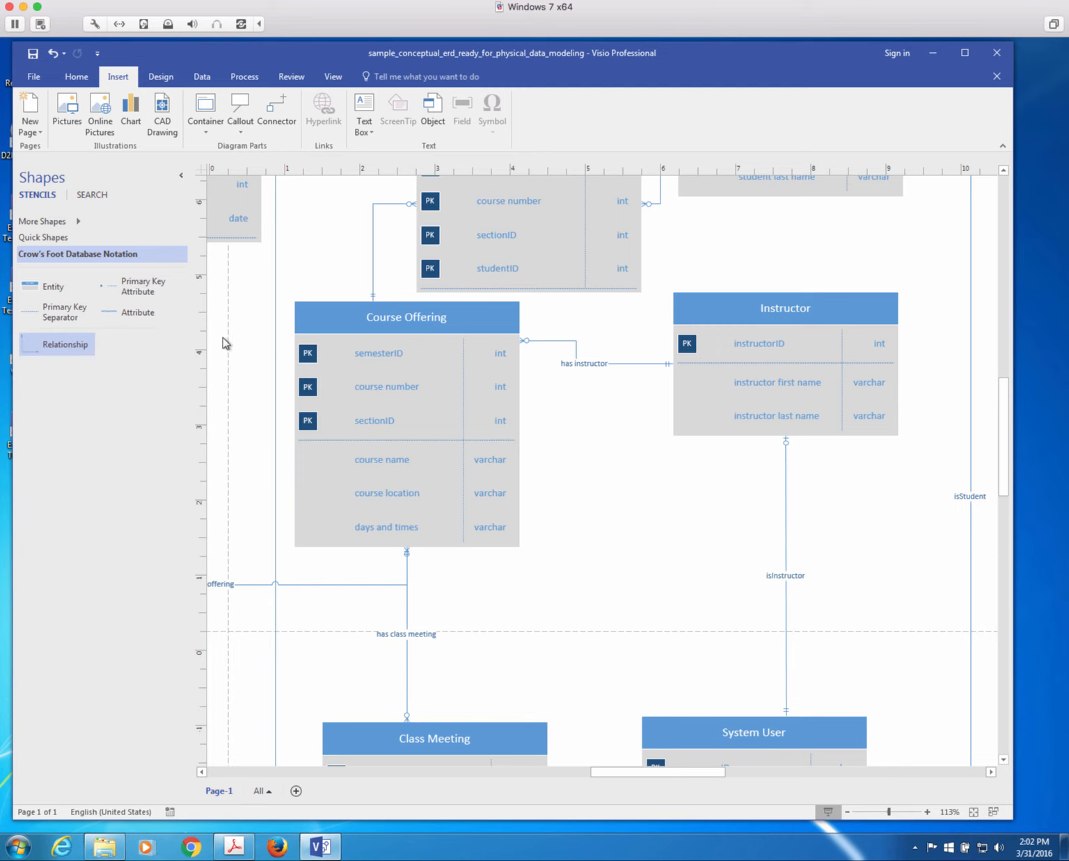
pyautogui.moveTo(34, 285); pyautogui.dragTo(645, 557)
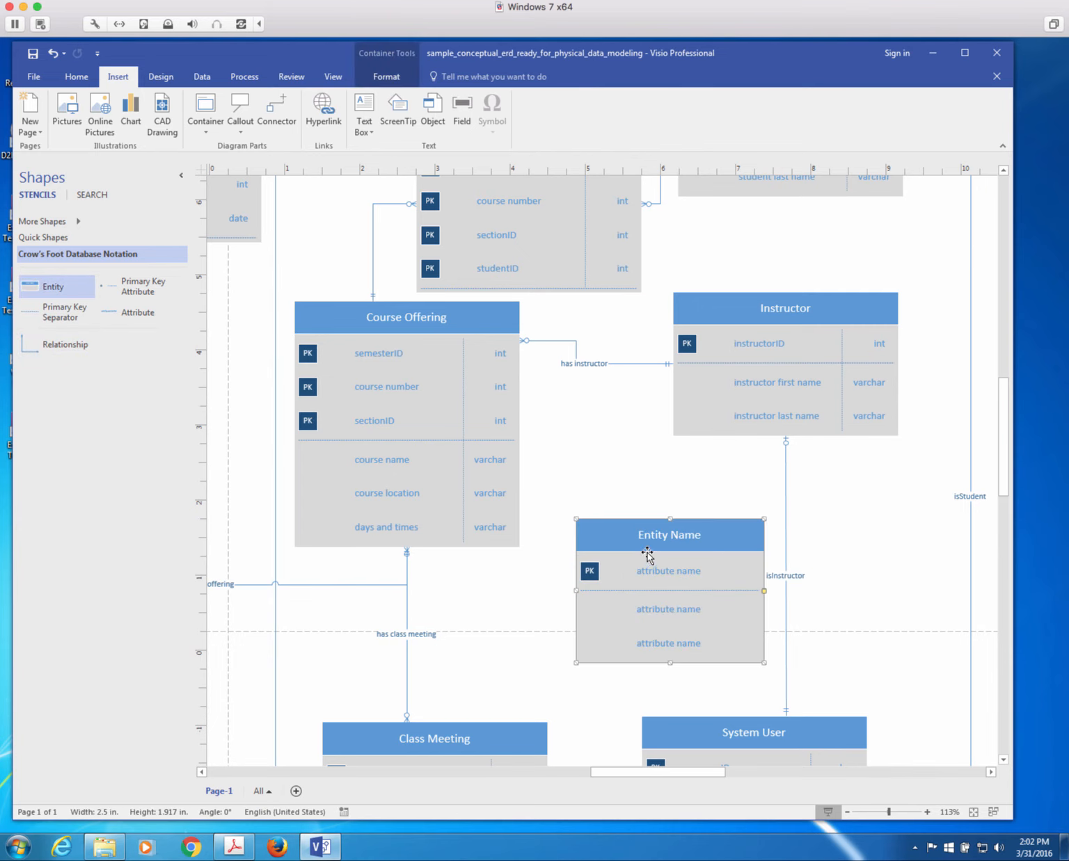
pyautogui.doubleClick(657, 541)
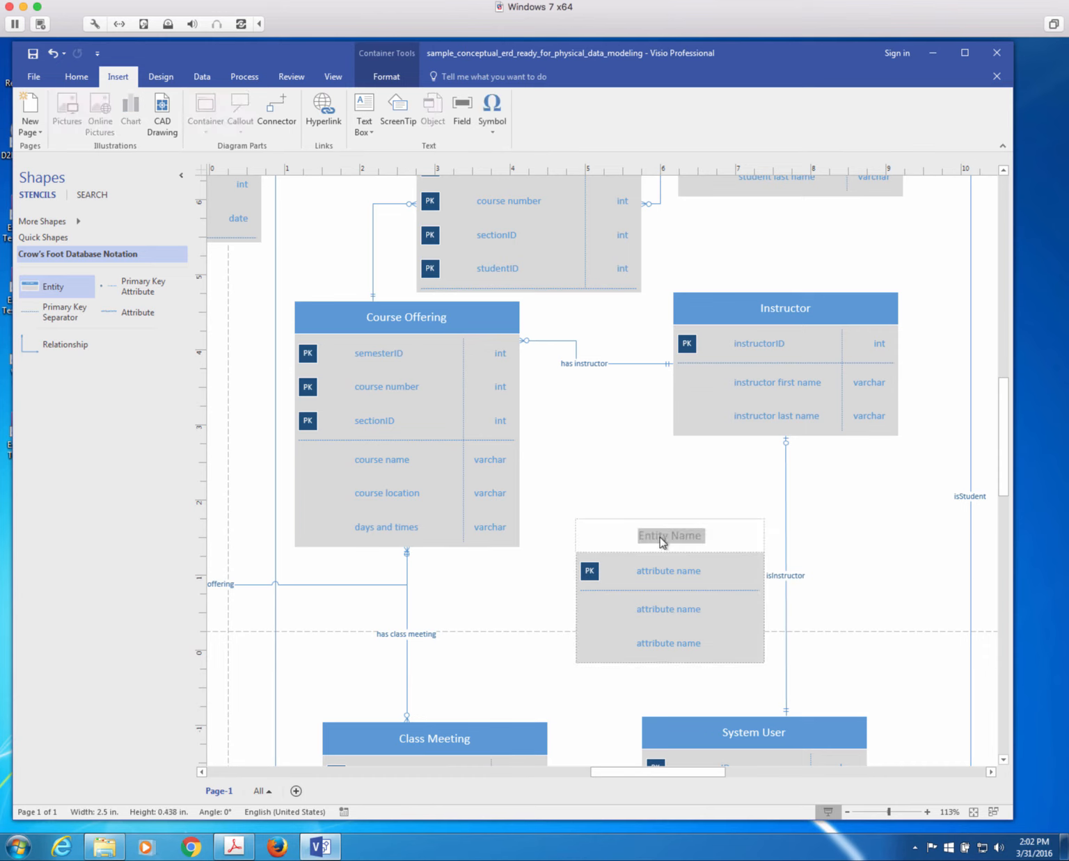
pyautogui.write('Course')
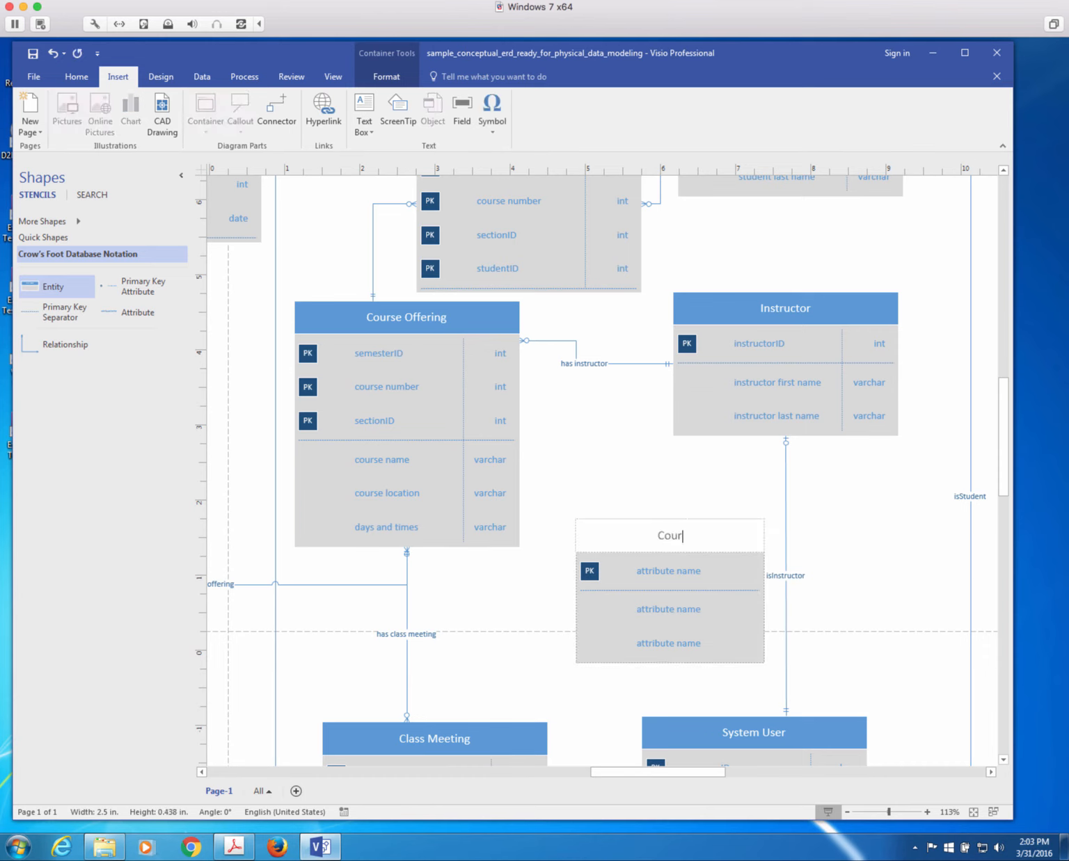
# Name the Course entity's primary key courseID and its first non-key attribute "course name".
pyautogui.doubleClick(673, 574)
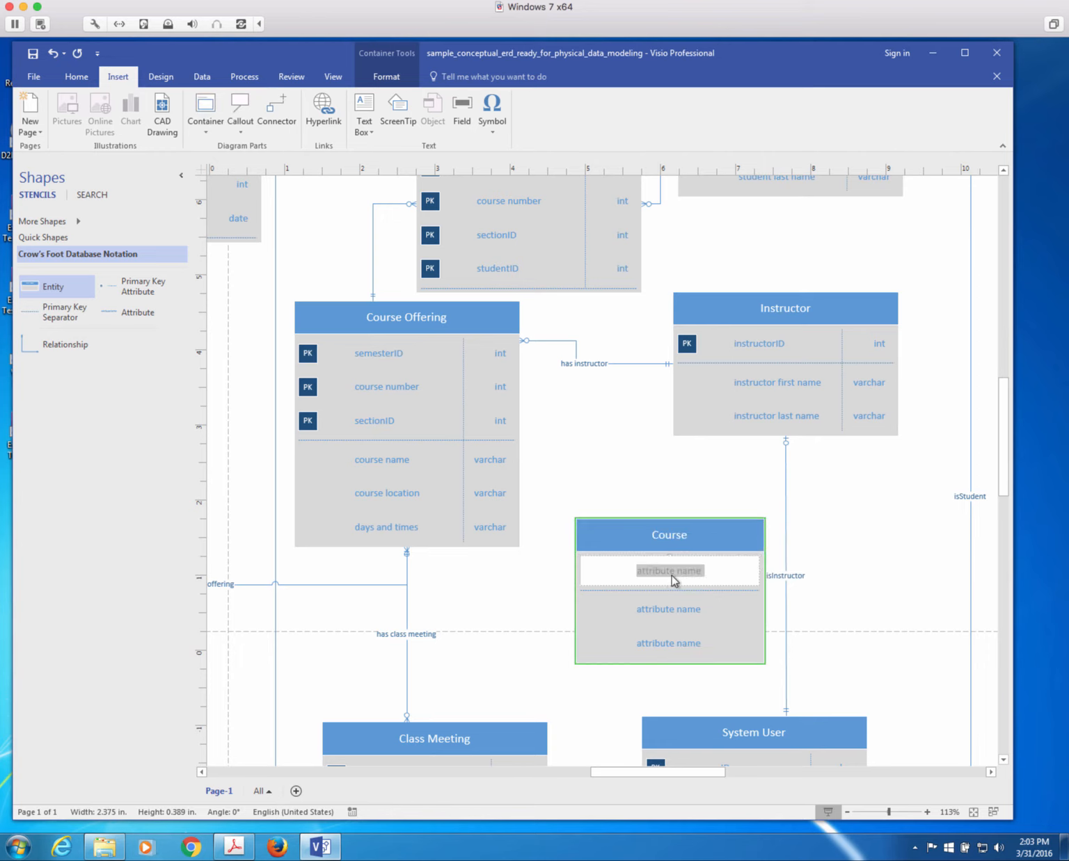
pyautogui.write('courseID')
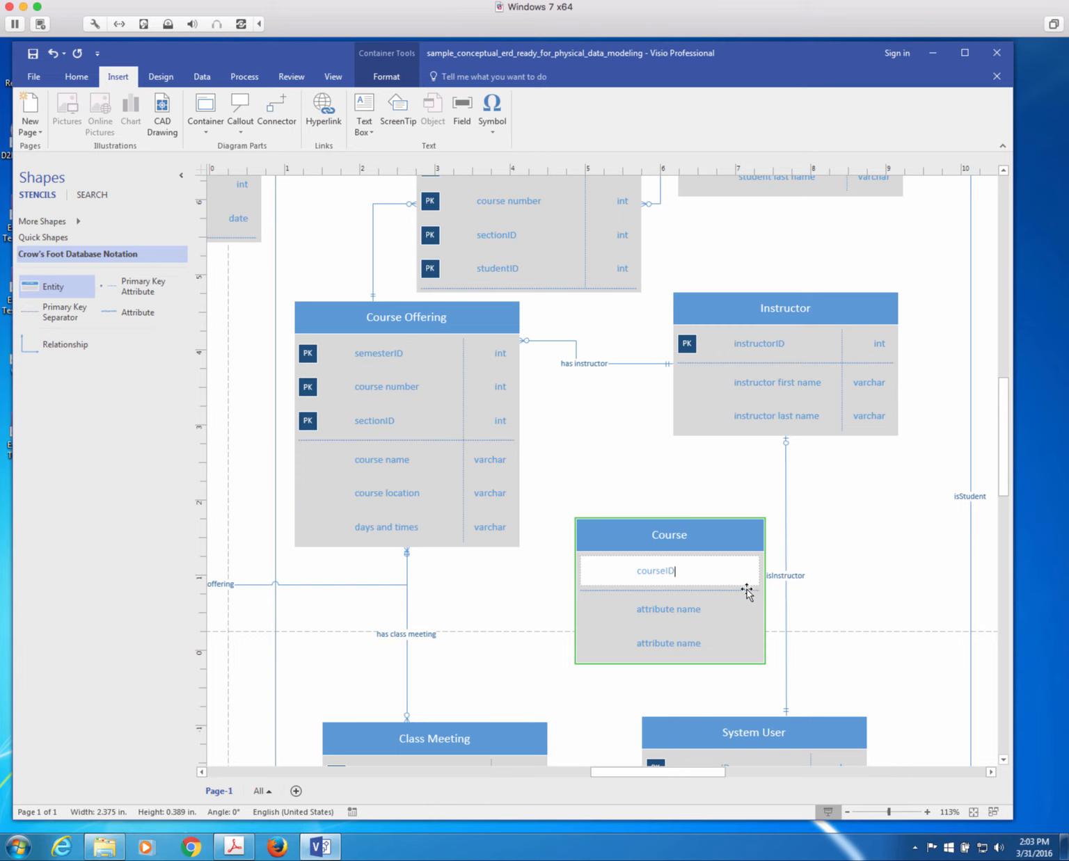
pyautogui.doubleClick(680, 612)
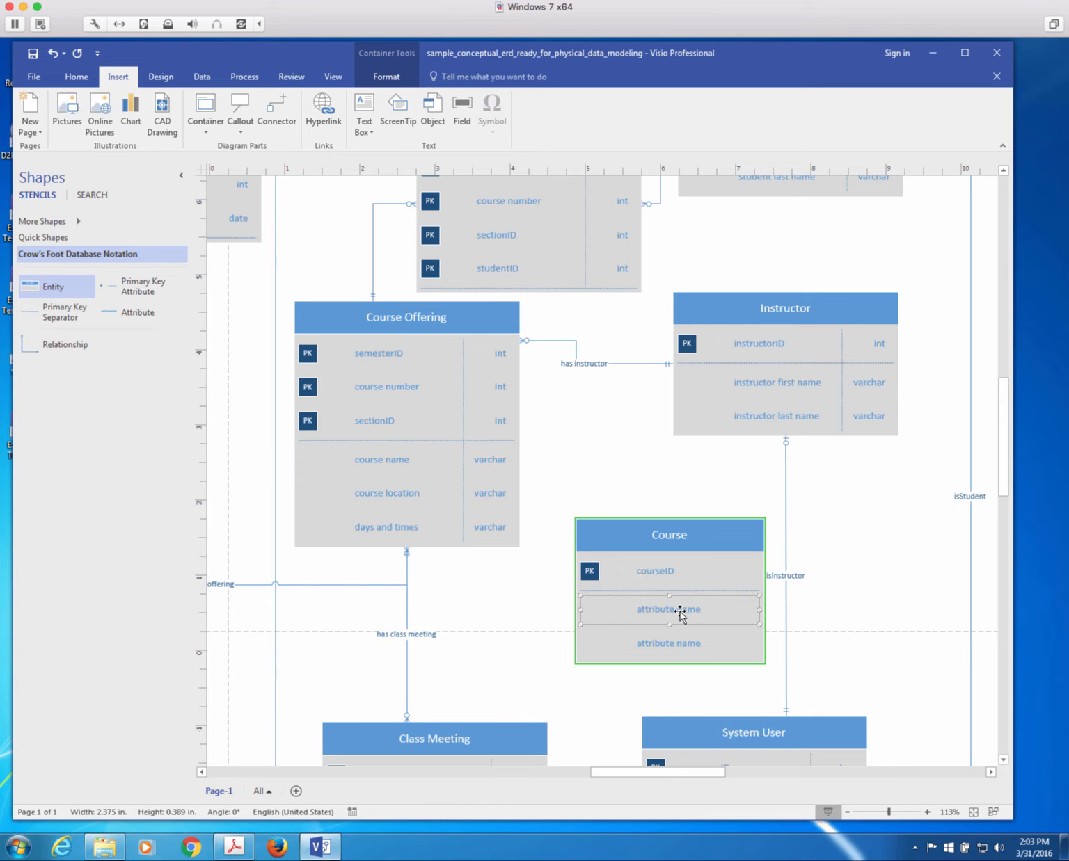
pyautogui.write('cour')
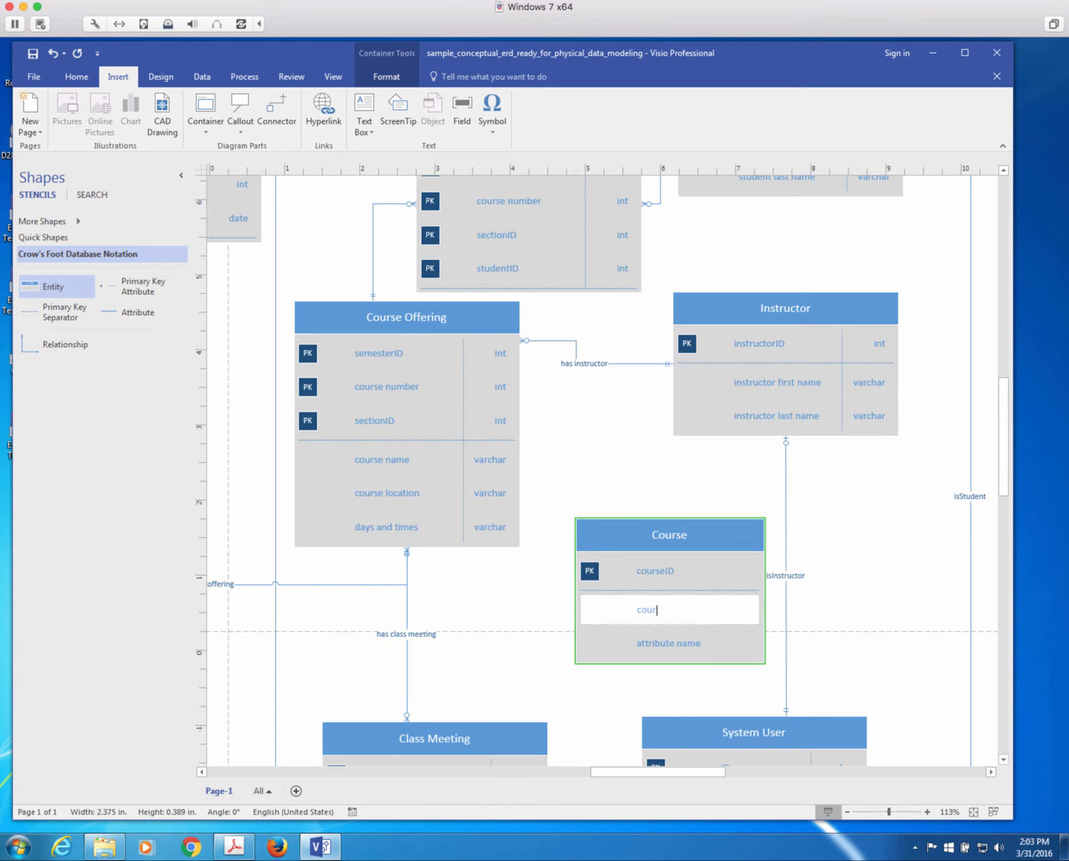
pyautogui.write('se name')
pyautogui.click(665, 646)
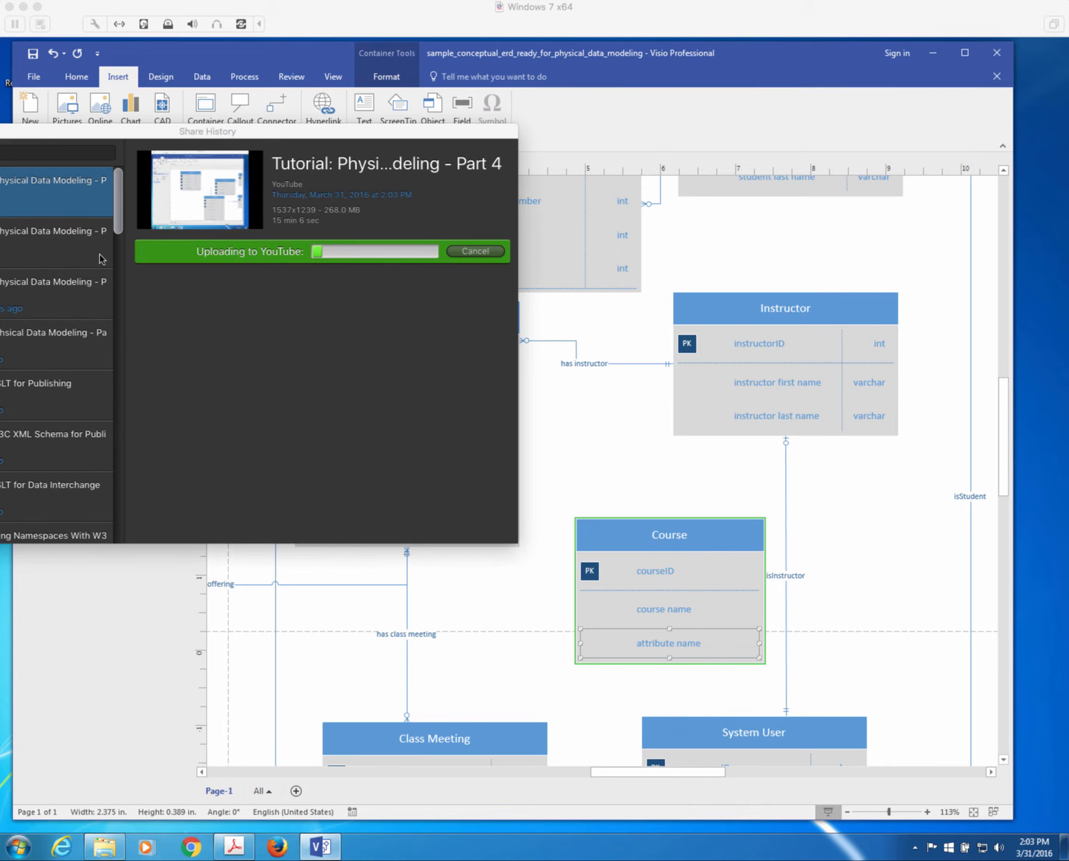
pyautogui.moveTo(80, 130); pyautogui.dragTo(0, 143)
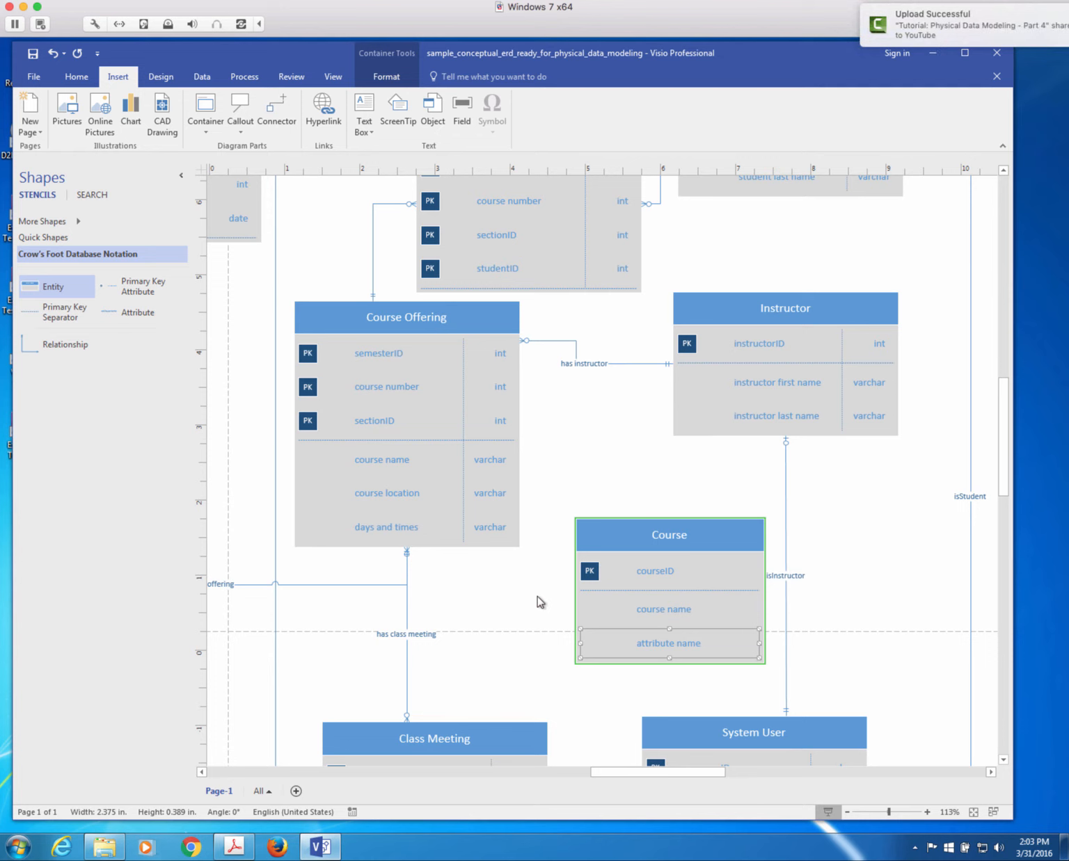
# Remove the unused "attribute name" placeholder row from the Course entity.
pyautogui.click(540, 597)
pyautogui.click(667, 615)
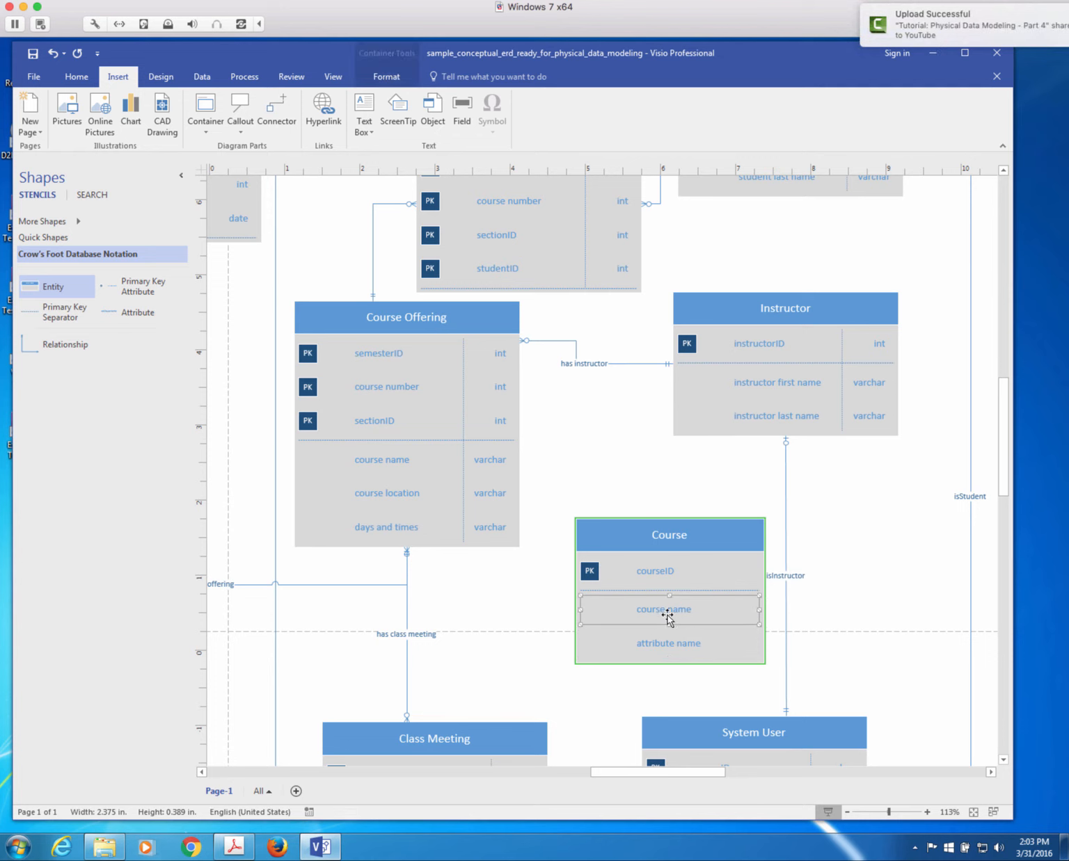
pyautogui.click(671, 651)
pyautogui.rightClick(671, 650)
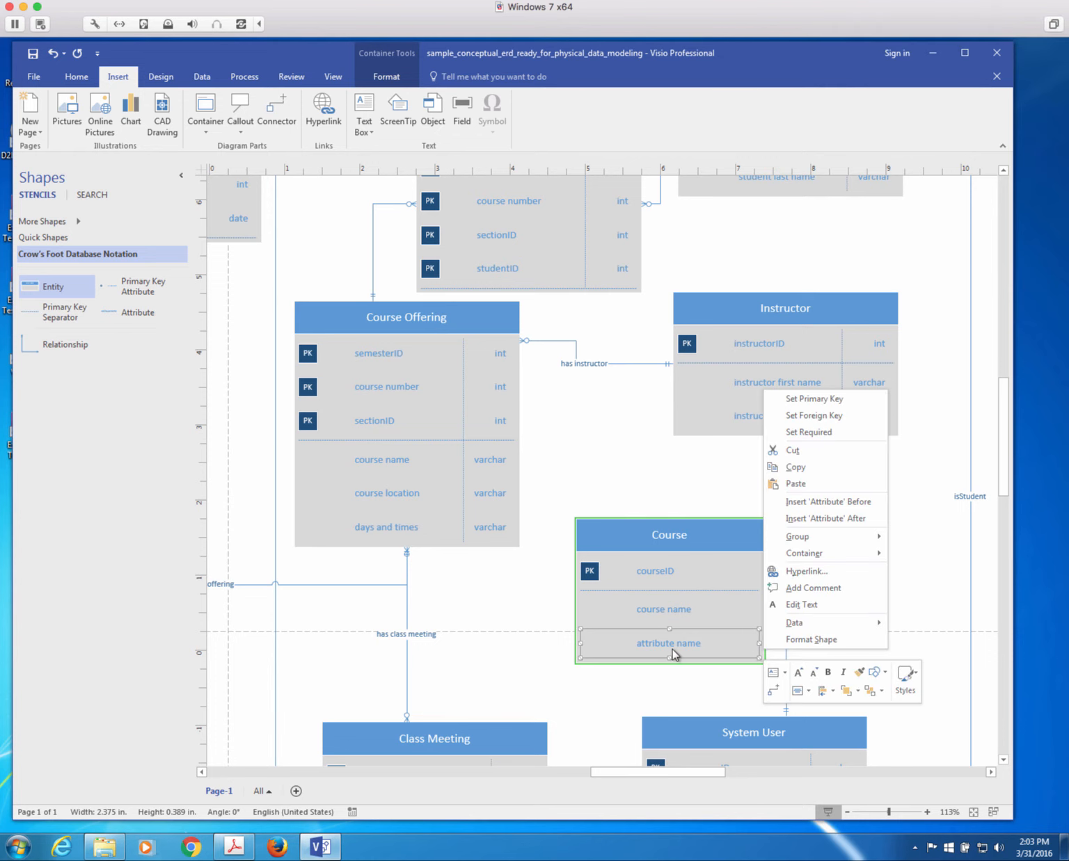
pyautogui.click(793, 450)
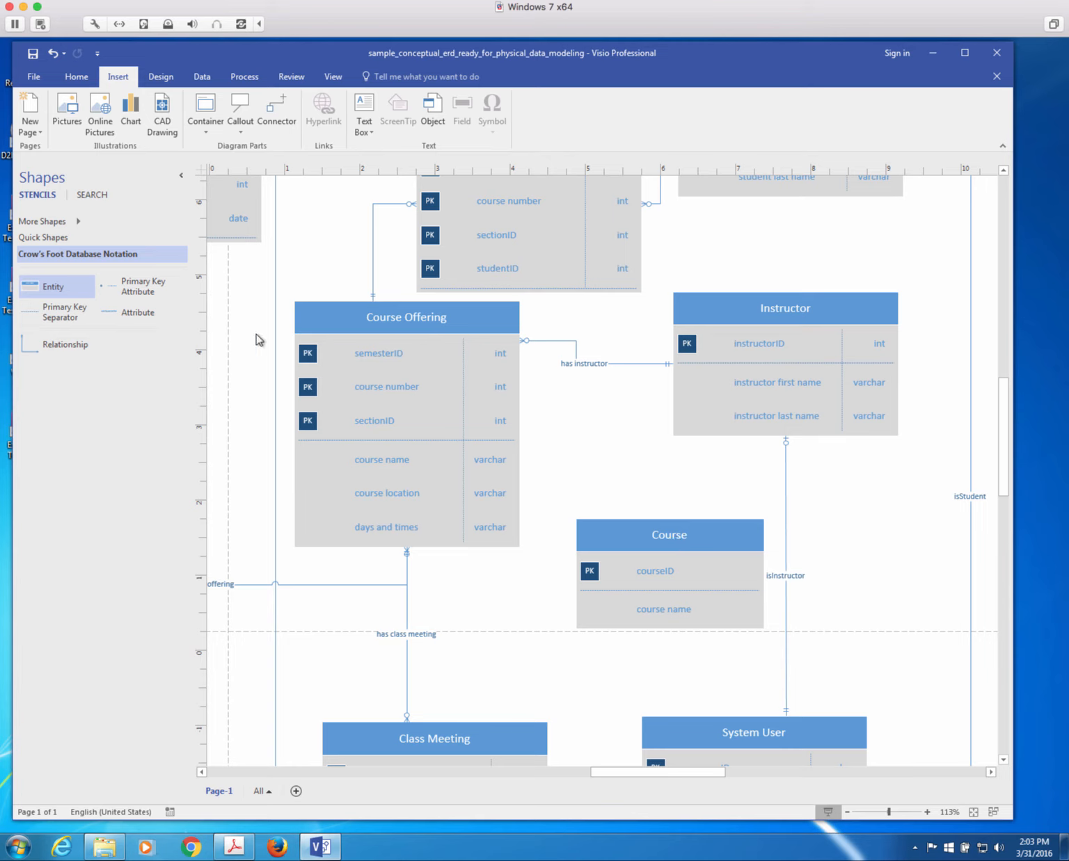
# Add a Relationship from the side of Course Offering to the top of Course, routing its horizontal segment level with Course Offering's course name row.
pyautogui.moveTo(37, 349); pyautogui.dragTo(506, 434)
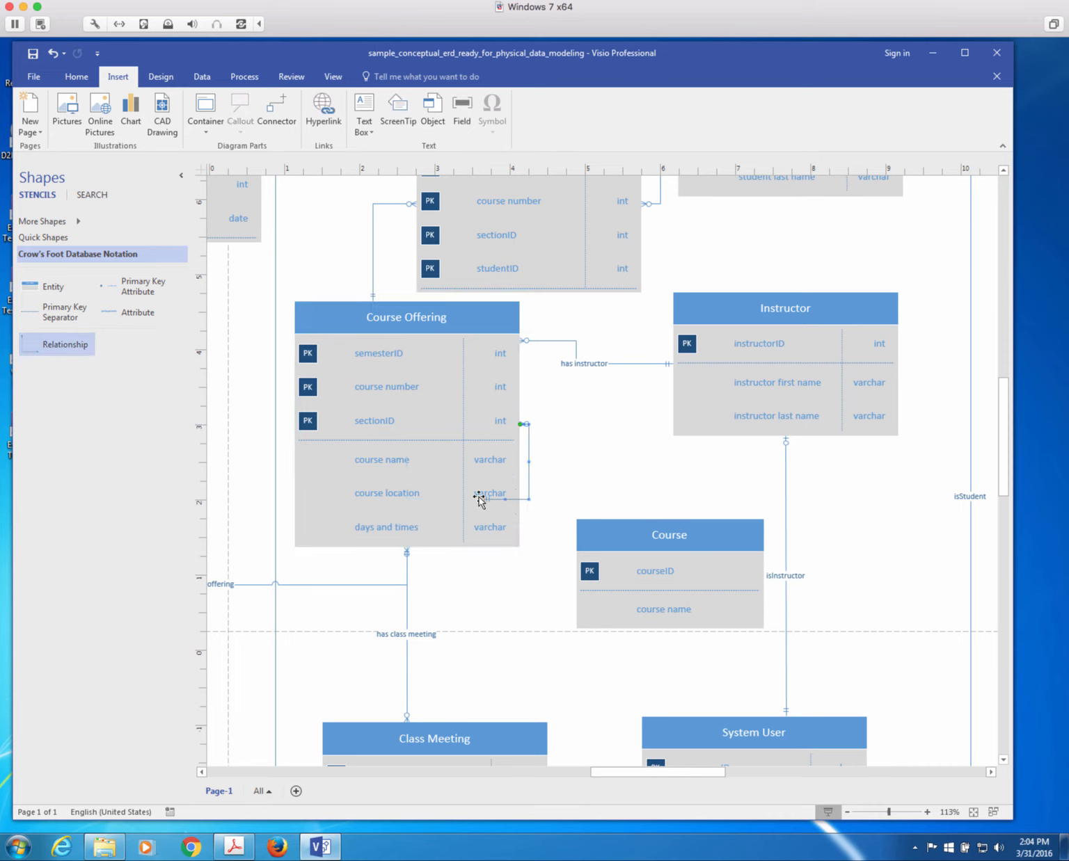
pyautogui.moveTo(482, 507); pyautogui.dragTo(675, 538)
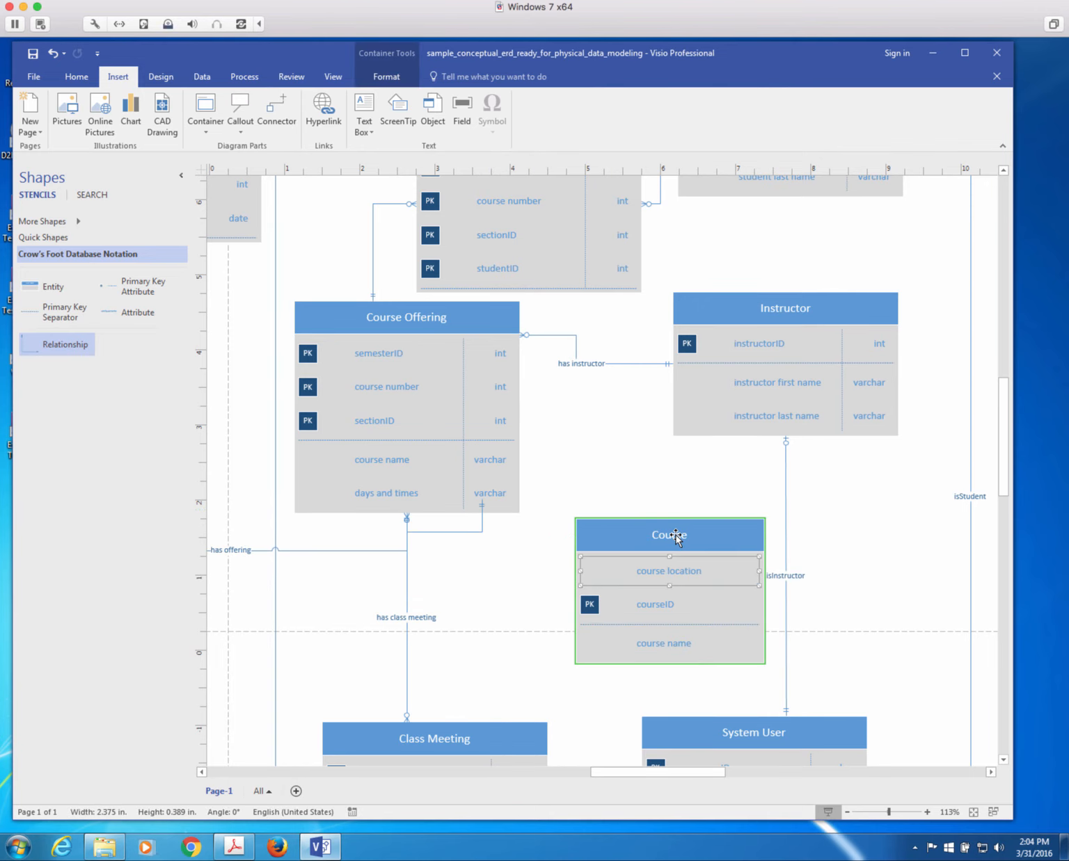
pyautogui.hotkey('ctrl', 'z')
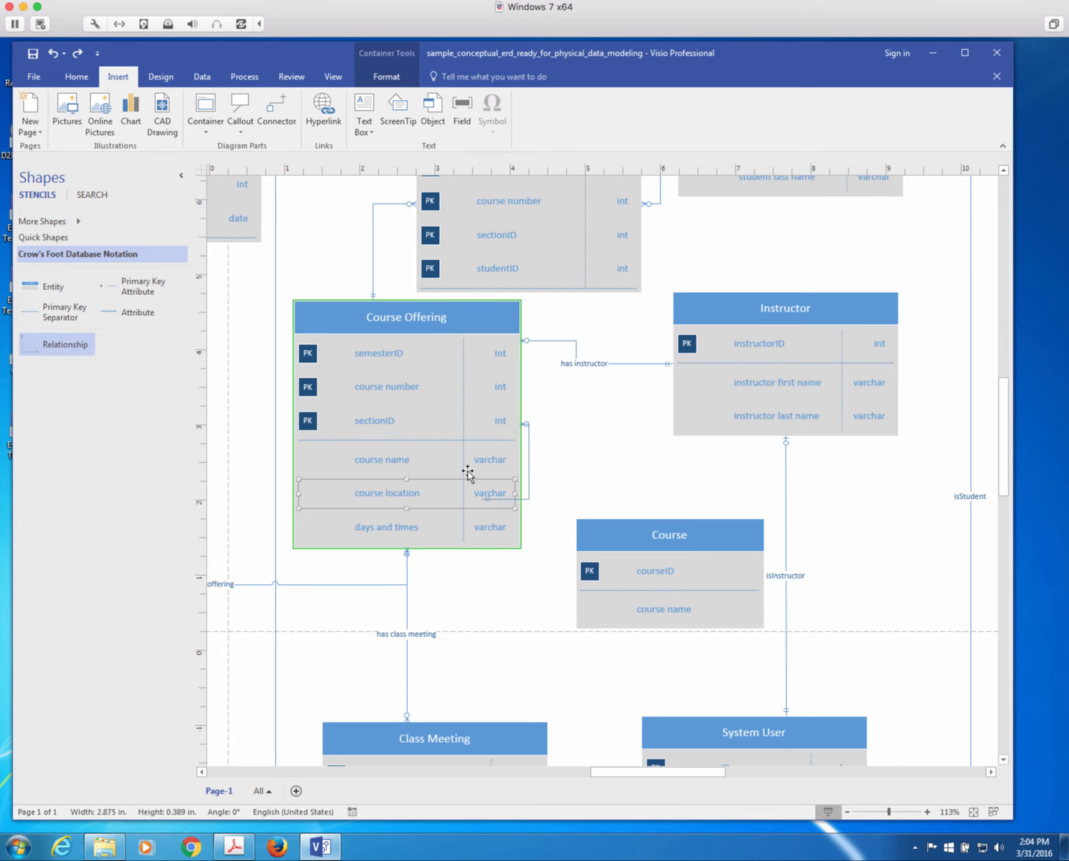
pyautogui.click(553, 453)
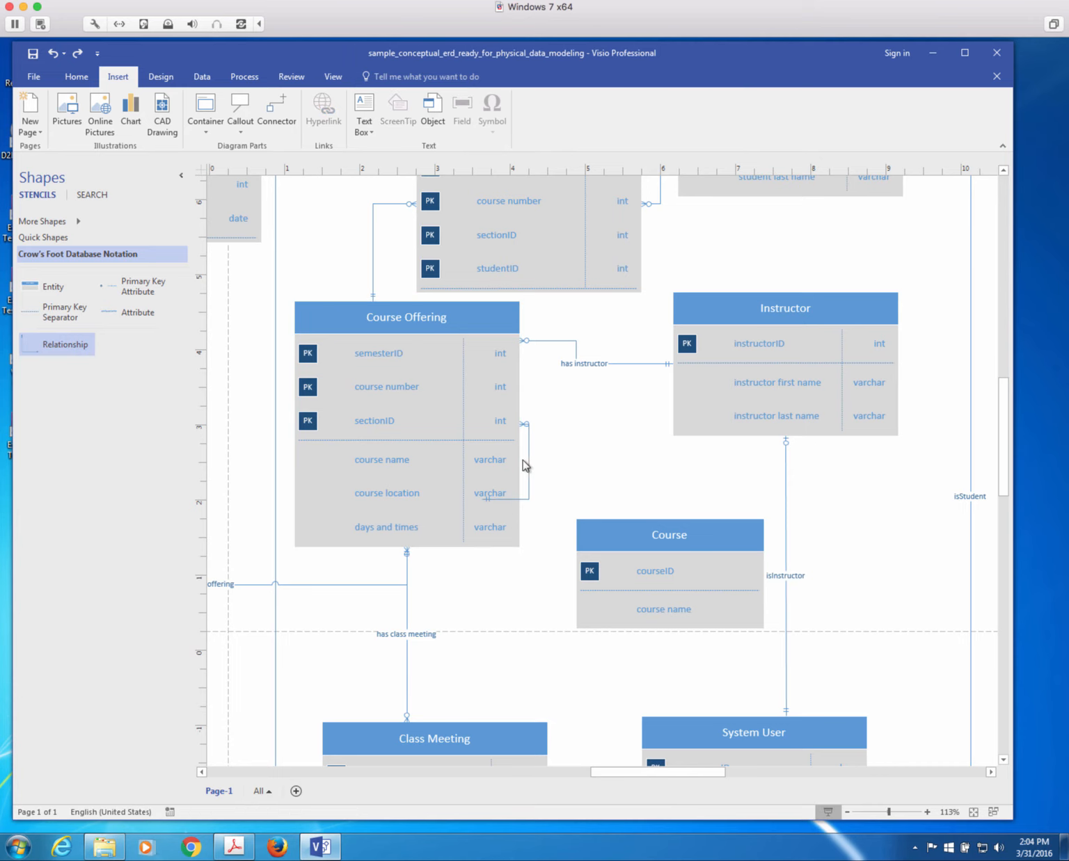
pyautogui.click(528, 458)
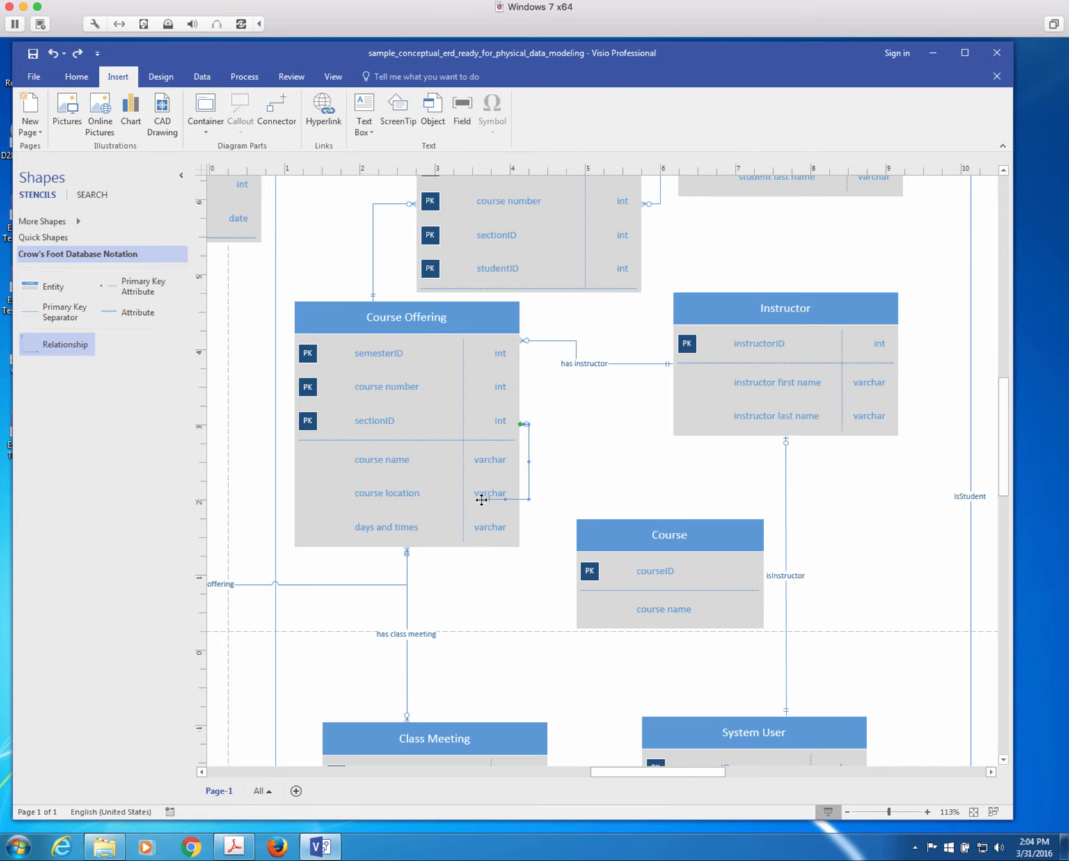
pyautogui.moveTo(481, 499); pyautogui.dragTo(666, 512)
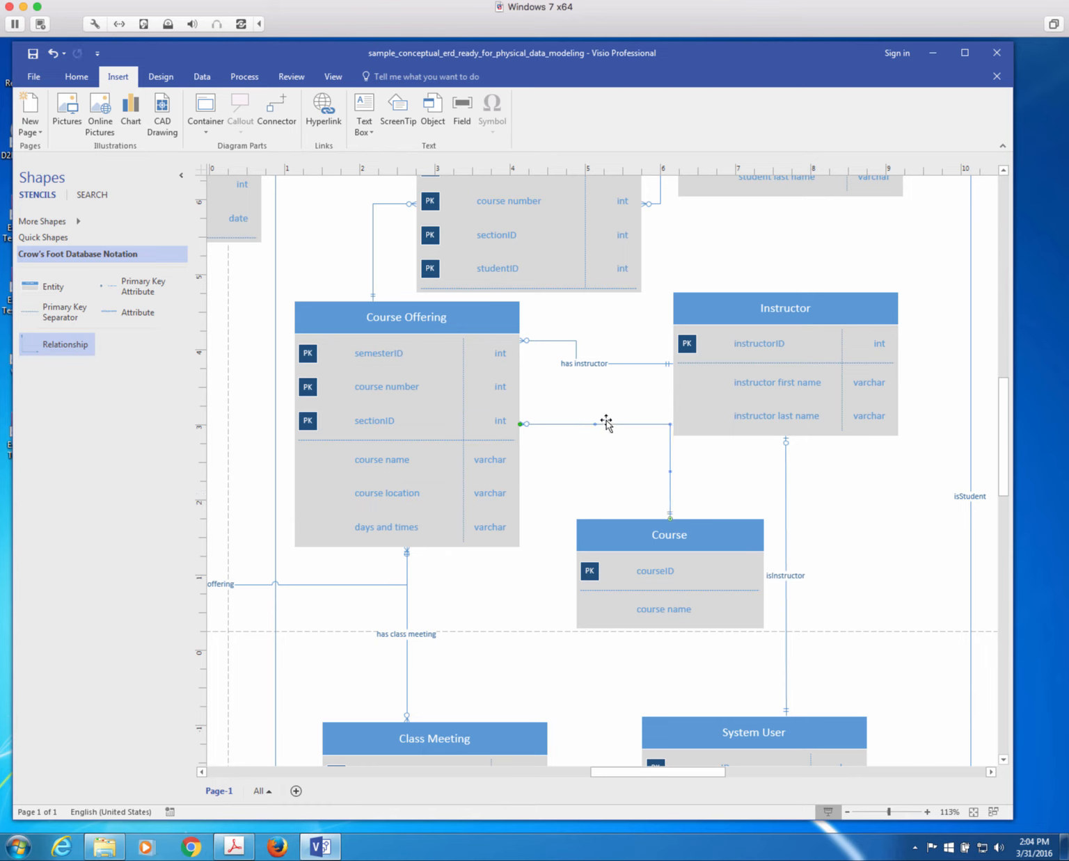
pyautogui.moveTo(595, 424); pyautogui.dragTo(604, 462)
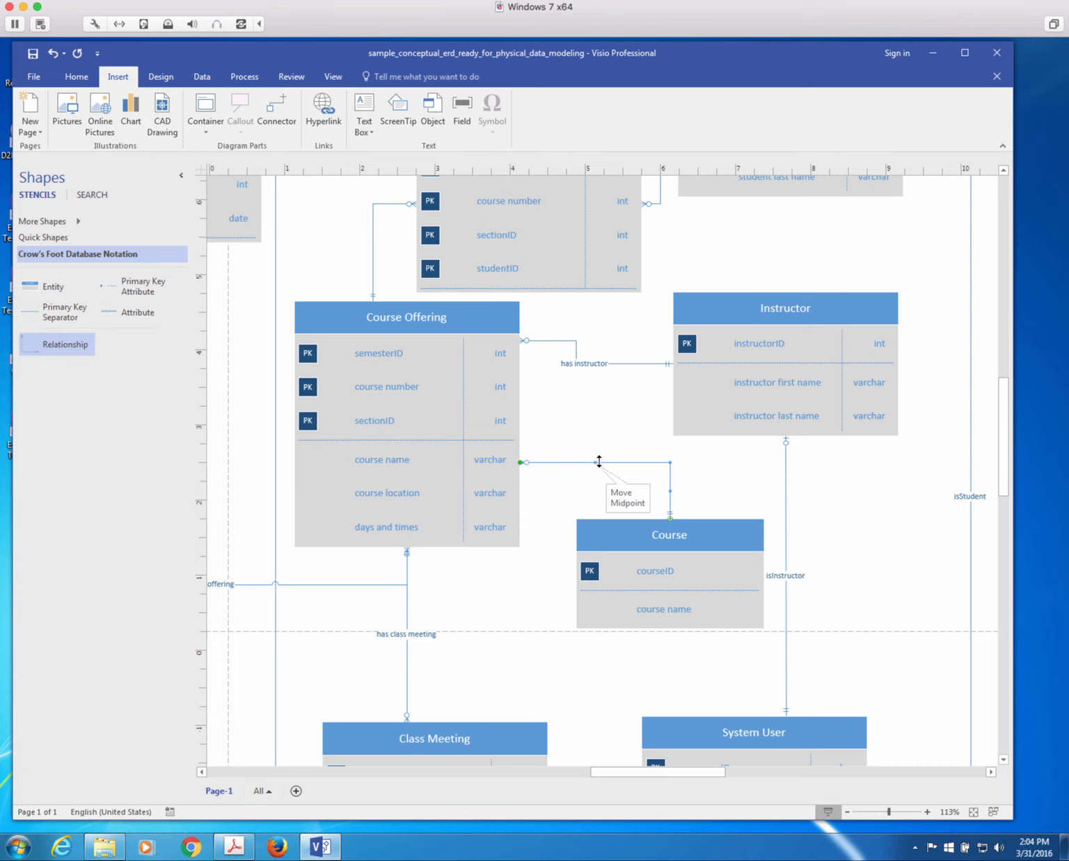
# Label the relationship between Course Offering and Course "offer of".
pyautogui.doubleClick(594, 462)
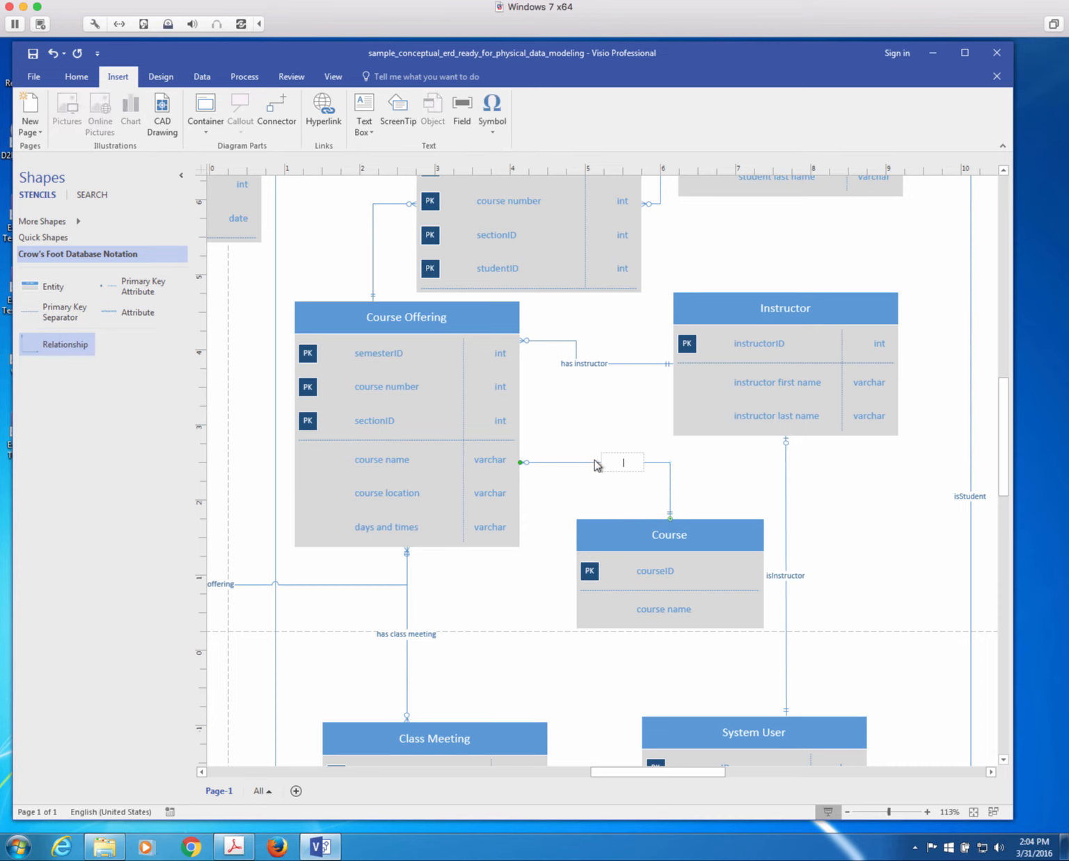
pyautogui.write('offer of')
pyautogui.click(758, 495)
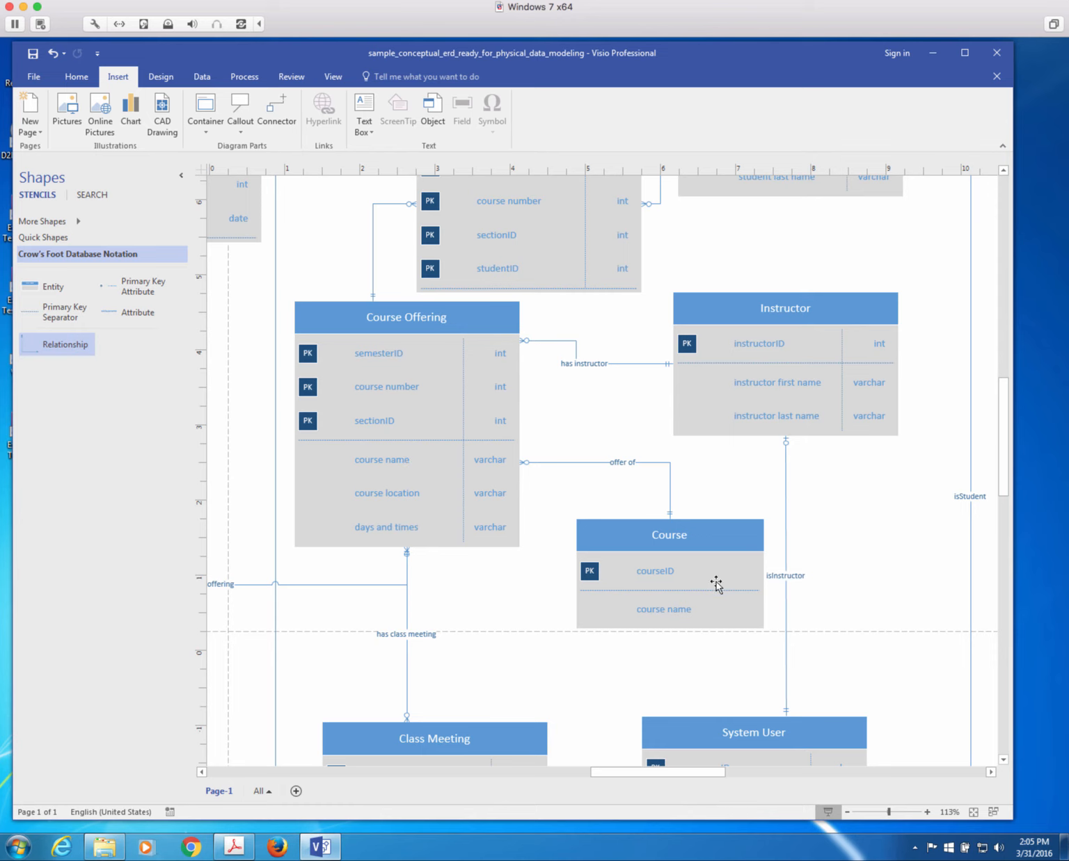
# Remove the course name attribute from the Course Offering entity.
pyautogui.click(392, 462)
pyautogui.rightClick(391, 462)
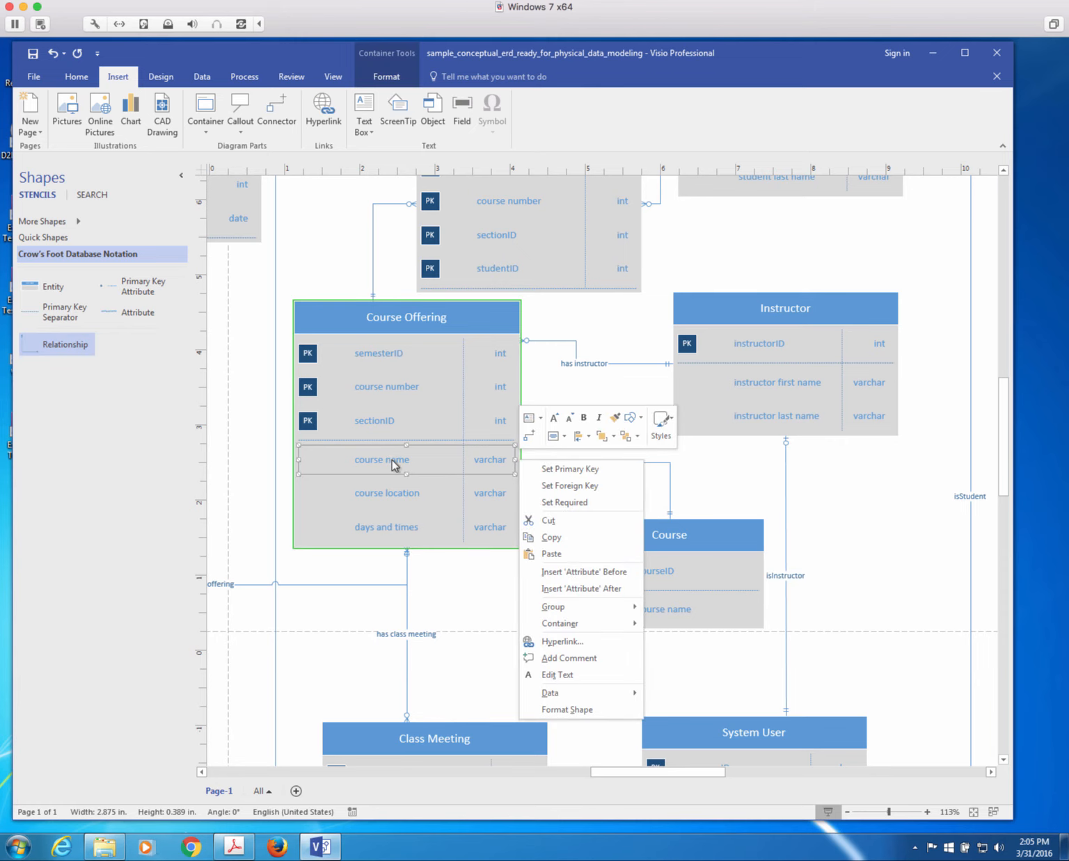
pyautogui.click(549, 520)
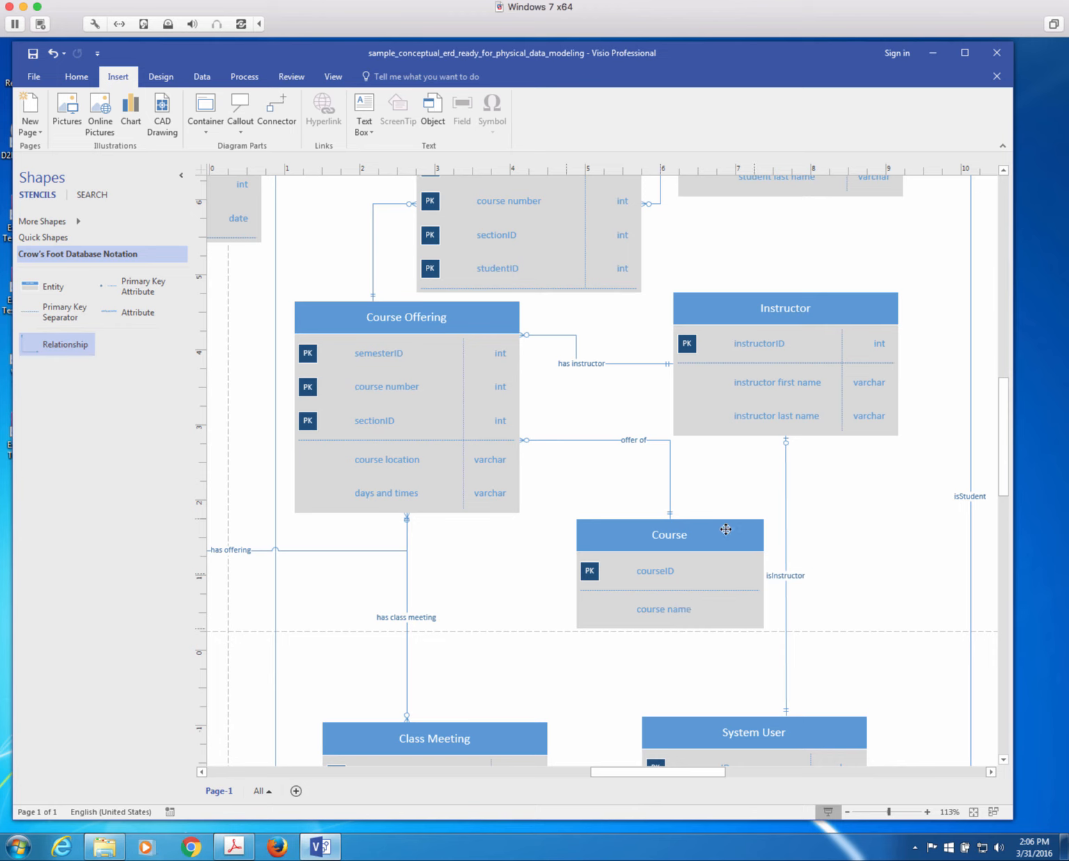
# Shift the Course entity slightly away from the isInstructor line and show its attribute types.
pyautogui.moveTo(726, 530); pyautogui.dragTo(720, 526)
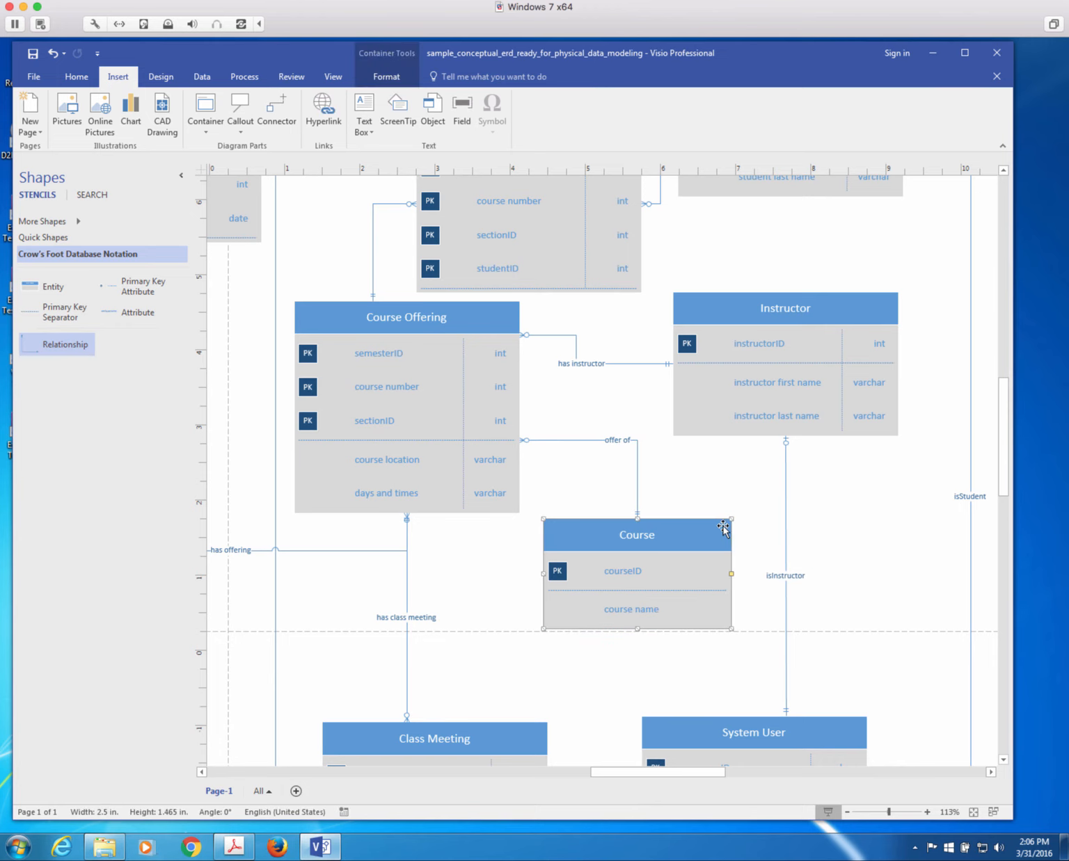
pyautogui.rightClick(682, 542)
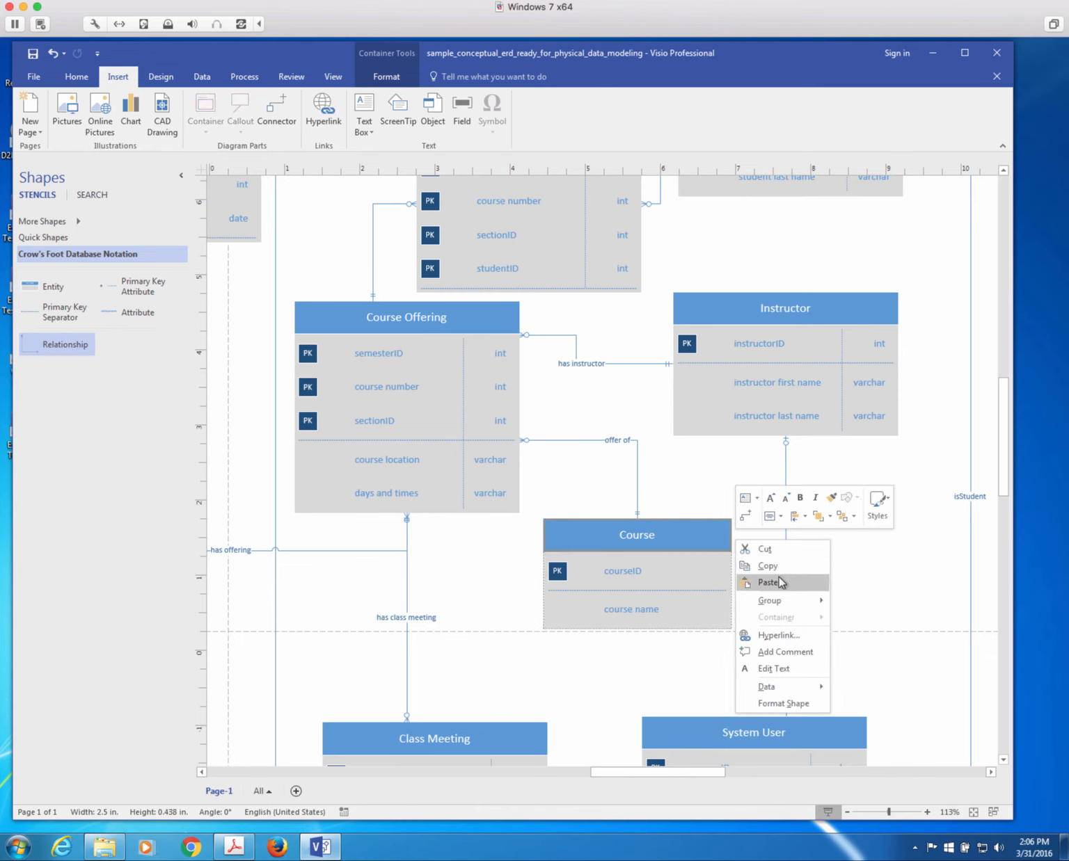
pyautogui.click(701, 542)
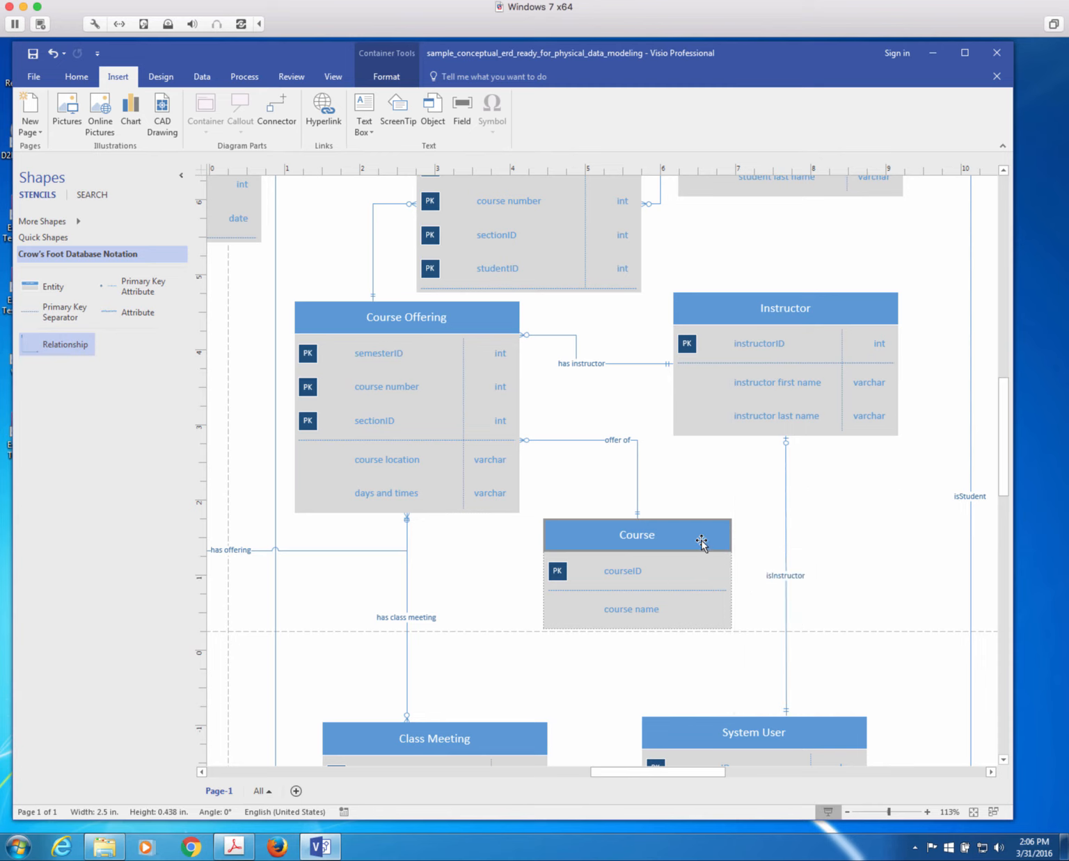
pyautogui.click(718, 479)
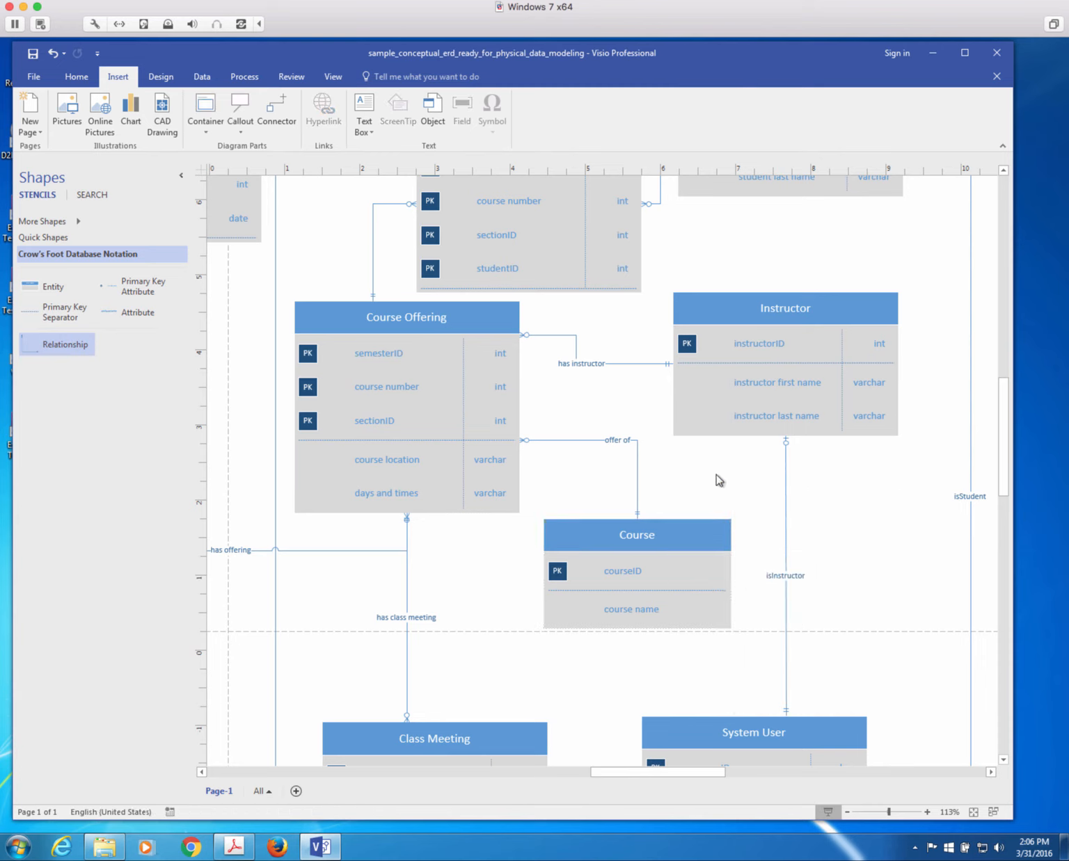
pyautogui.click(710, 535)
pyautogui.rightClick(709, 535)
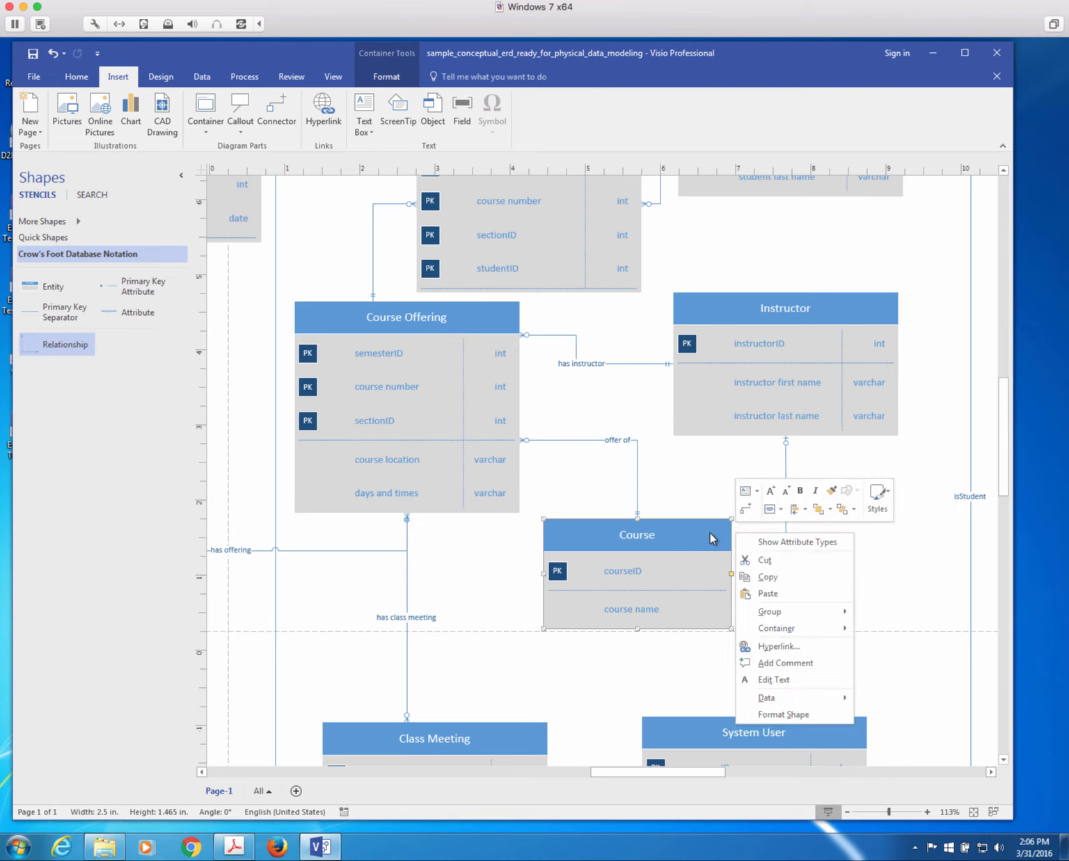
pyautogui.click(818, 546)
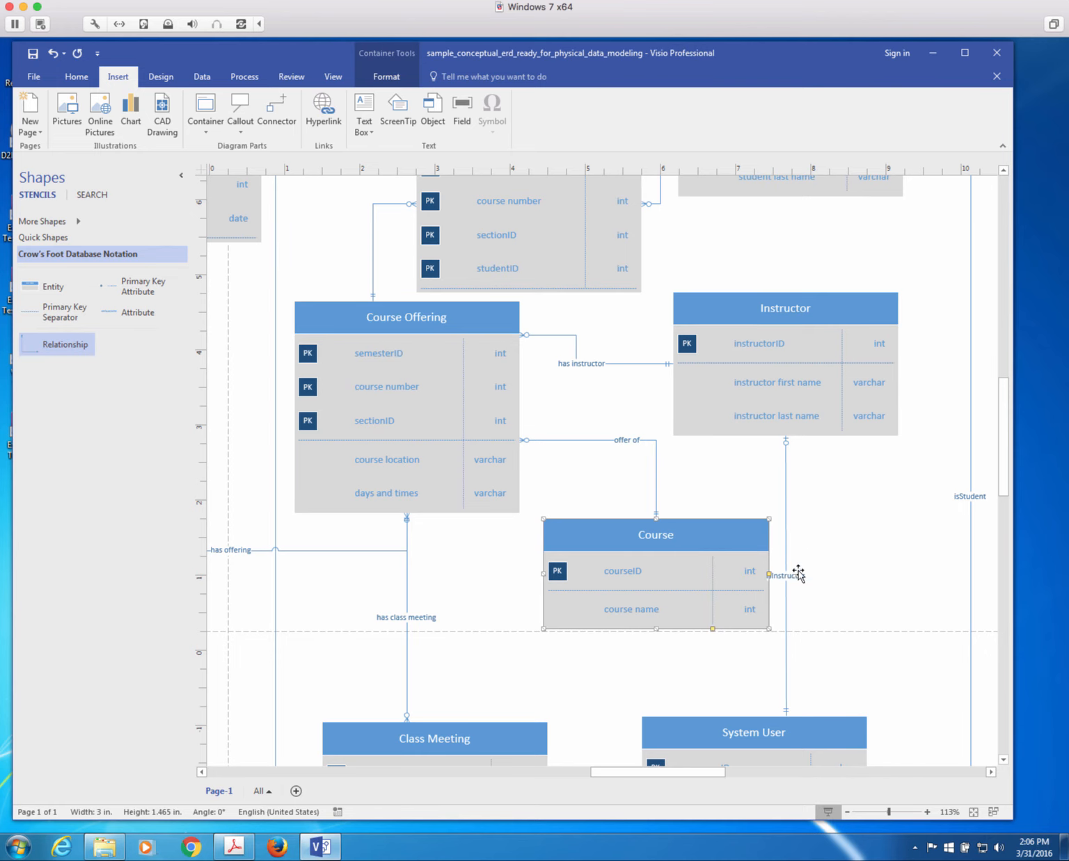
# Set the data type of the Course entity's course name attribute to varchar.
pyautogui.click(753, 612)
pyautogui.click(753, 613)
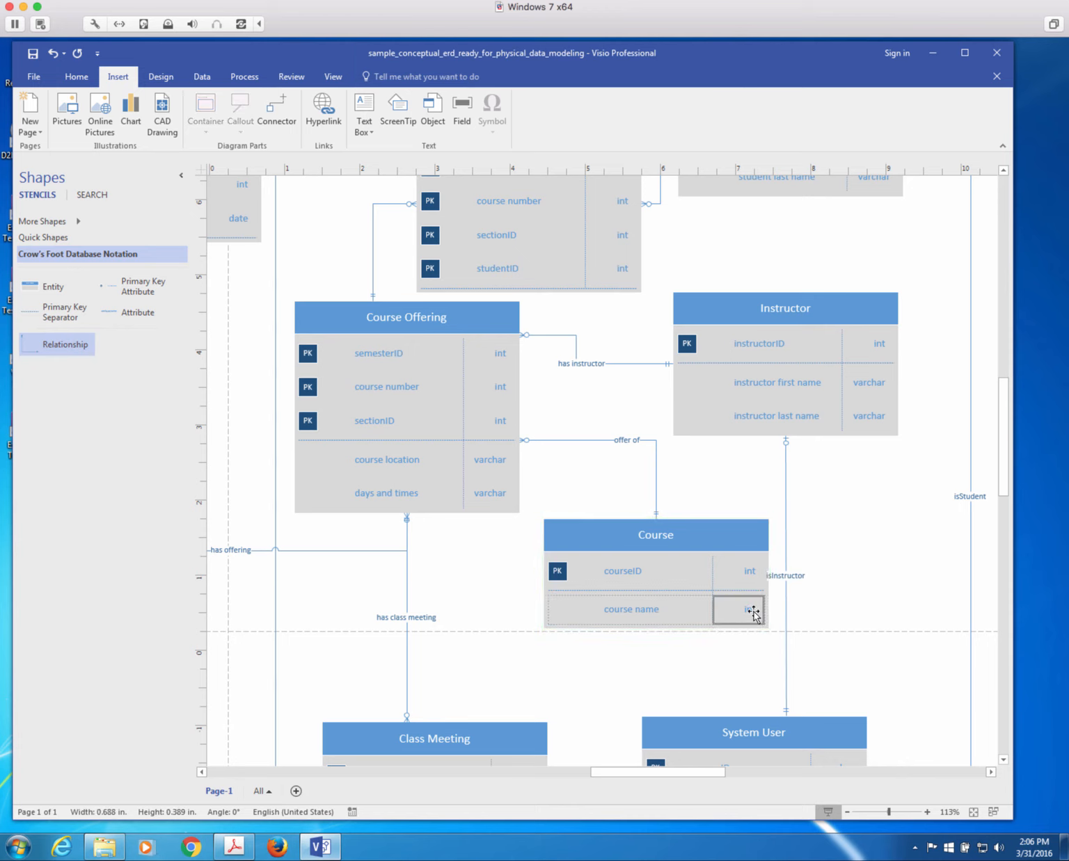
pyautogui.write('va')
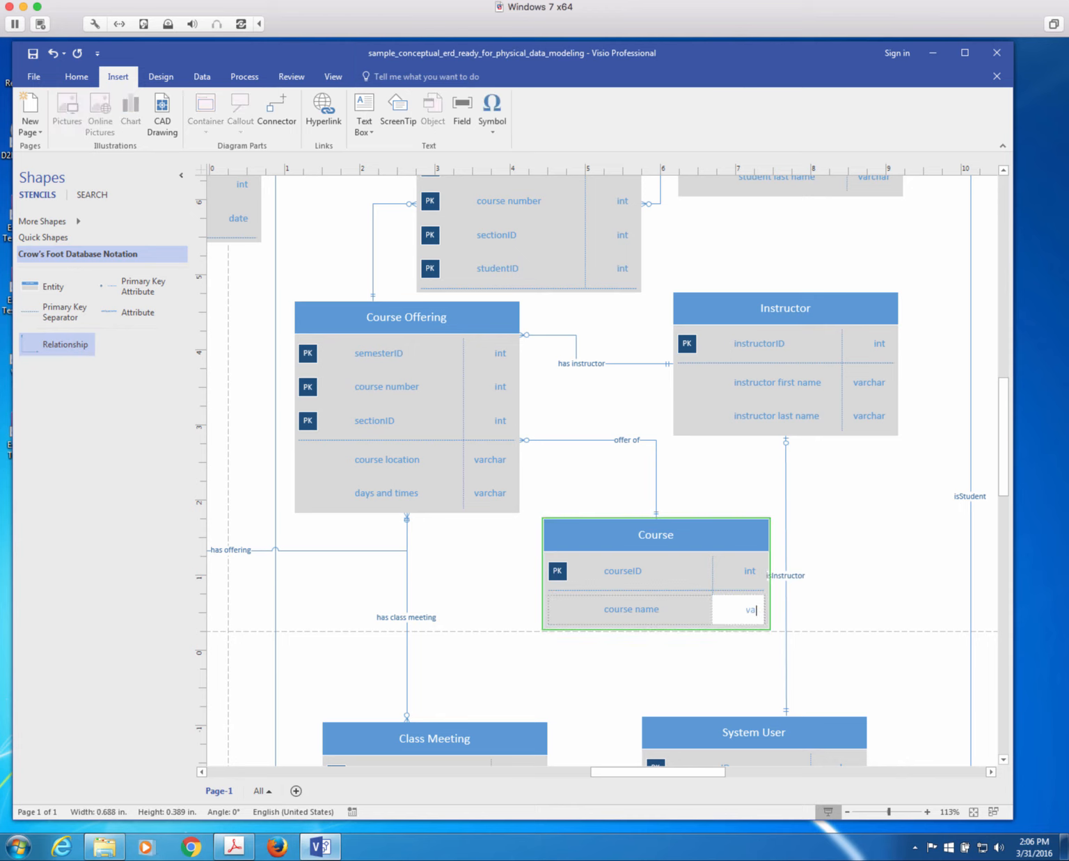
pyautogui.write('rchar')
pyautogui.click(849, 609)
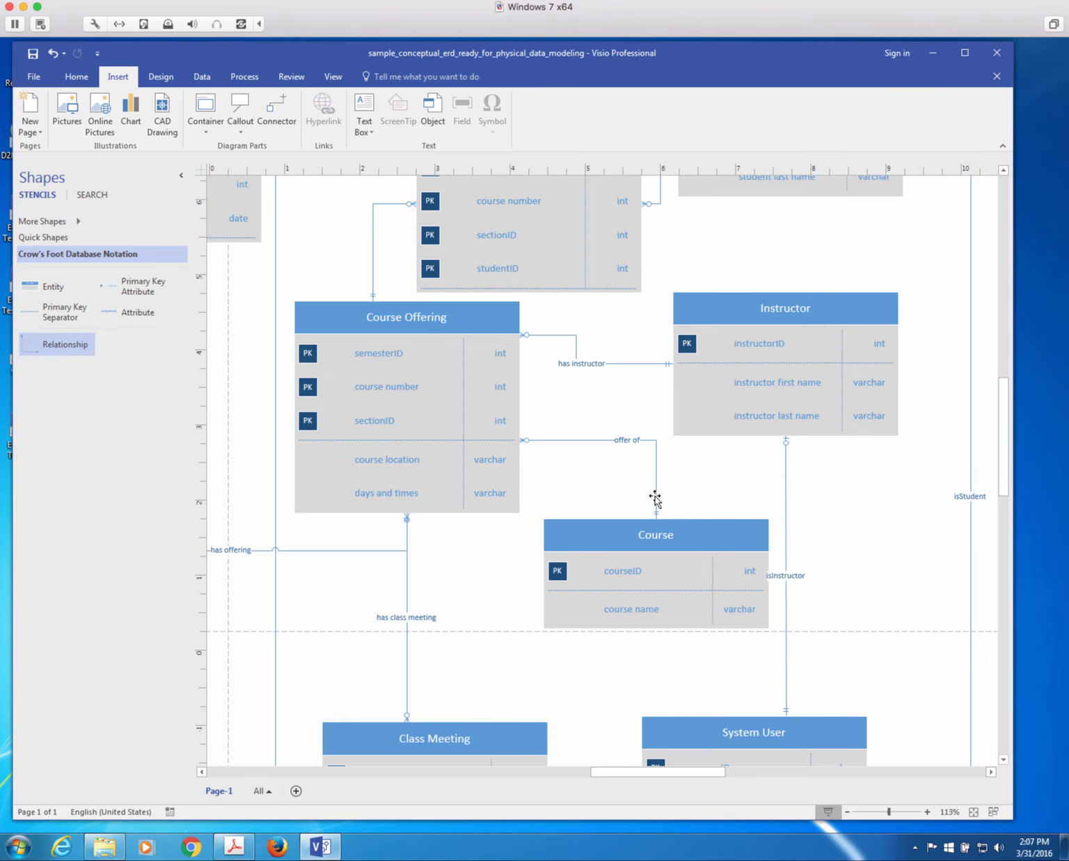
# Review the attributes and relationships of Class Meeting, Course Offering, Semester and Course for duplicated data.
pyautogui.scroll(-6, 487, 567)
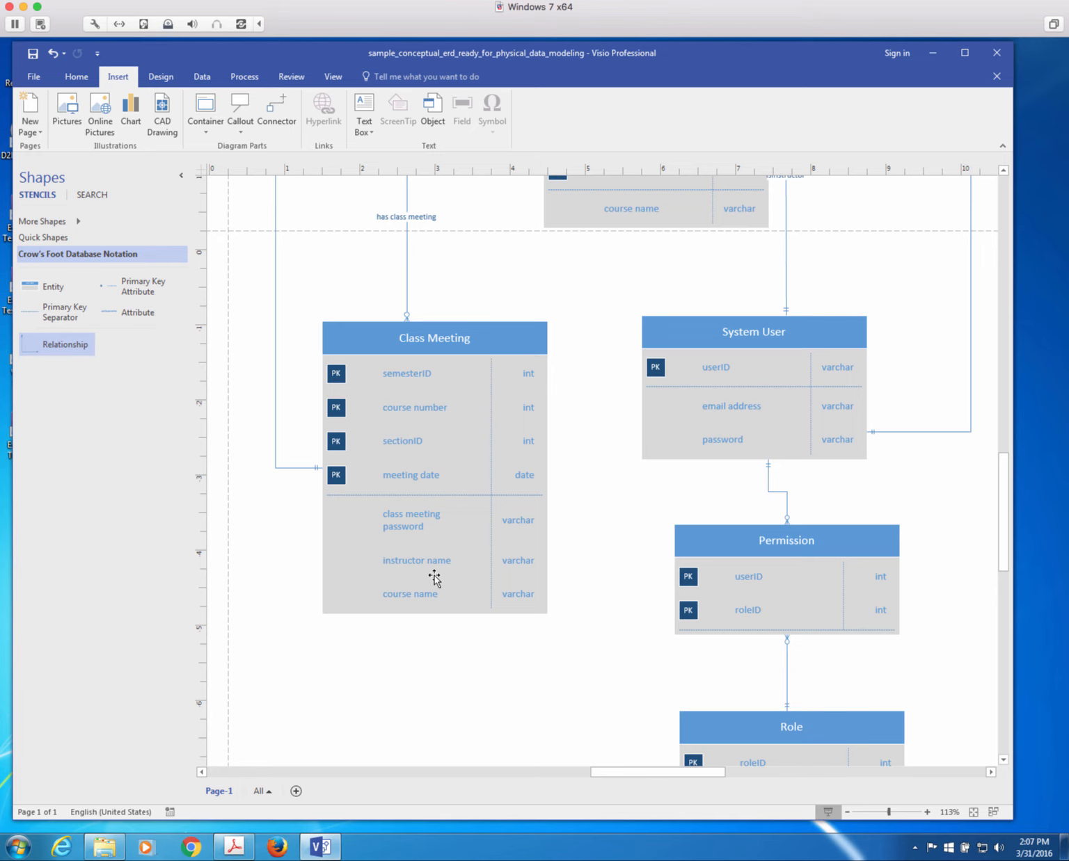
pyautogui.scroll(5, 432, 523)
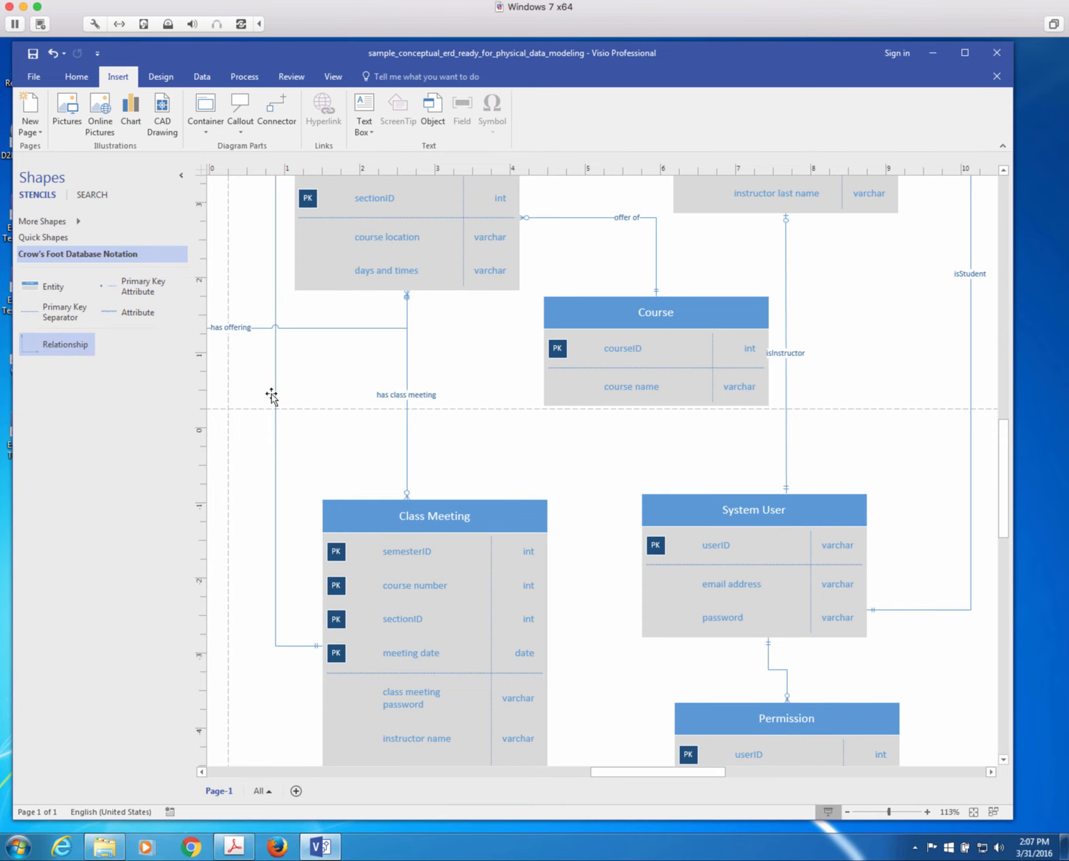
pyautogui.scroll(10, 272, 396)
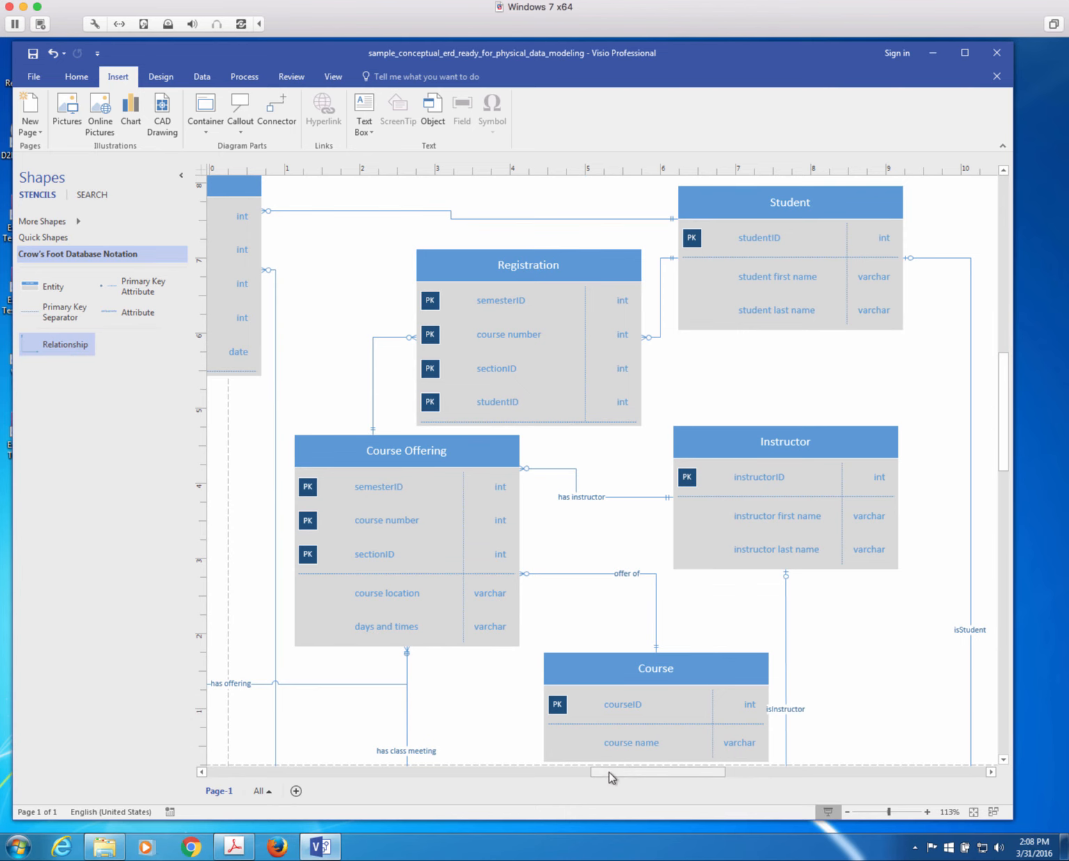
pyautogui.moveTo(610, 777); pyautogui.dragTo(557, 775)
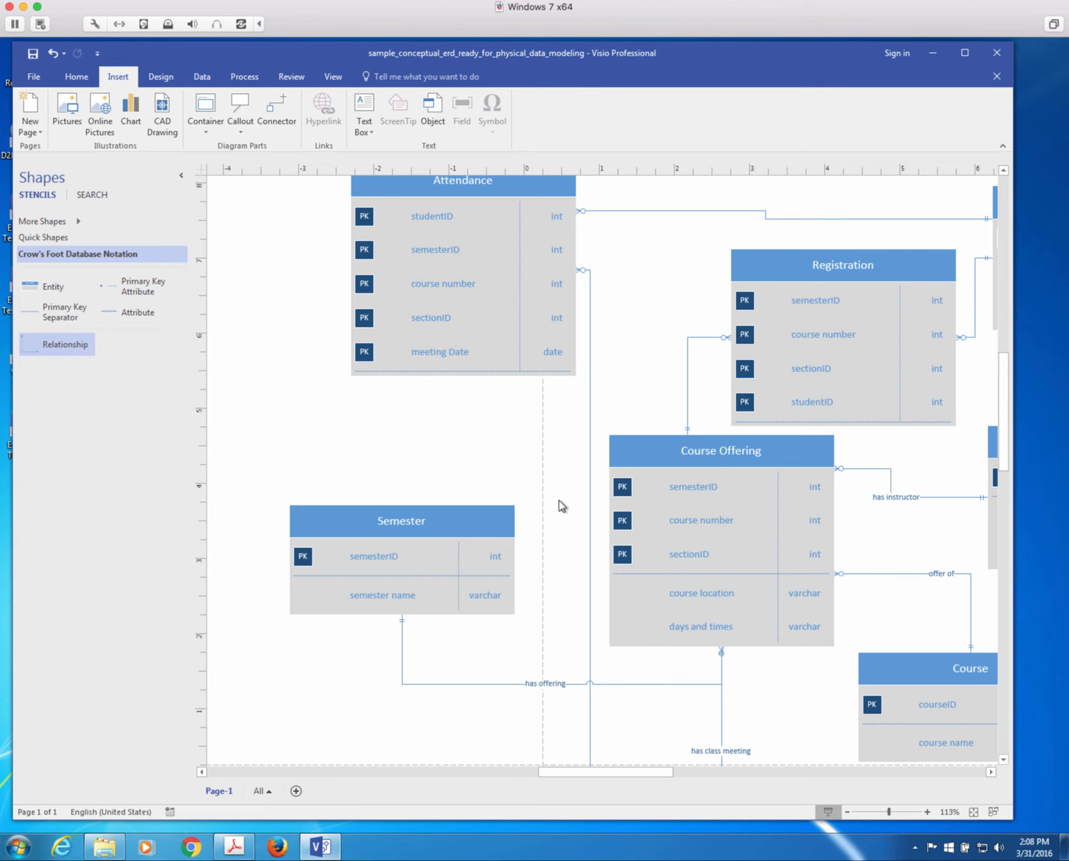
pyautogui.scroll(-1, 654, 514)
pyautogui.scroll(-4, 654, 513)
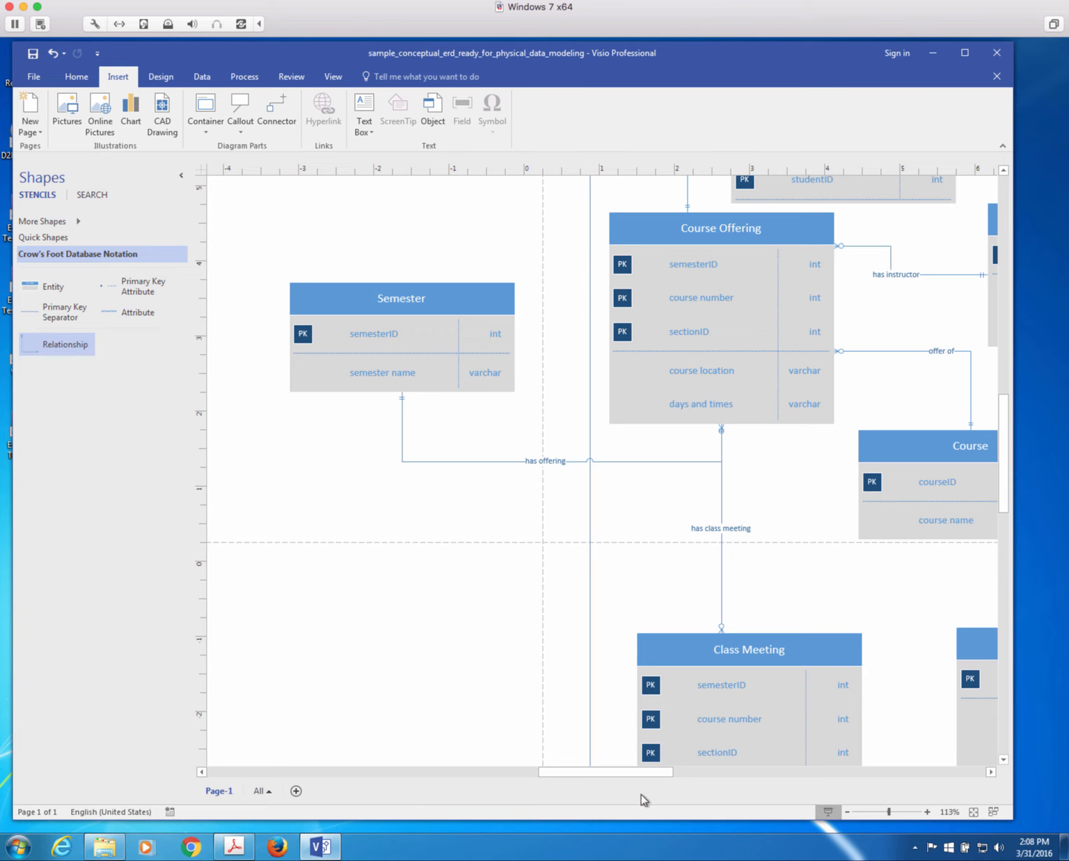
pyautogui.moveTo(661, 774); pyautogui.dragTo(710, 774)
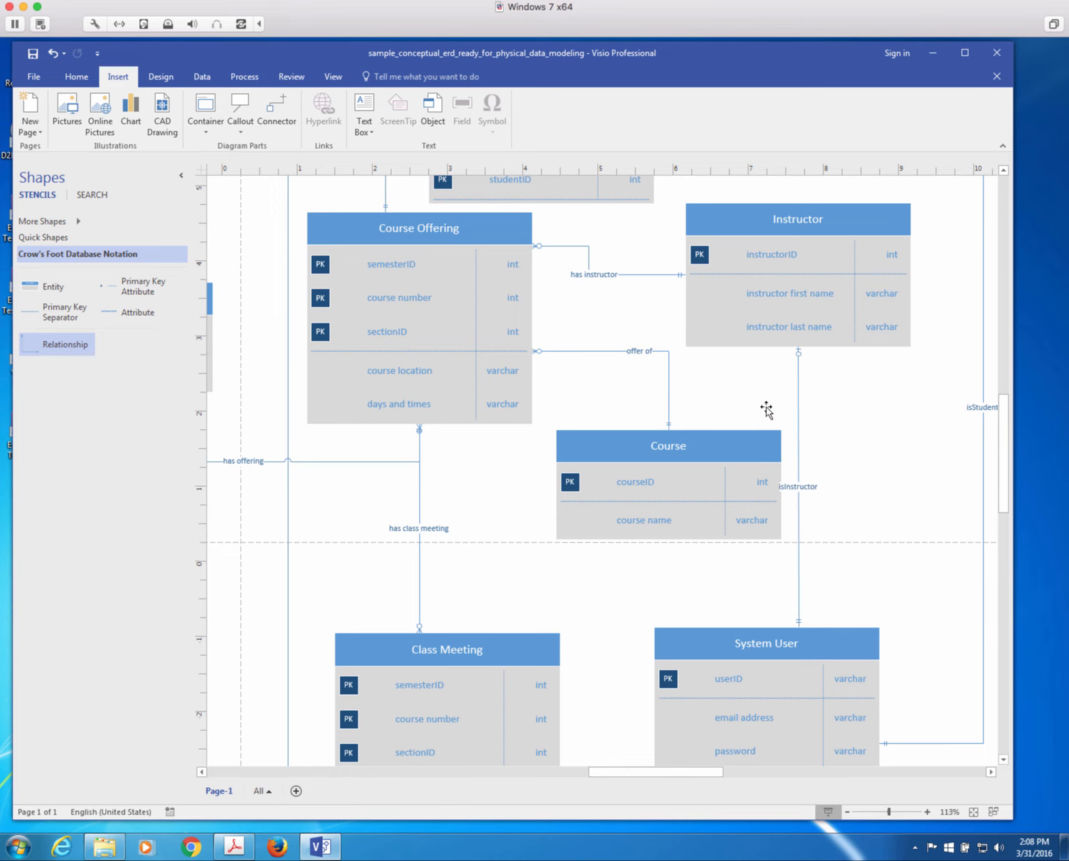
# Remove the instructor name attribute from the Class Meeting entity.
pyautogui.scroll(-1, 508, 658)
pyautogui.scroll(-5, 507, 658)
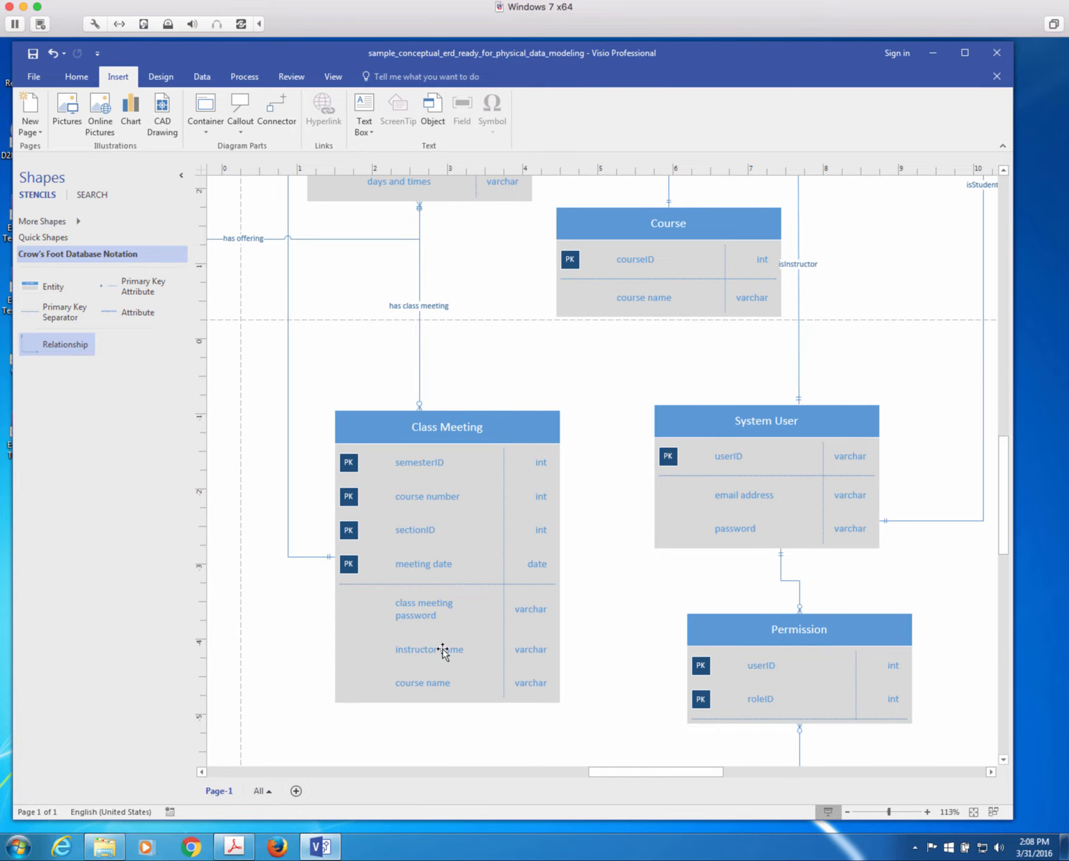
pyautogui.click(443, 652)
pyautogui.rightClick(443, 652)
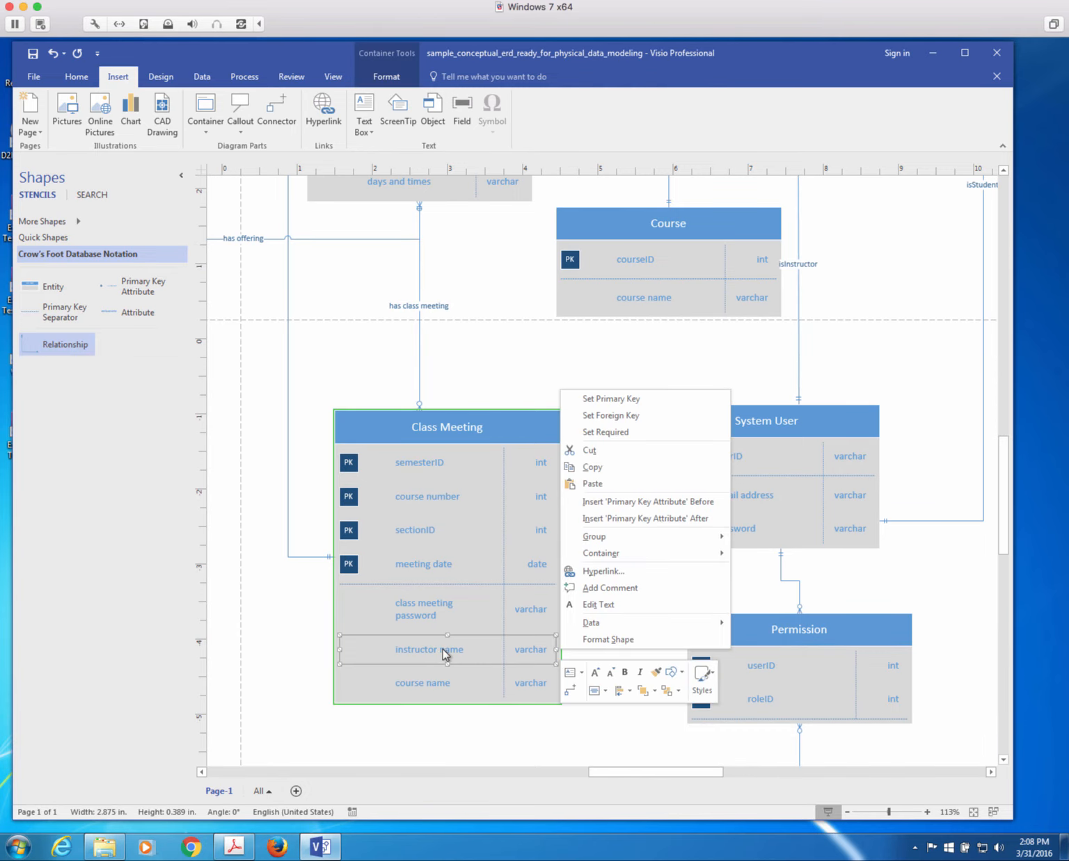
pyautogui.click(591, 452)
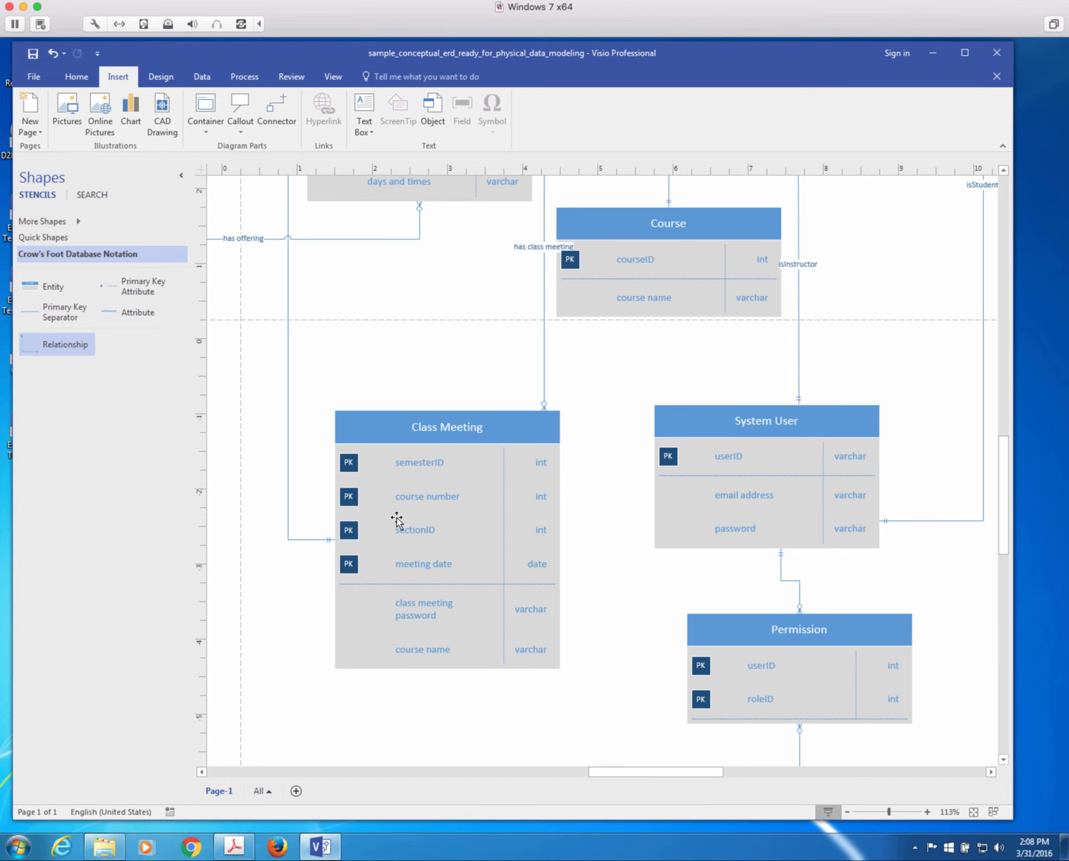
# Remove the course name attribute from the Class Meeting entity, since the Course entity already holds it.
pyautogui.scroll(5, 396, 519)
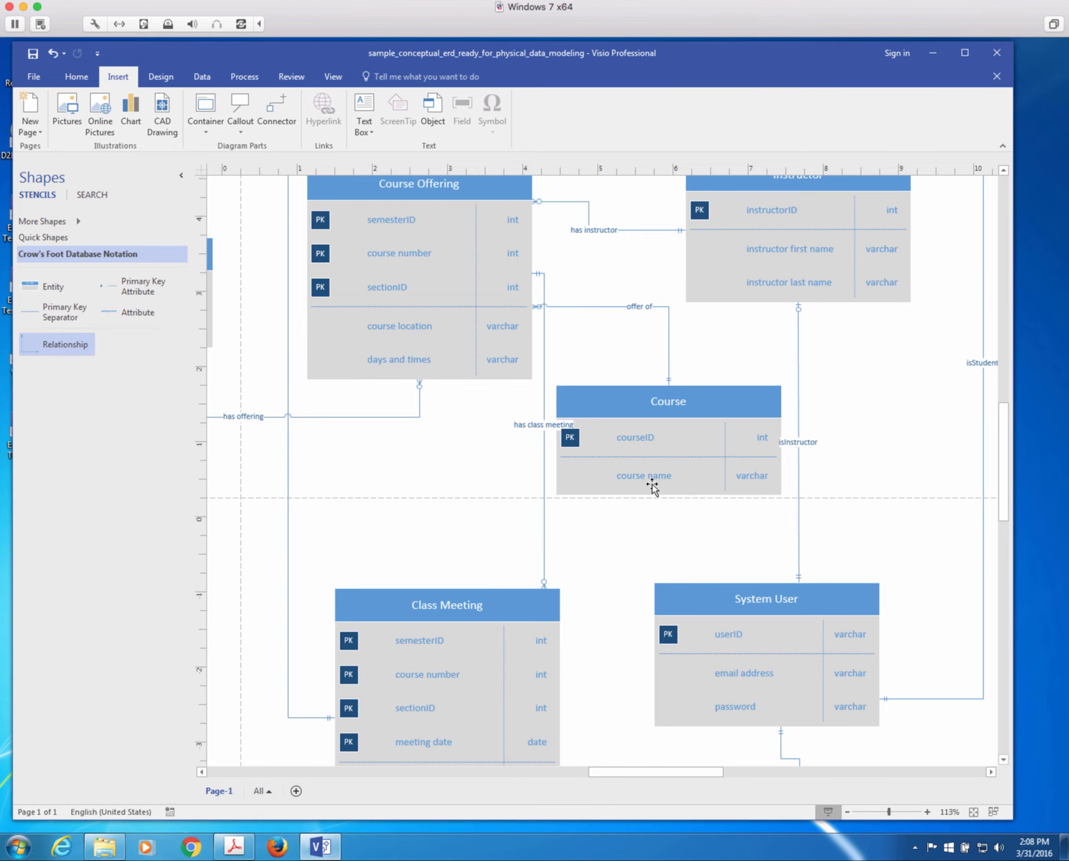
pyautogui.scroll(-5, 649, 486)
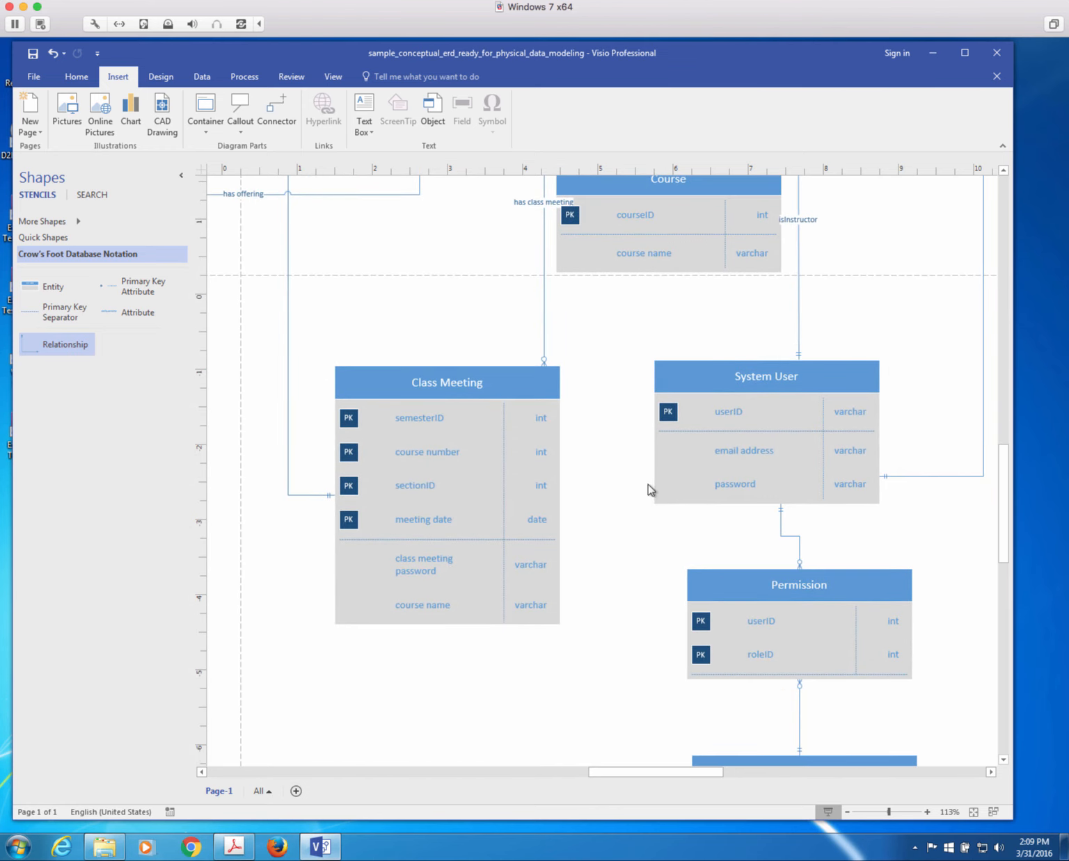
pyautogui.click(434, 610)
pyautogui.rightClick(558, 608)
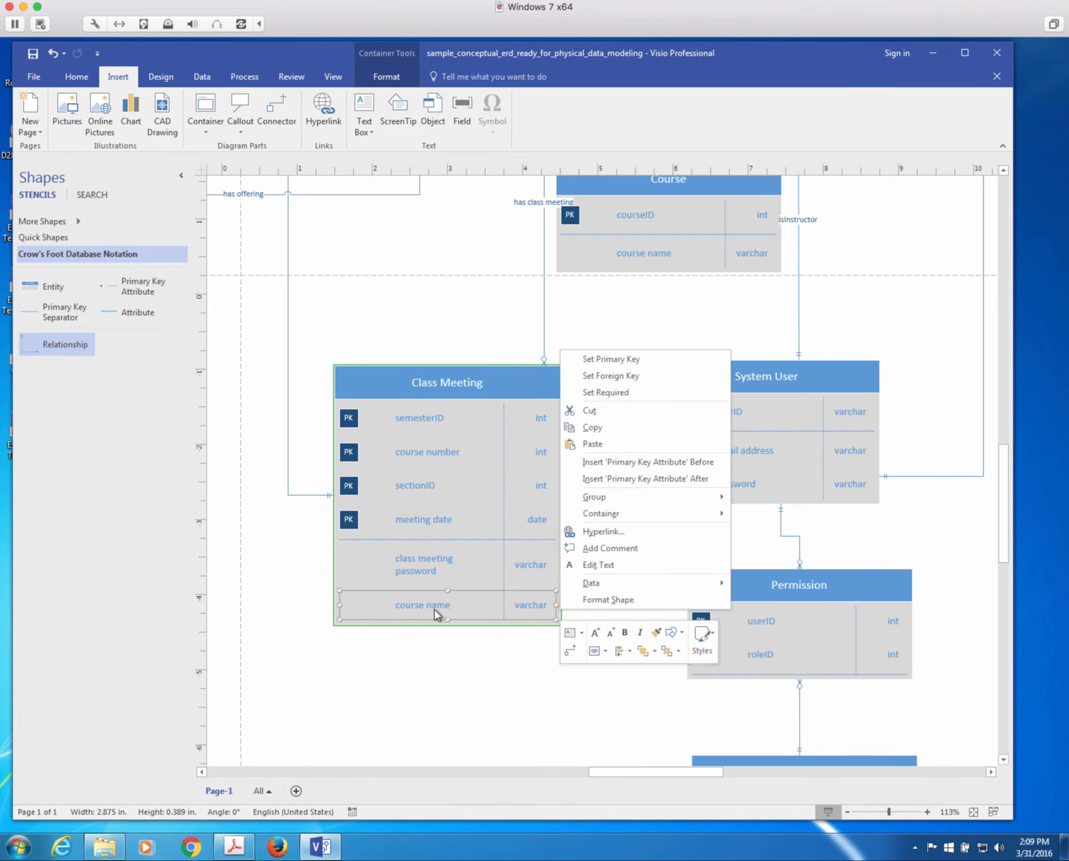
pyautogui.moveTo(597, 590)
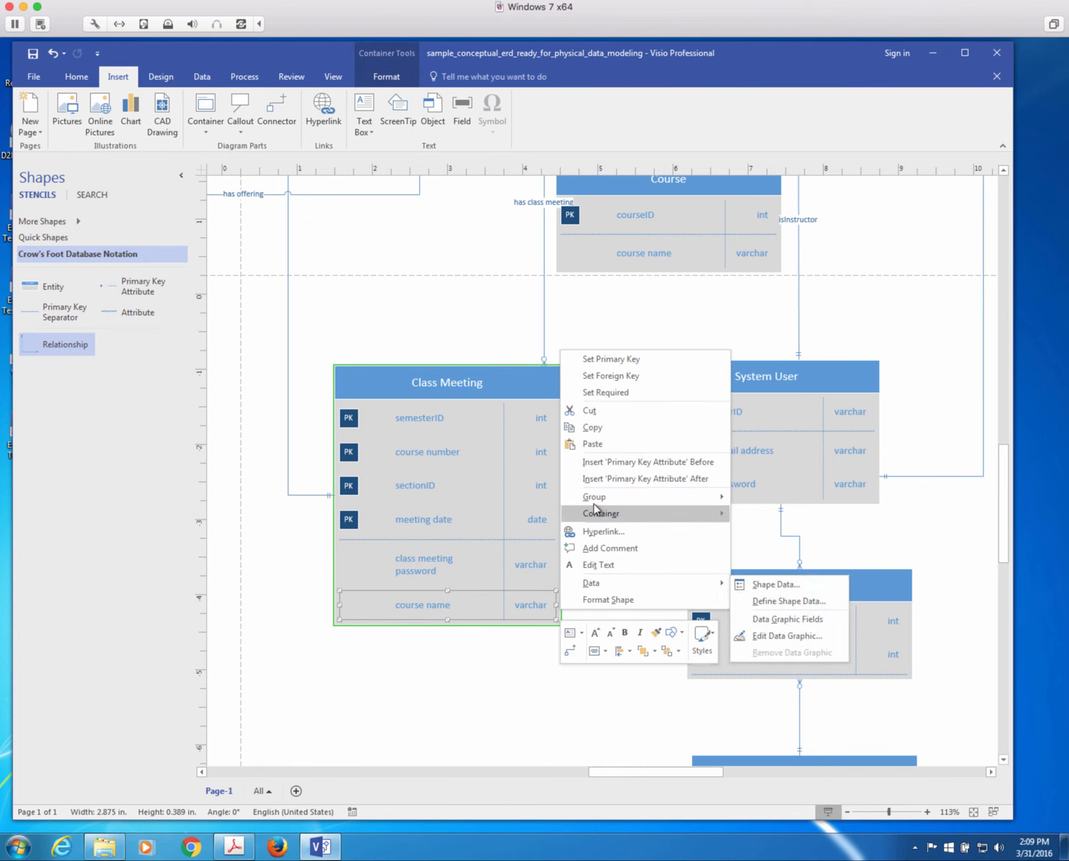
pyautogui.click(594, 412)
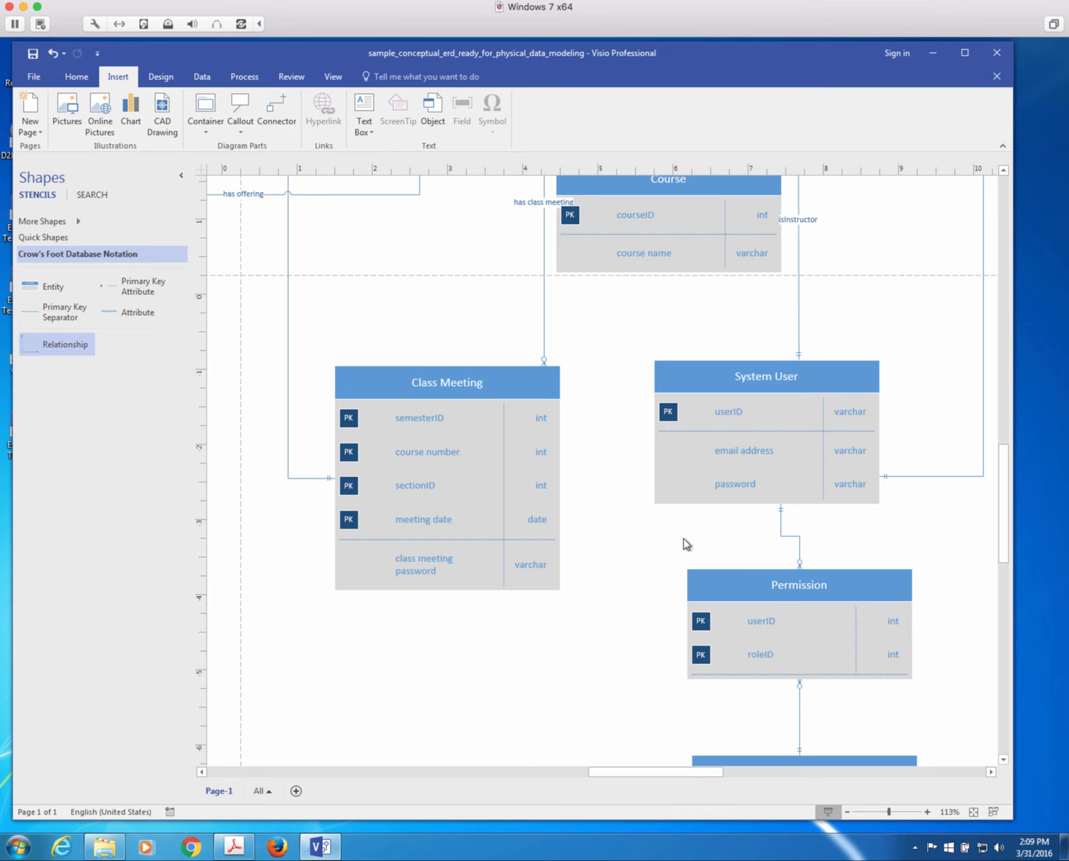
# Review the keys, data types and relationships of all entities across the finished physical model, from Role up to Attendance, Registration and Student.
pyautogui.scroll(-3, 684, 544)
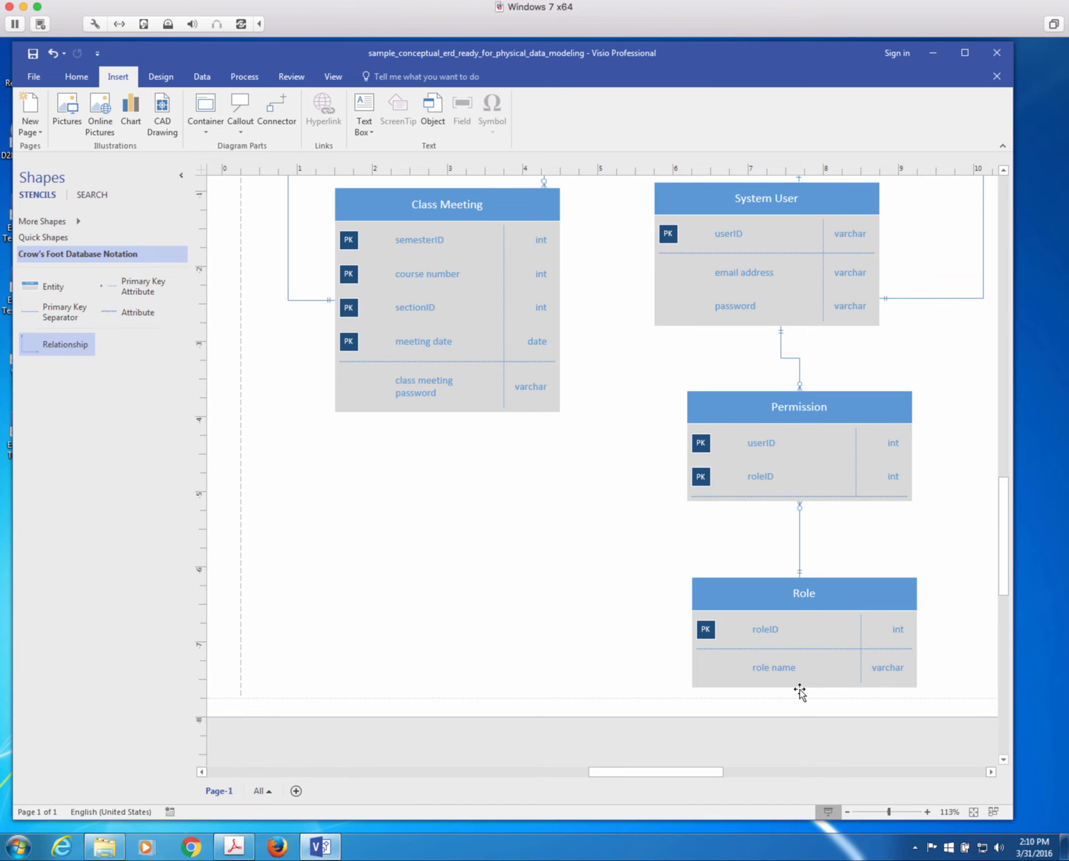
pyautogui.scroll(5, 618, 532)
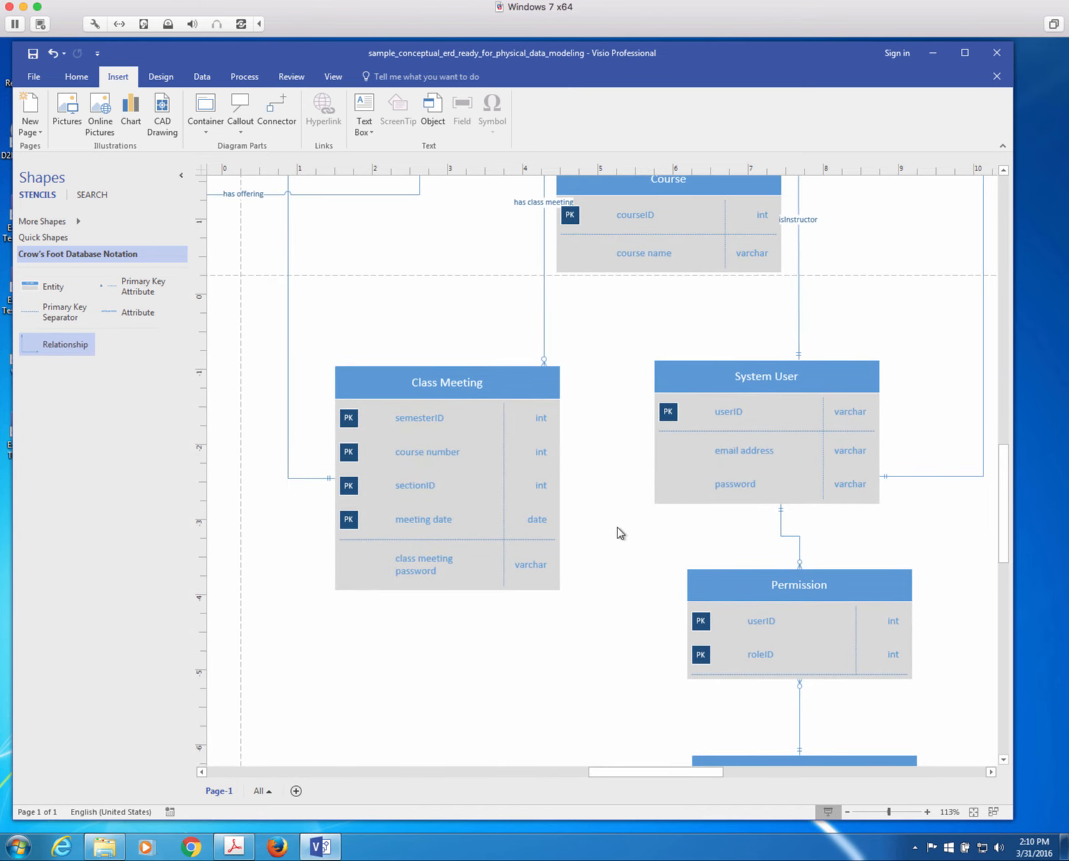
pyautogui.scroll(3, 618, 533)
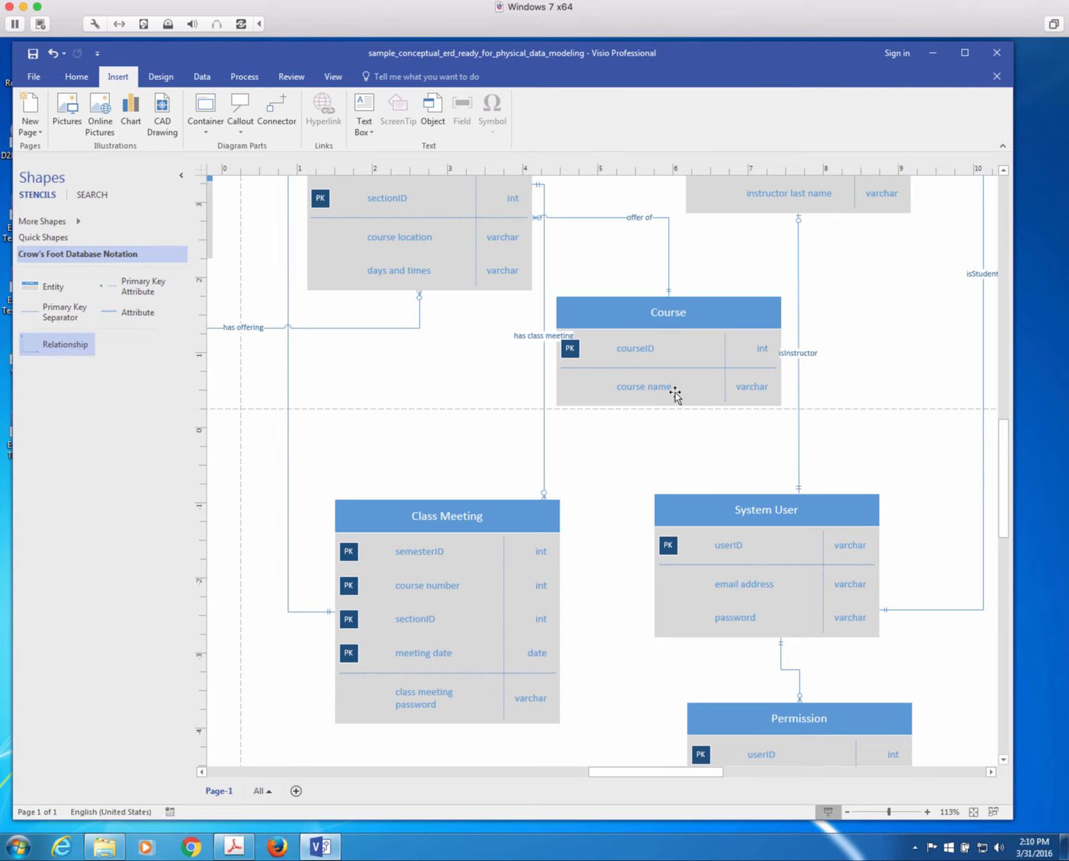
pyautogui.moveTo(647, 774); pyautogui.dragTo(584, 774)
pyautogui.scroll(3, 518, 642)
pyautogui.scroll(1, 518, 642)
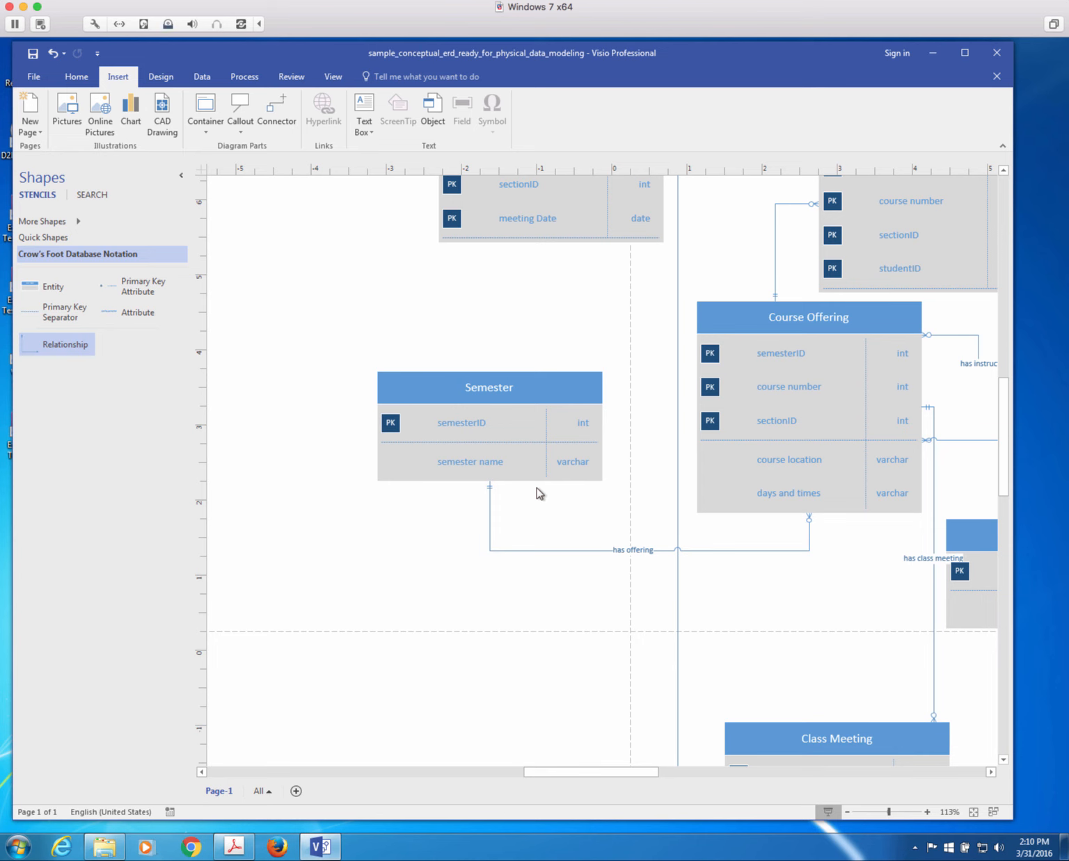
pyautogui.scroll(3, 523, 495)
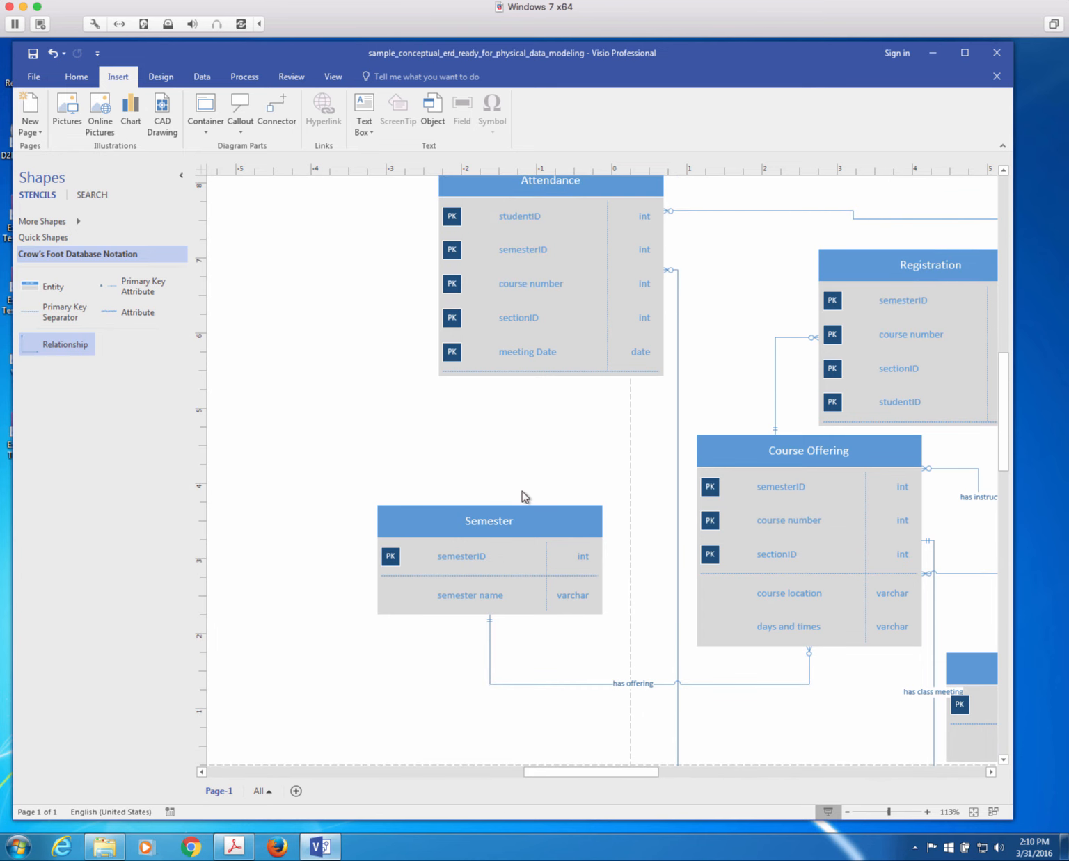
pyautogui.scroll(1, 523, 496)
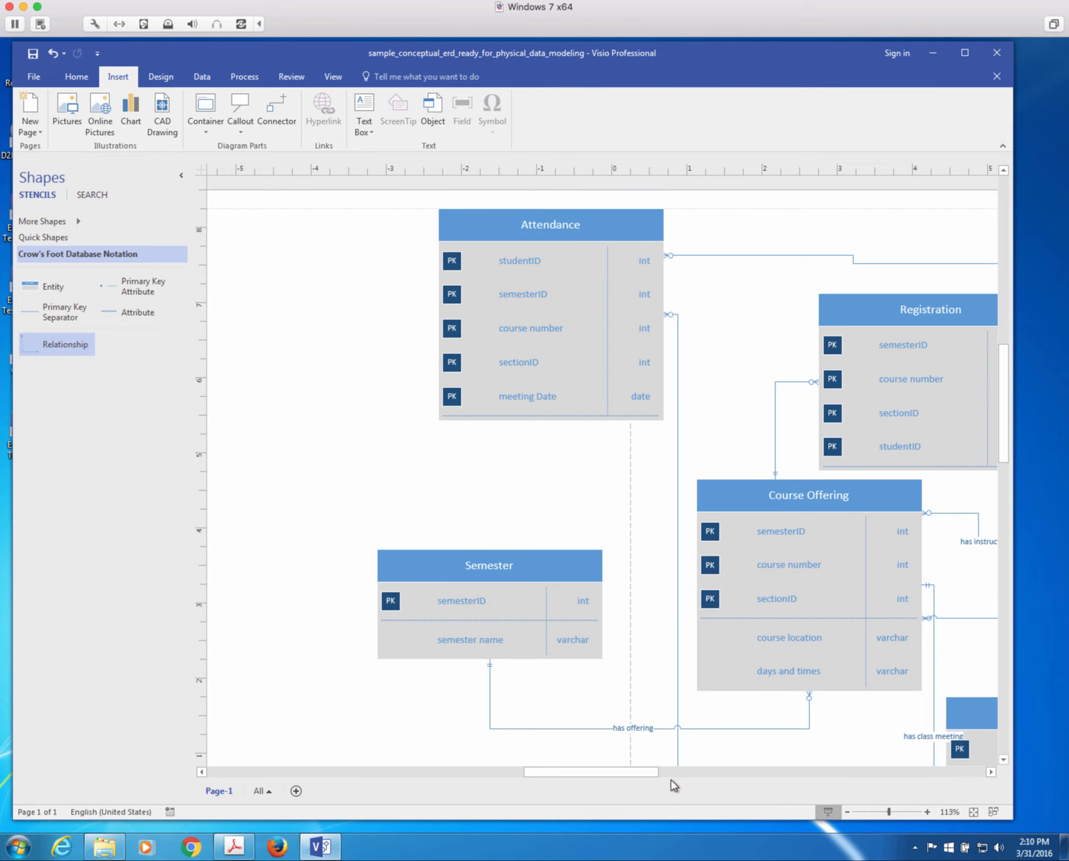
pyautogui.moveTo(654, 777); pyautogui.dragTo(704, 766)
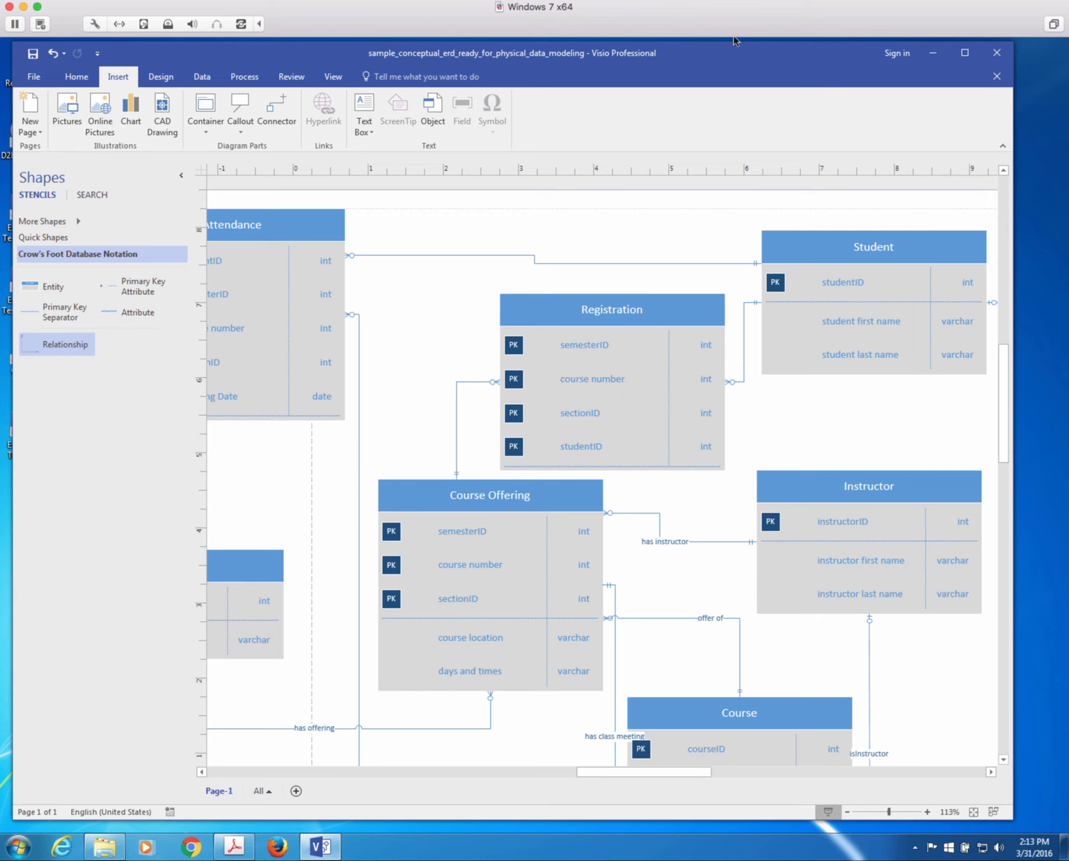
pyautogui.click(731, 0)
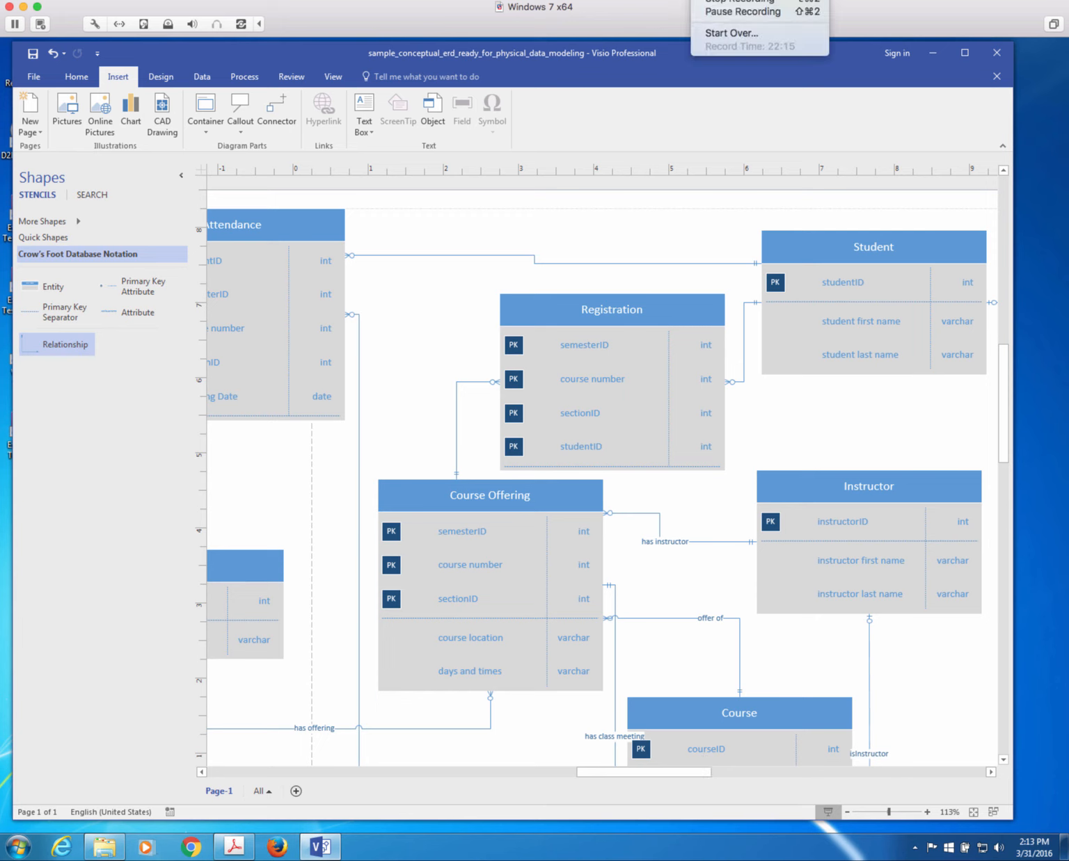